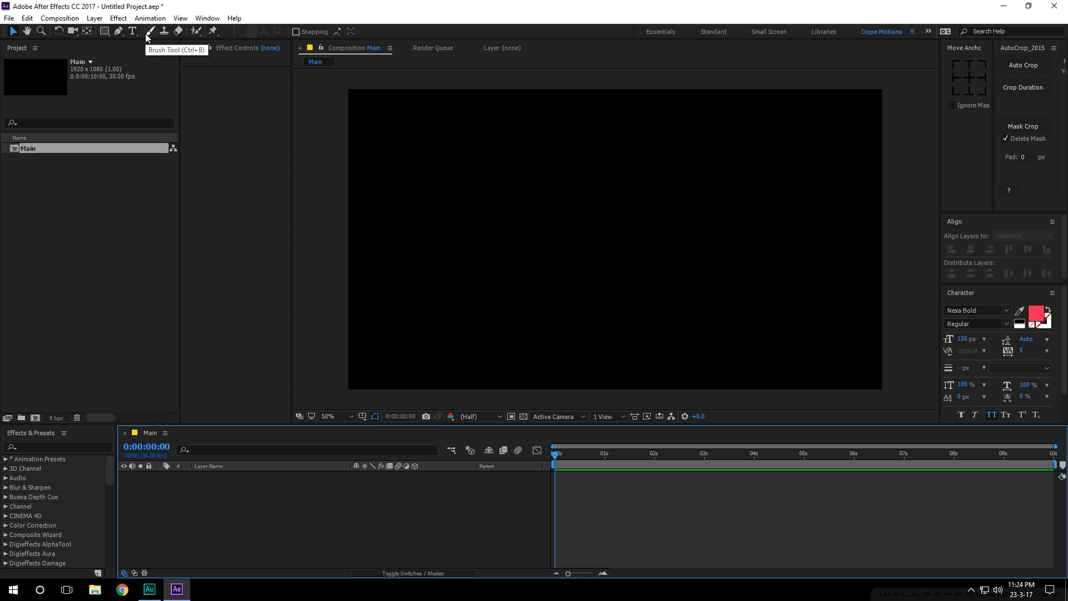
Step: Create a text layer reading MINIMALISM in the upper part of the composition
{"action": "left_click", "coordinate": [132, 31]}
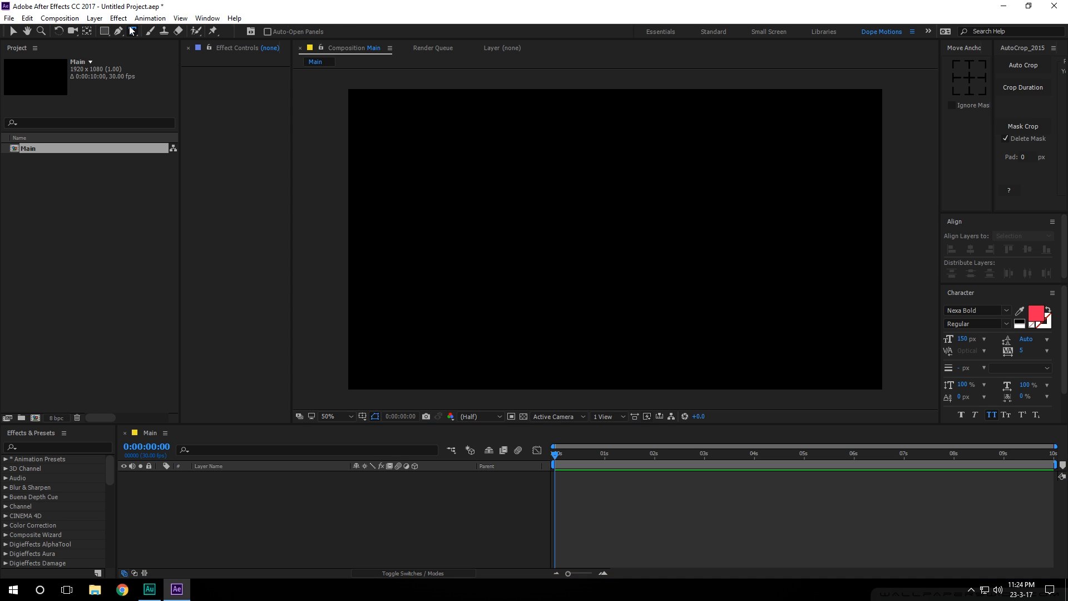
{"action": "left_click", "coordinate": [513, 225]}
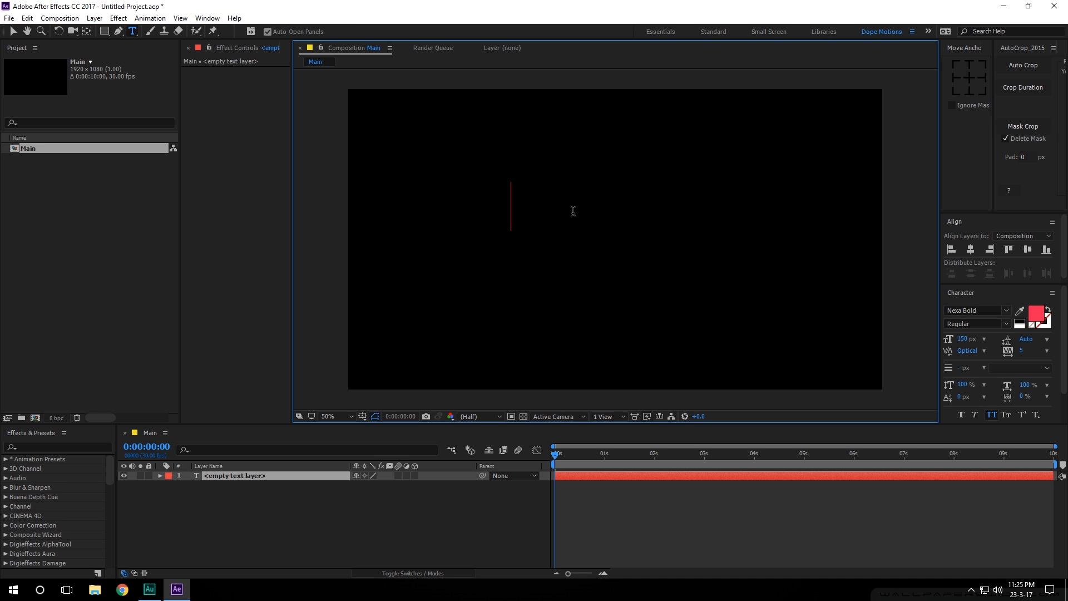
{"action": "type", "text": "MINIM"}
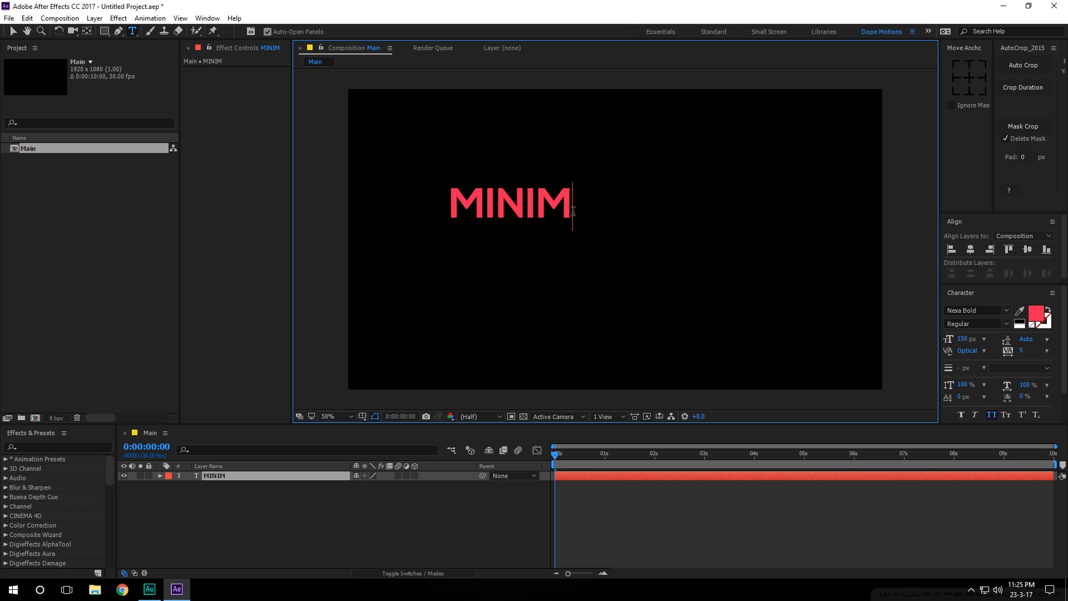
{"action": "type", "text": "ALISM"}
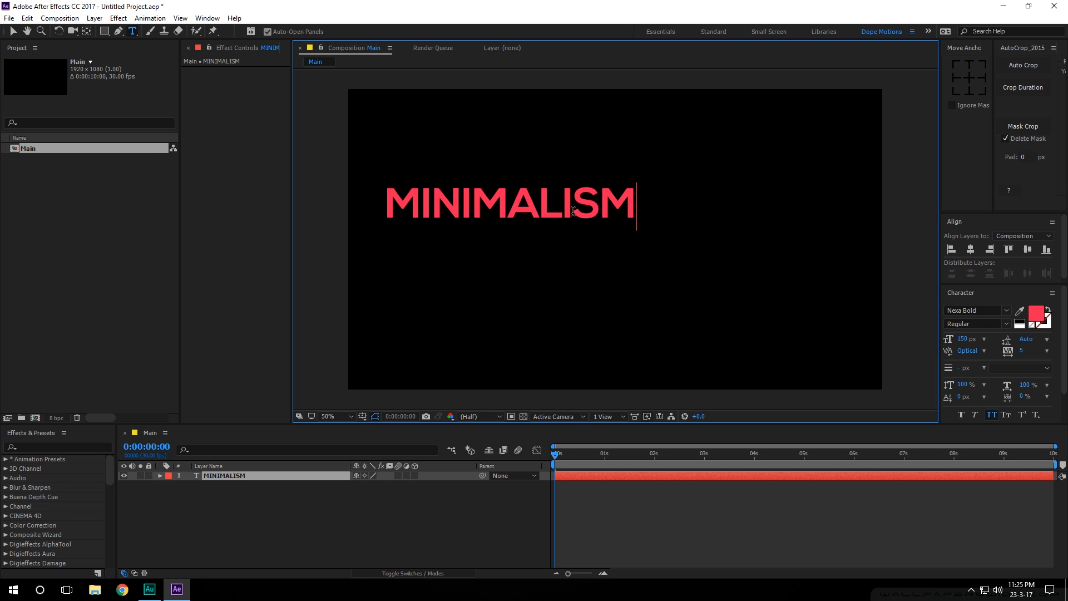
{"action": "left_click", "coordinate": [372, 501]}
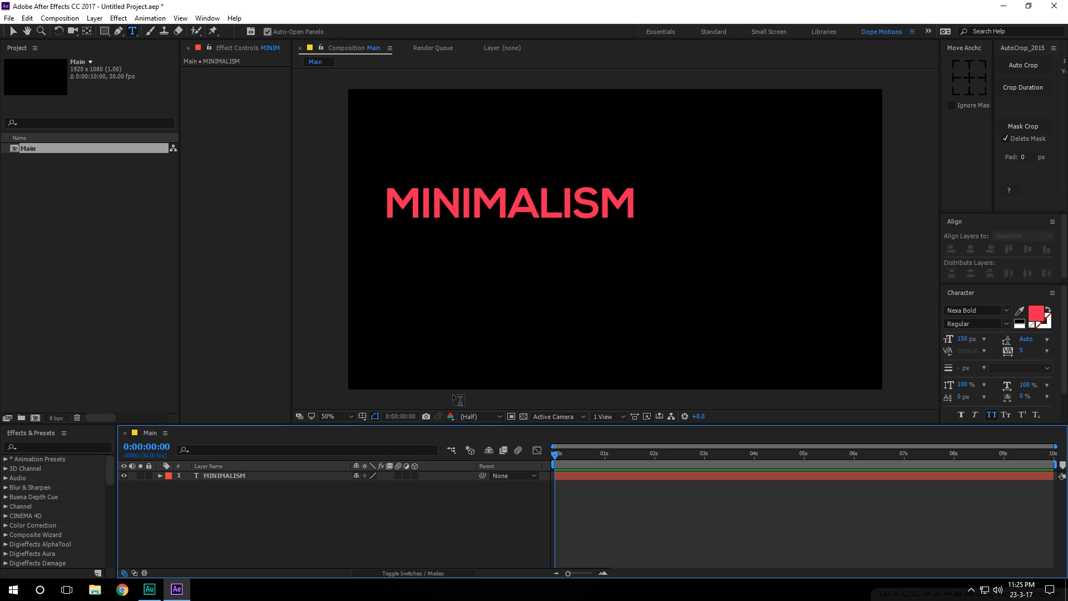
Step: Centre the MINIMALISM layer's anchor point and align the layer to the composition's centre horizontally and vertically
{"action": "key", "text": "v"}
{"action": "left_click", "coordinate": [523, 198]}
{"action": "left_click", "coordinate": [971, 78]}
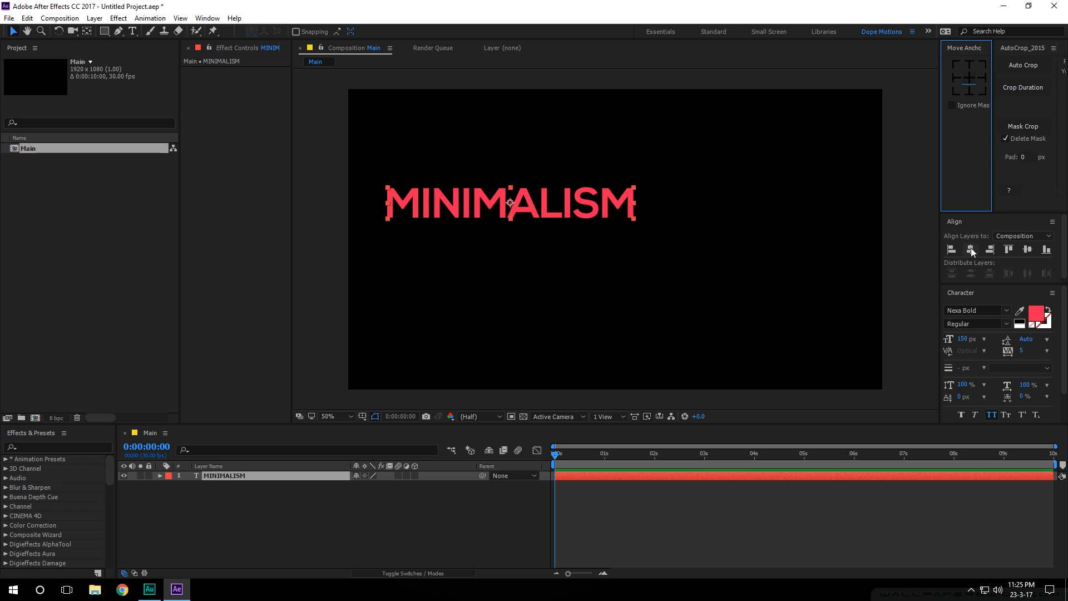
{"action": "left_click", "coordinate": [970, 249]}
{"action": "left_click", "coordinate": [1026, 248]}
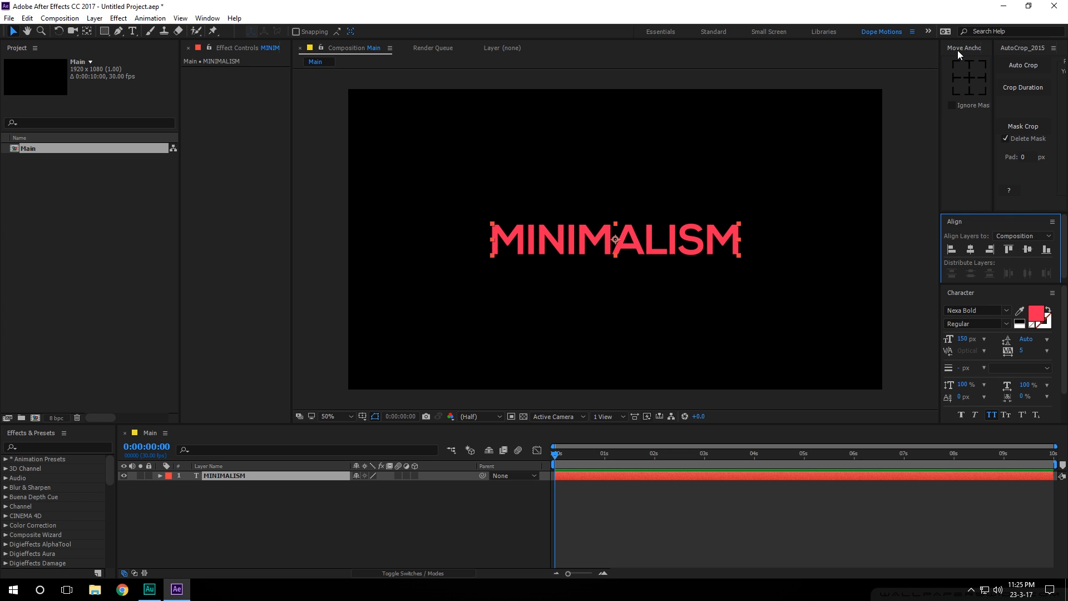
{"action": "left_click", "coordinate": [600, 279]}
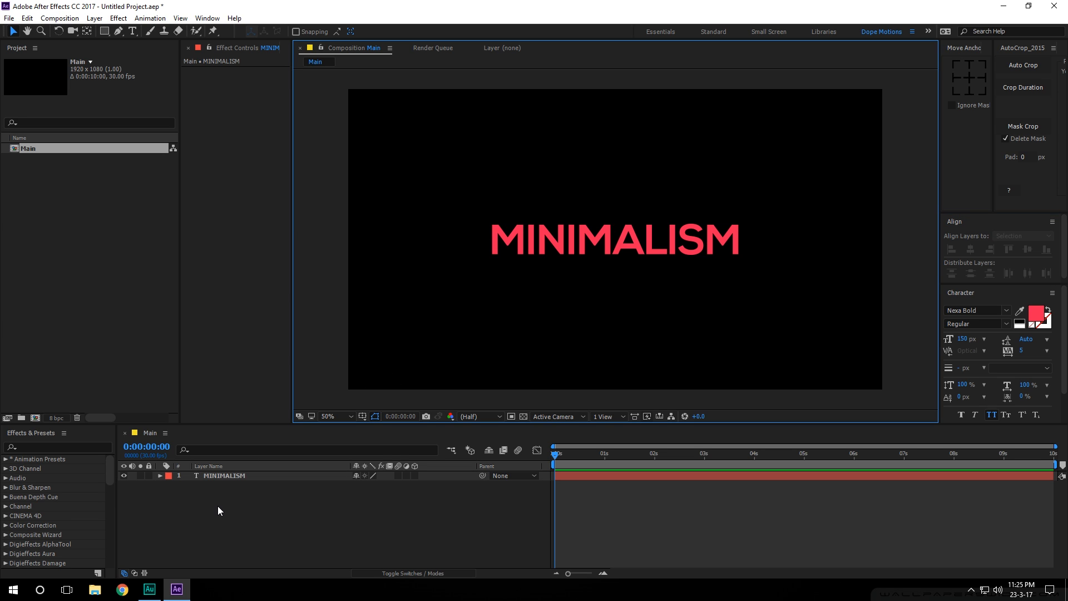
Step: Duplicate the MINIMALISM layer, place the copy directly beneath the original and set its font to Nexa Light
{"action": "left_click", "coordinate": [222, 478]}
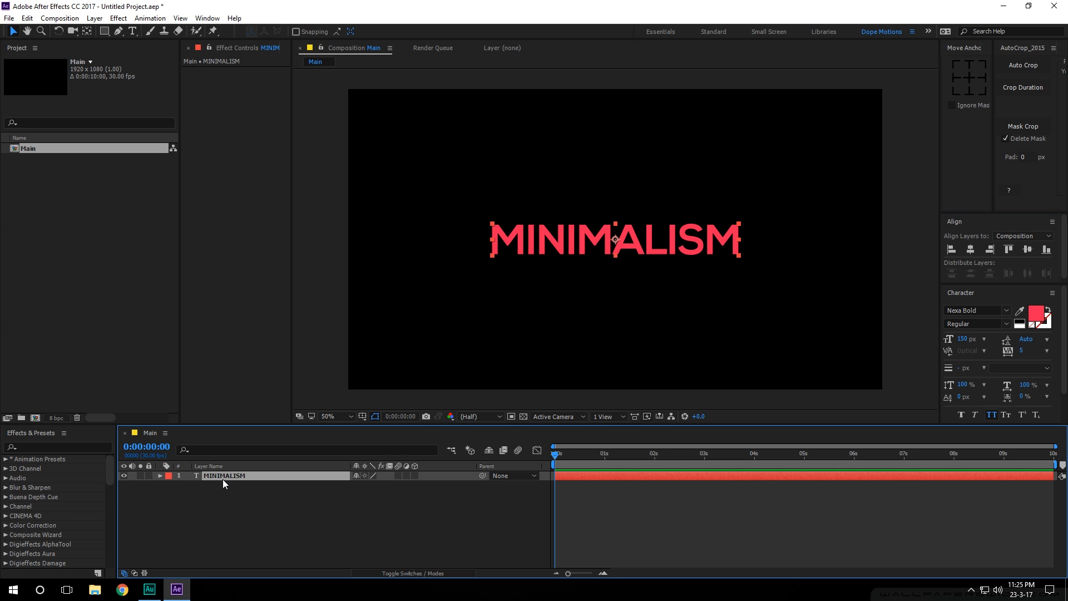
{"action": "key", "text": "ctrl+d"}
{"action": "left_click_drag", "start_coordinate": [611, 246], "coordinate": [615, 290]}
{"action": "left_click", "coordinate": [998, 311]}
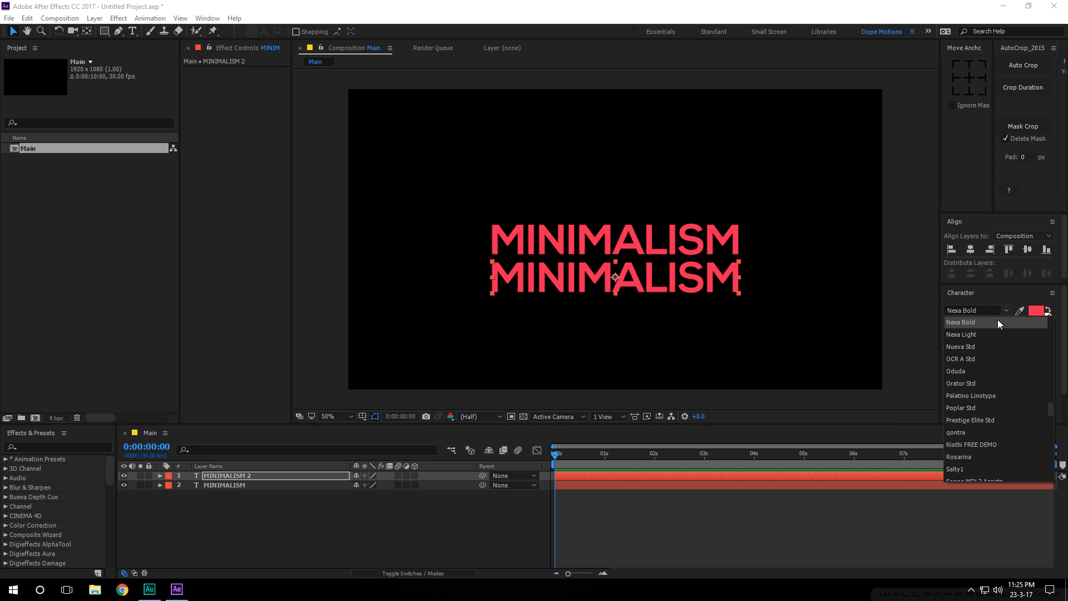
{"action": "left_click", "coordinate": [961, 334]}
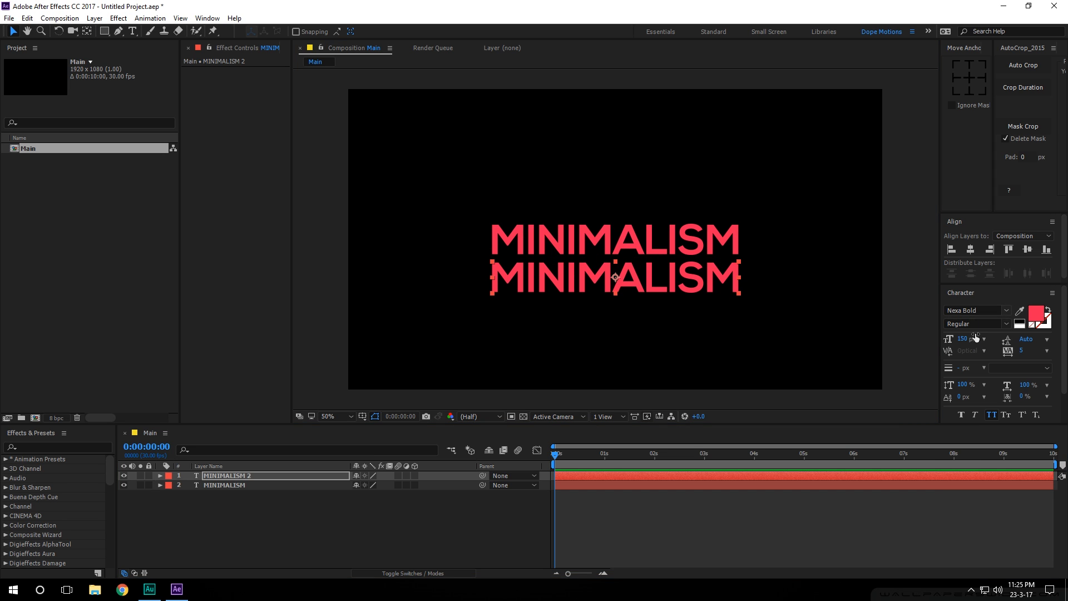
Step: Replace the text of the lower MINIMALISM copy with CLEAN
{"action": "double_click", "coordinate": [234, 475]}
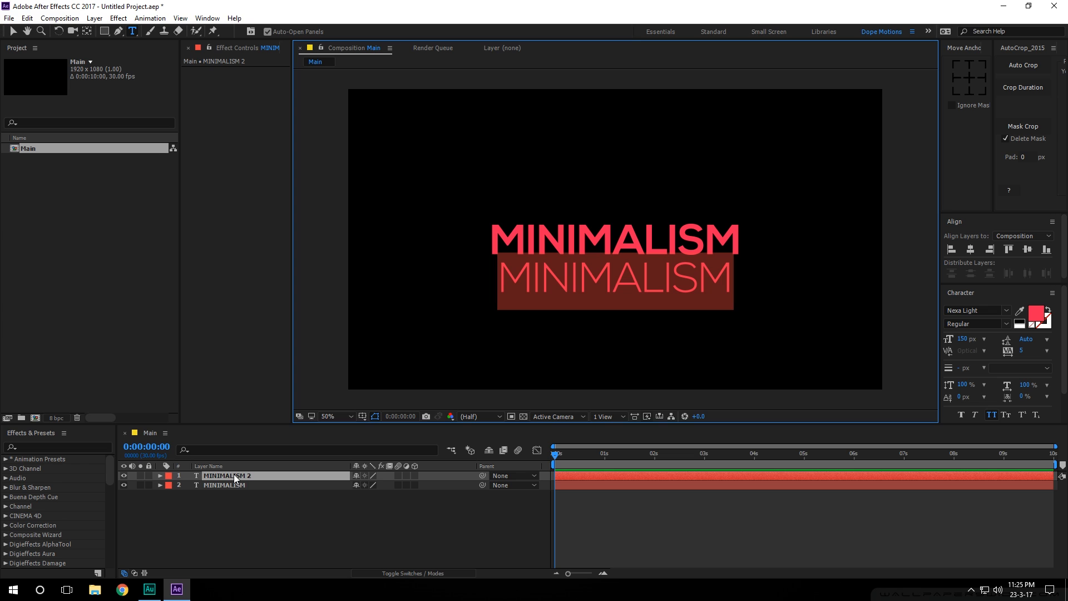
{"action": "type", "text": "CLEAN"}
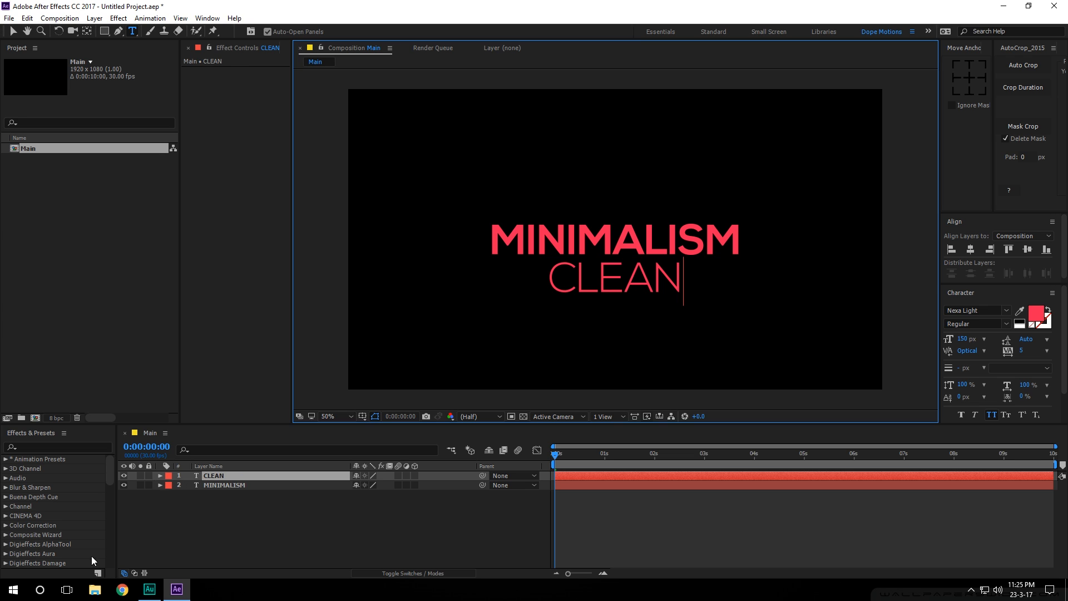
{"action": "left_click", "coordinate": [199, 542]}
Step: Set the CLEAN layer's font size to 70 px and centre its anchor point
{"action": "left_click", "coordinate": [213, 476]}
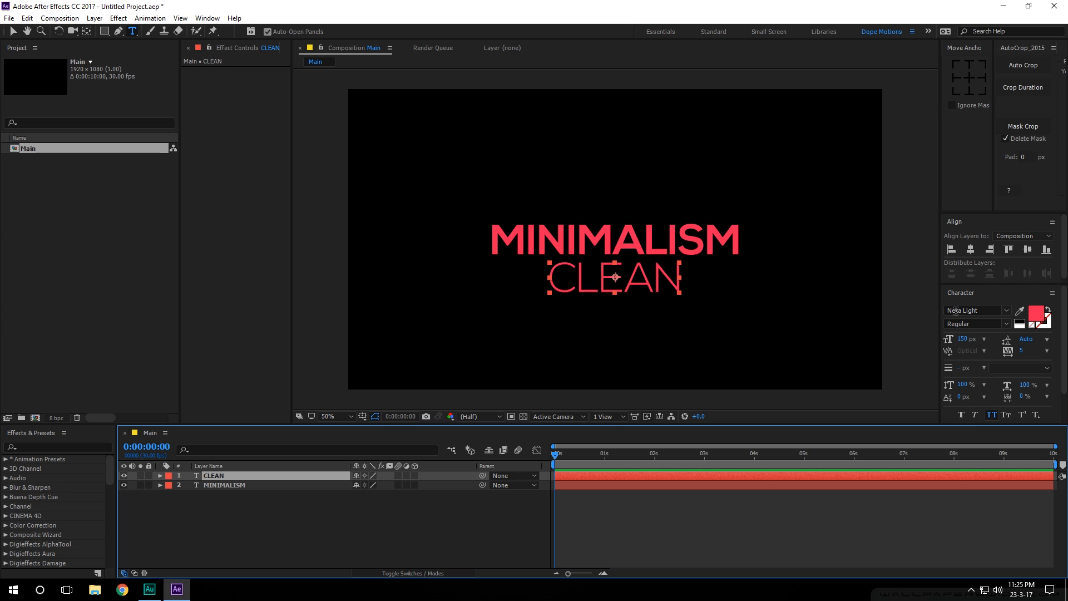
{"action": "left_click", "coordinate": [963, 339]}
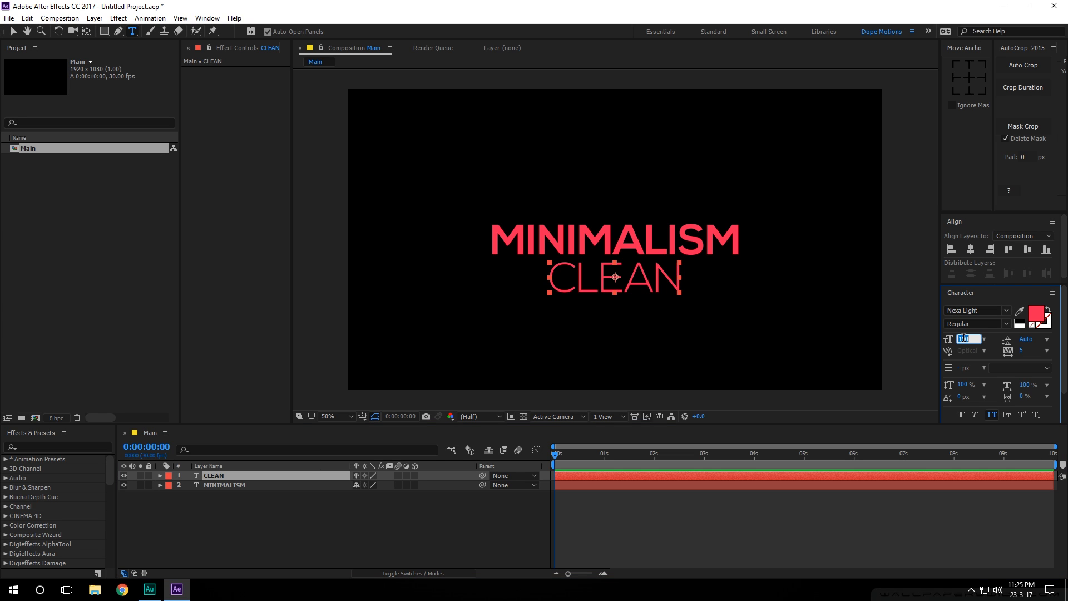
{"action": "type", "text": "70"}
{"action": "key", "text": "Return"}
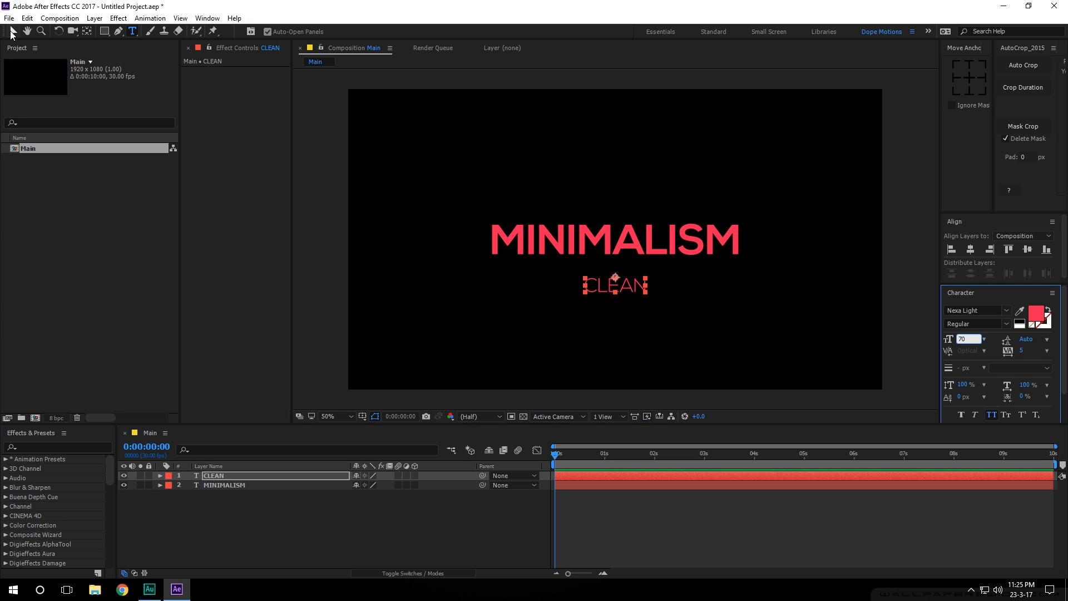
{"action": "left_click", "coordinate": [12, 32]}
{"action": "left_click", "coordinate": [967, 78]}
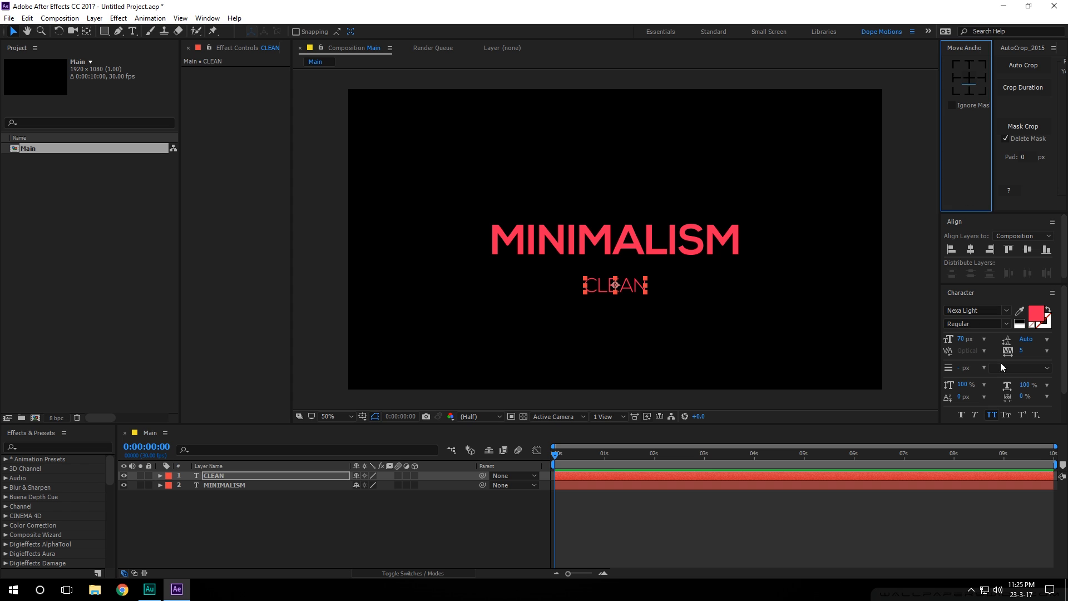
Step: Colour the CLEAN text white (FFFFFF) and place it just under MINIMALISM, flush with the title's left edge
{"action": "left_click", "coordinate": [1031, 320]}
{"action": "left_click", "coordinate": [212, 184]}
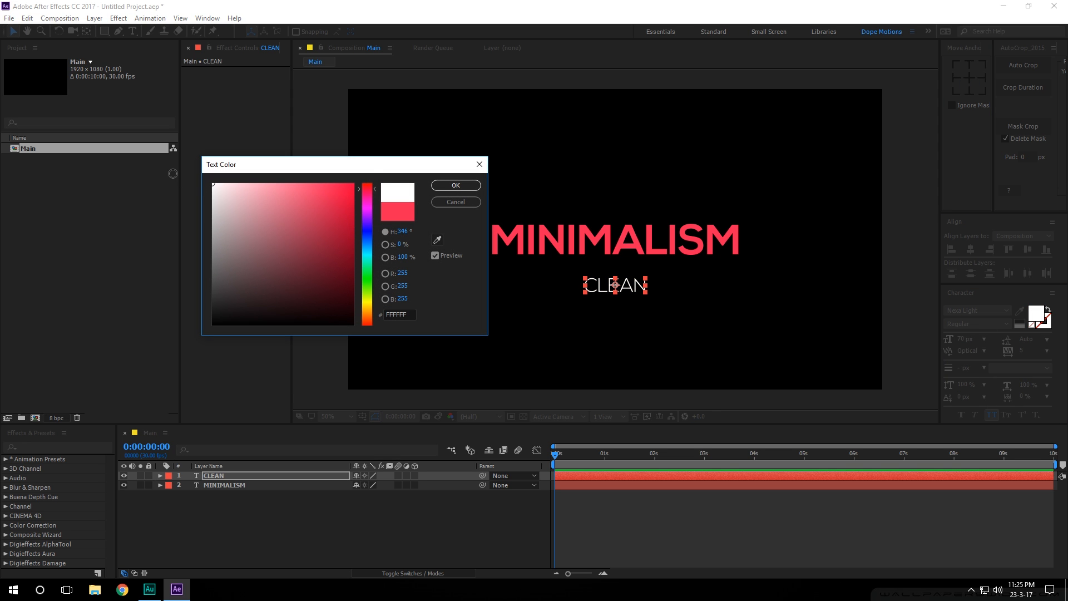
{"action": "left_click", "coordinate": [454, 185]}
{"action": "left_click_drag", "start_coordinate": [616, 285], "coordinate": [524, 269]}
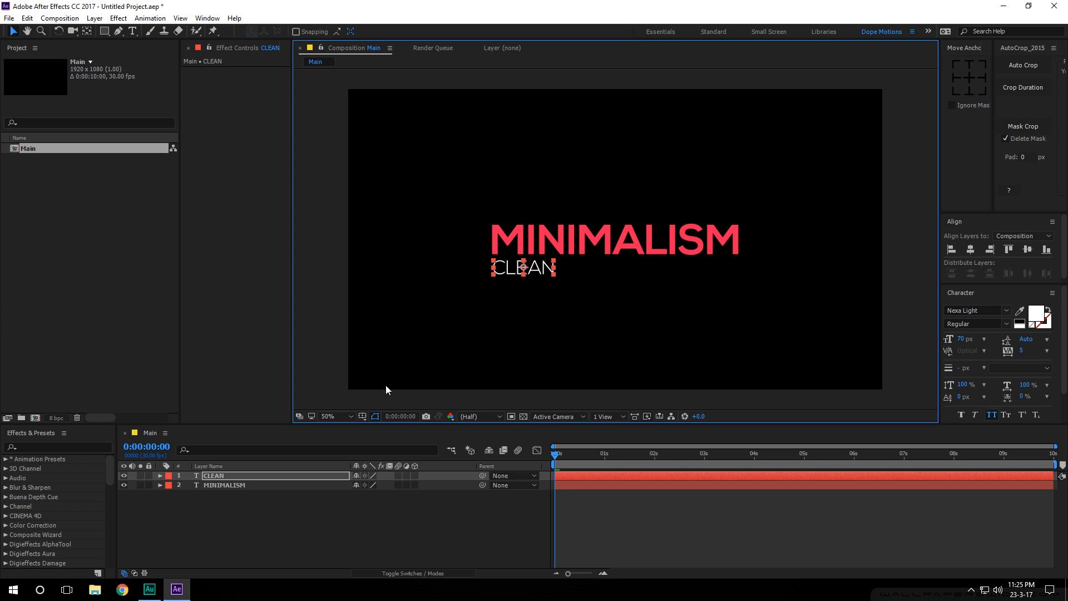
Step: Duplicate the CLEAN layer and place the copy to its right on the same line
{"action": "left_click", "coordinate": [228, 476]}
{"action": "key", "text": "ctrl+d"}
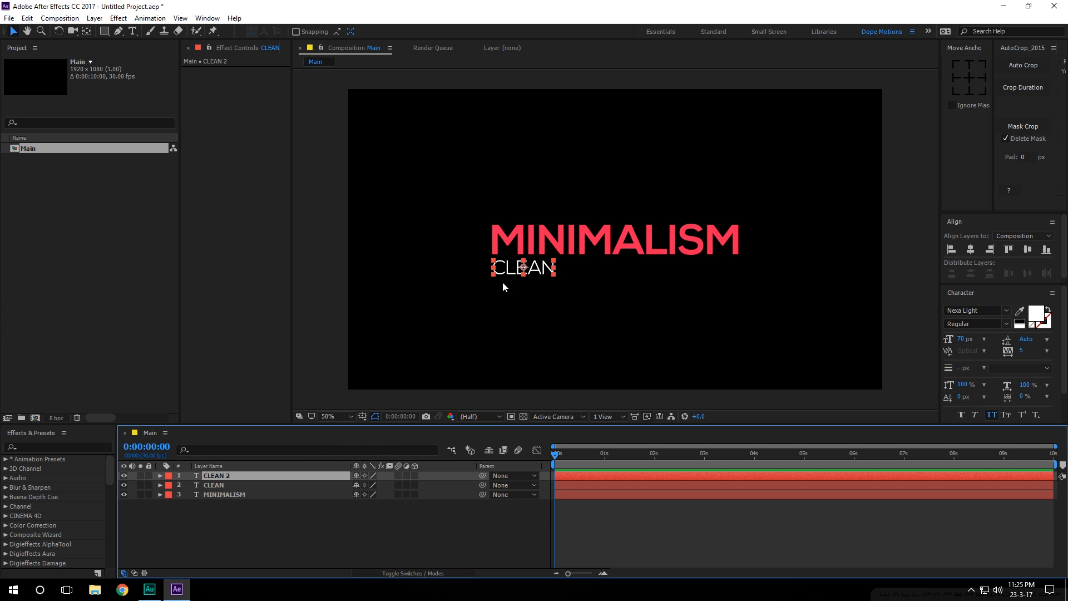
{"action": "left_click_drag", "start_coordinate": [532, 269], "coordinate": [630, 270]}
Step: Replace the text of the copied CLEAN layer with DYNAMIC
{"action": "left_click", "coordinate": [220, 477]}
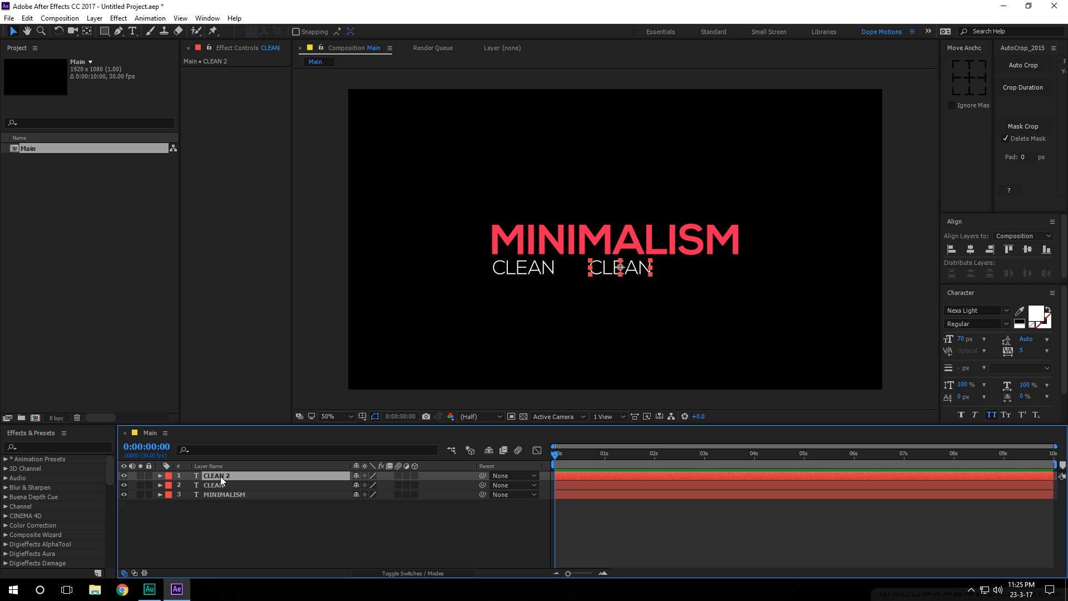
{"action": "double_click", "coordinate": [220, 476]}
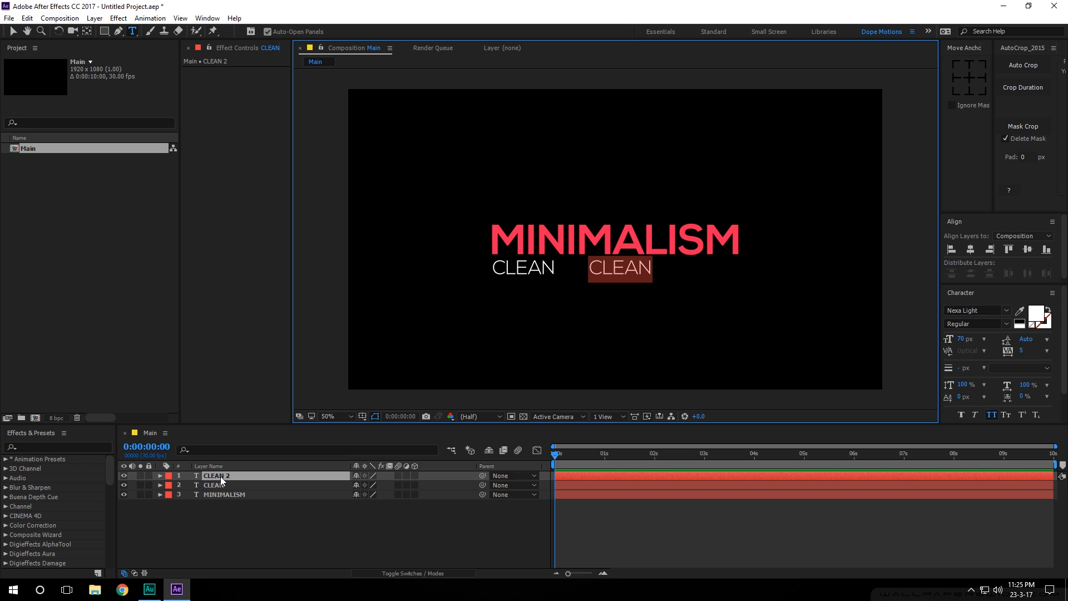
{"action": "type", "text": "DY"}
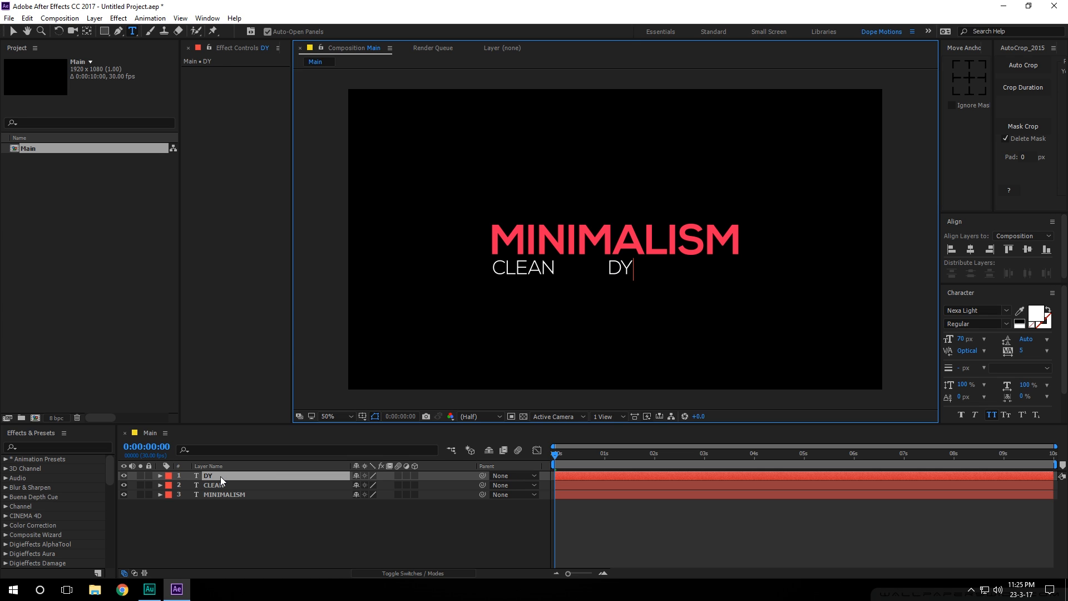
{"action": "type", "text": "NAMI"}
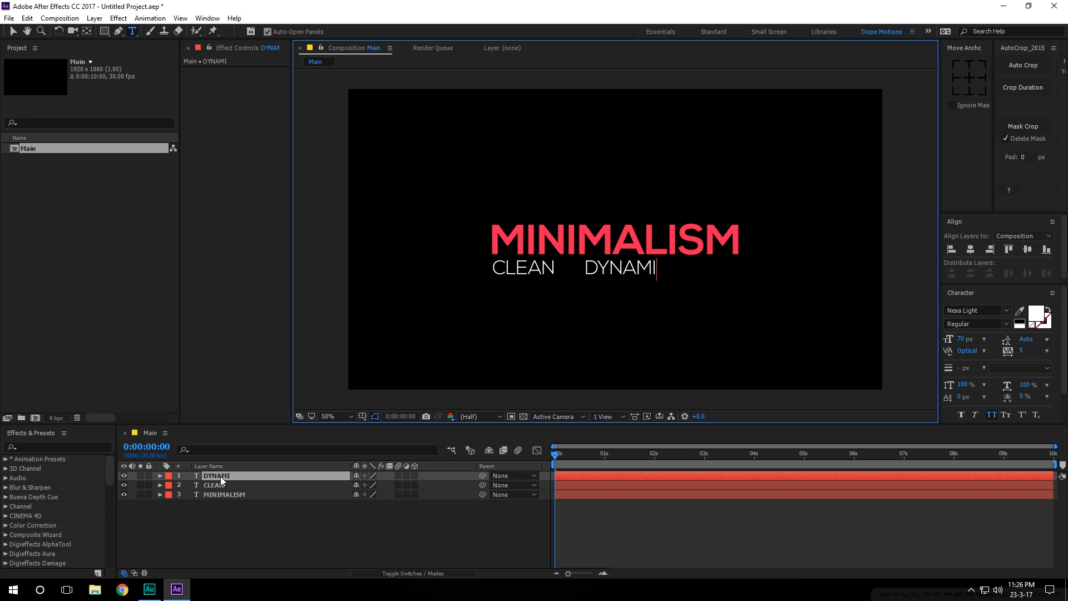
{"action": "type", "text": "C"}
{"action": "left_click", "coordinate": [205, 558]}
Step: Duplicate the DYNAMIC layer and place the copy to its right on the same line
{"action": "left_click", "coordinate": [225, 477]}
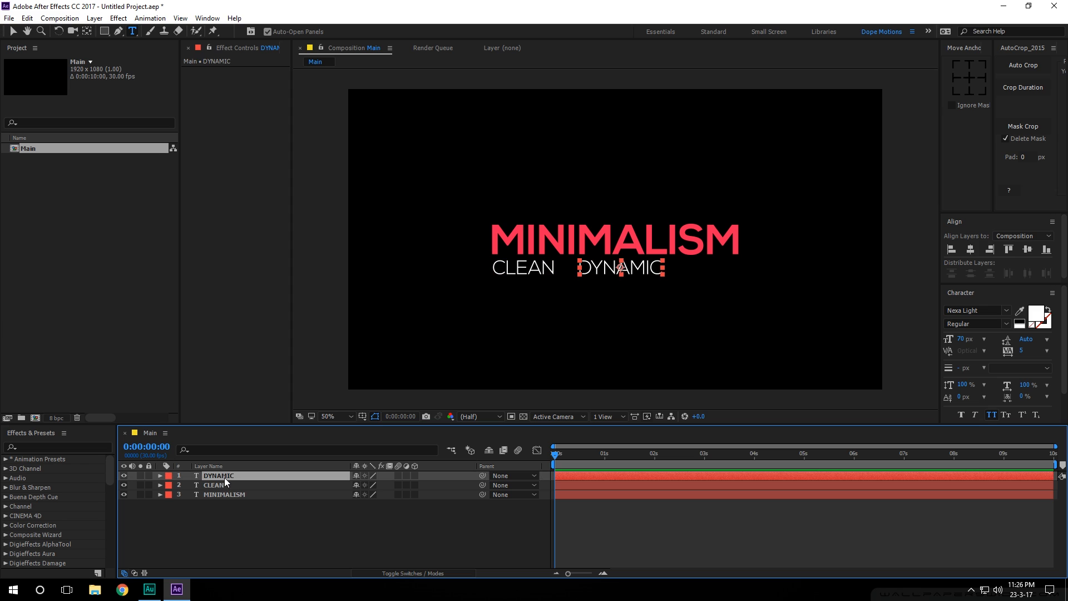
{"action": "key", "text": "ctrl+d"}
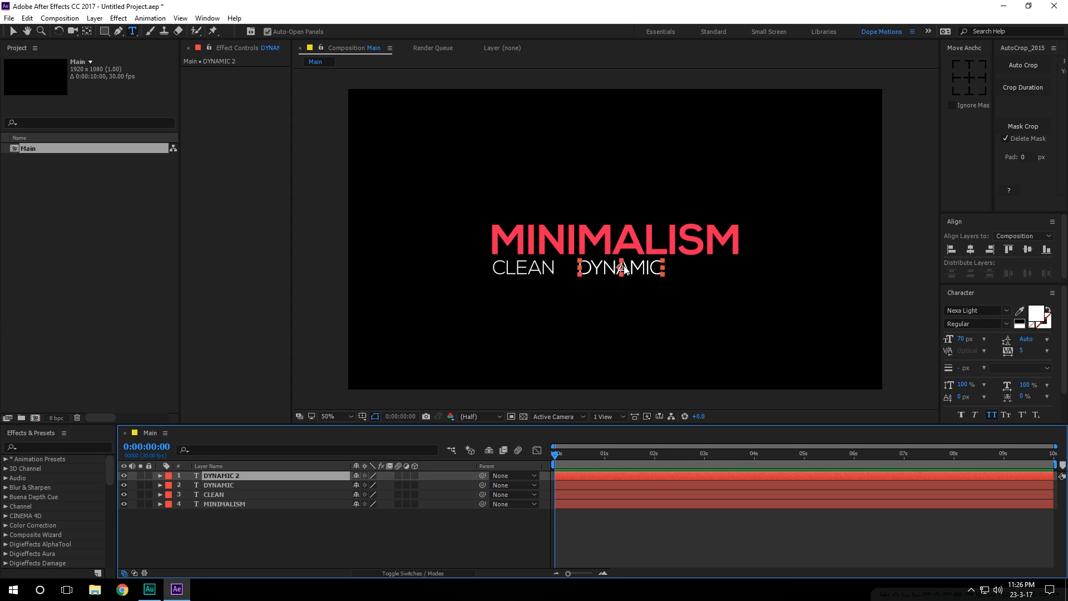
{"action": "key", "text": "v"}
{"action": "left_click", "coordinate": [703, 273]}
{"action": "left_click_drag", "start_coordinate": [620, 268], "coordinate": [730, 268]}
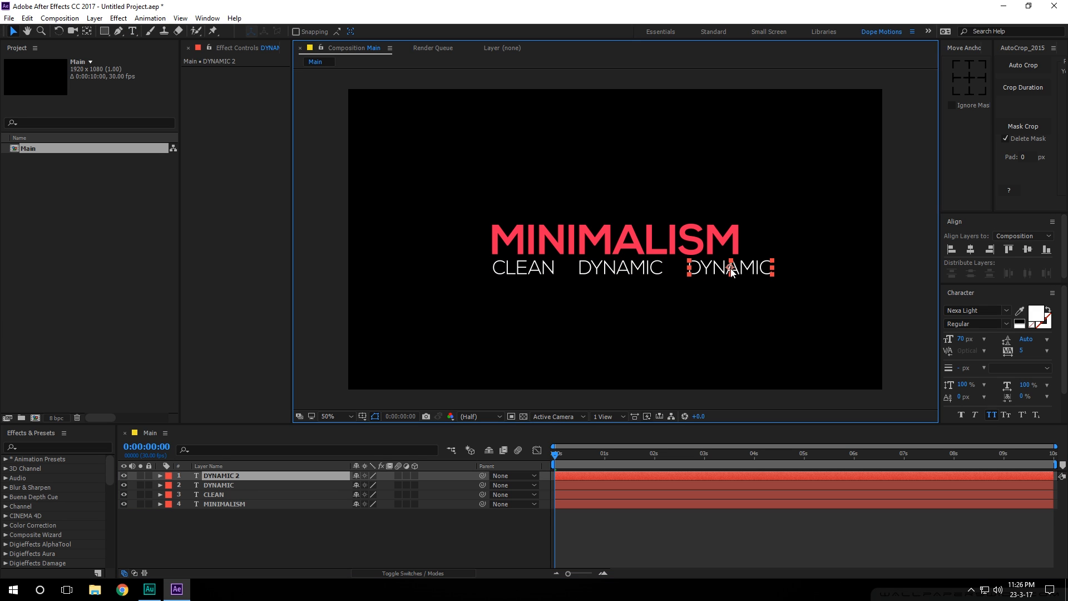
Step: Replace the text of the copied DYNAMIC layer with SMOOTH
{"action": "double_click", "coordinate": [238, 477]}
{"action": "type", "text": "SMOOTH"}
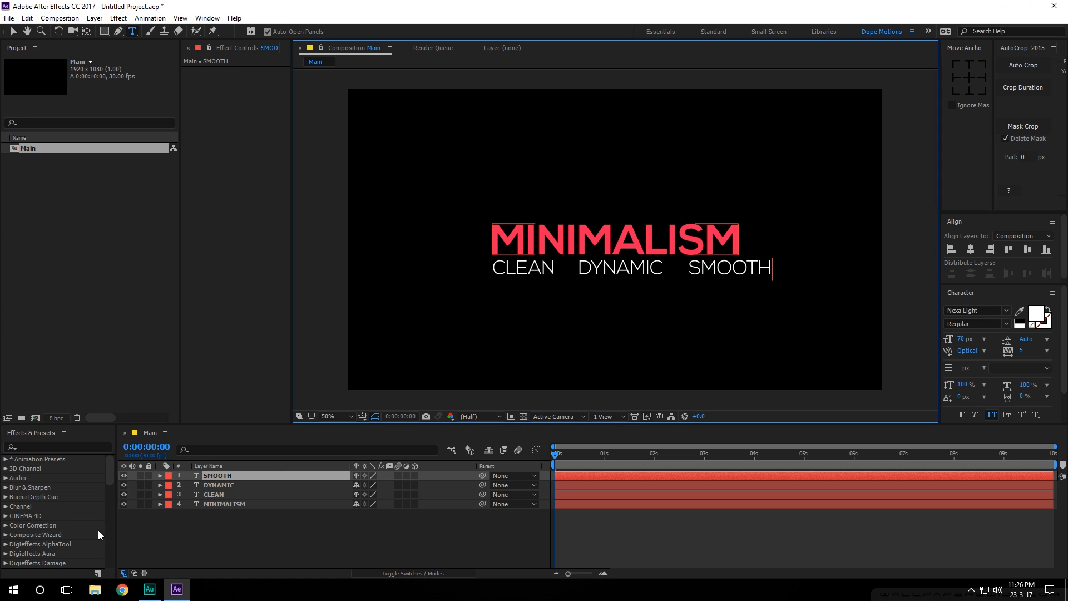
{"action": "left_click", "coordinate": [209, 533]}
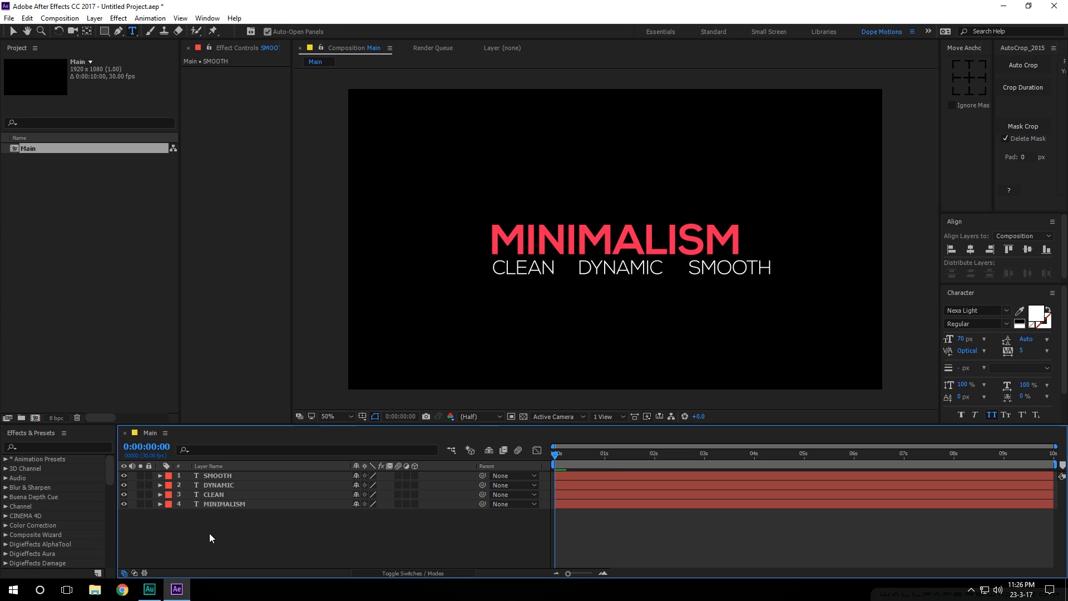
Step: Move SMOOTH flush with the right edge of MINIMALISM and shift DYNAMIC midway between CLEAN and SMOOTH
{"action": "left_click", "coordinate": [218, 475]}
{"action": "key", "text": "v"}
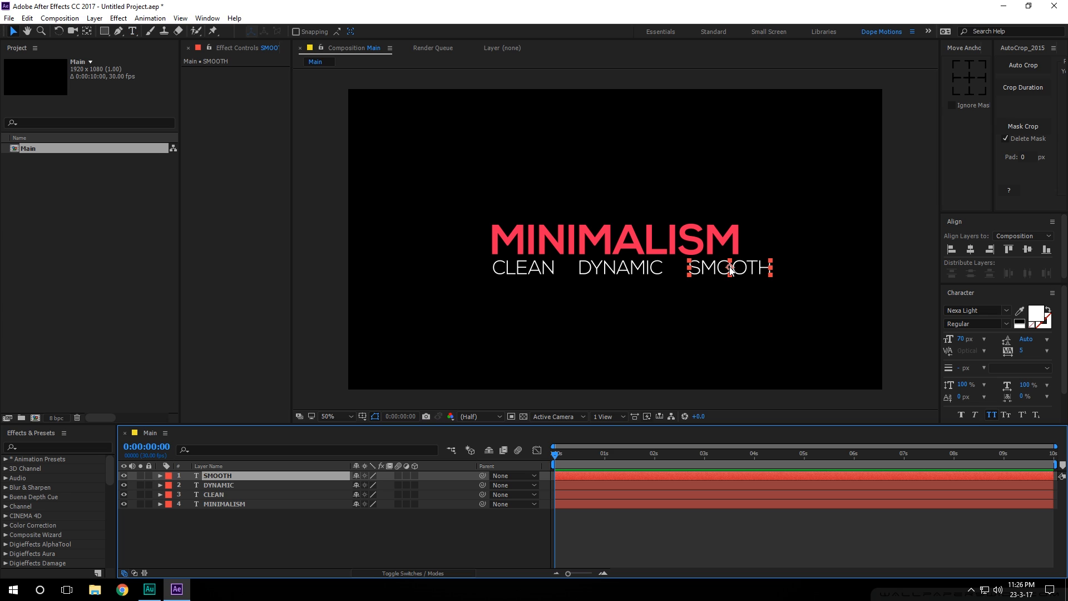
{"action": "left_click_drag", "start_coordinate": [730, 268], "coordinate": [701, 268]}
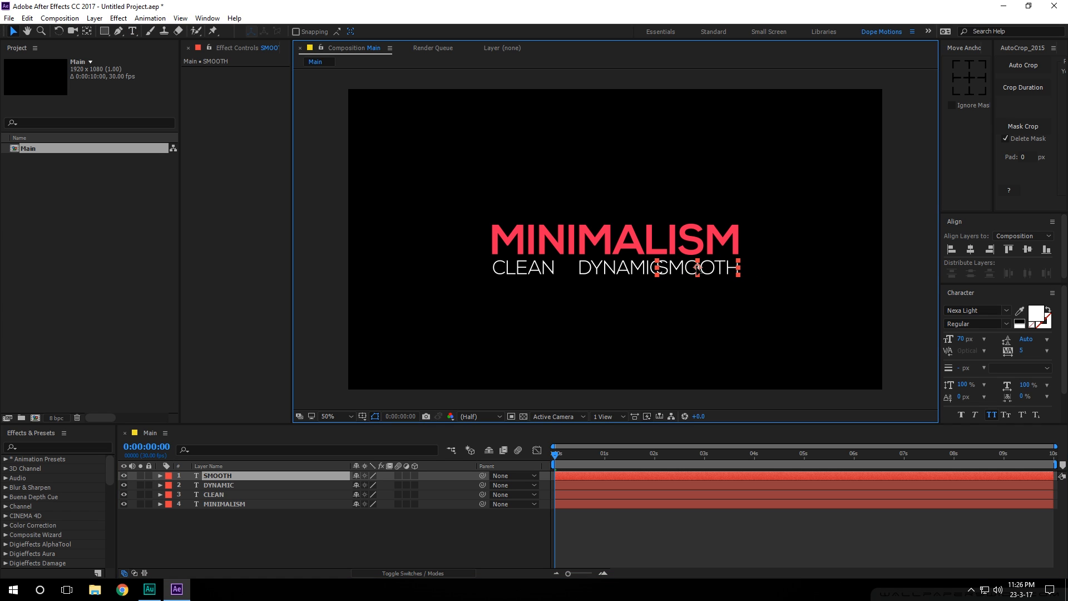
{"action": "left_click", "coordinate": [622, 269]}
{"action": "left_click_drag", "start_coordinate": [622, 270], "coordinate": [607, 269]}
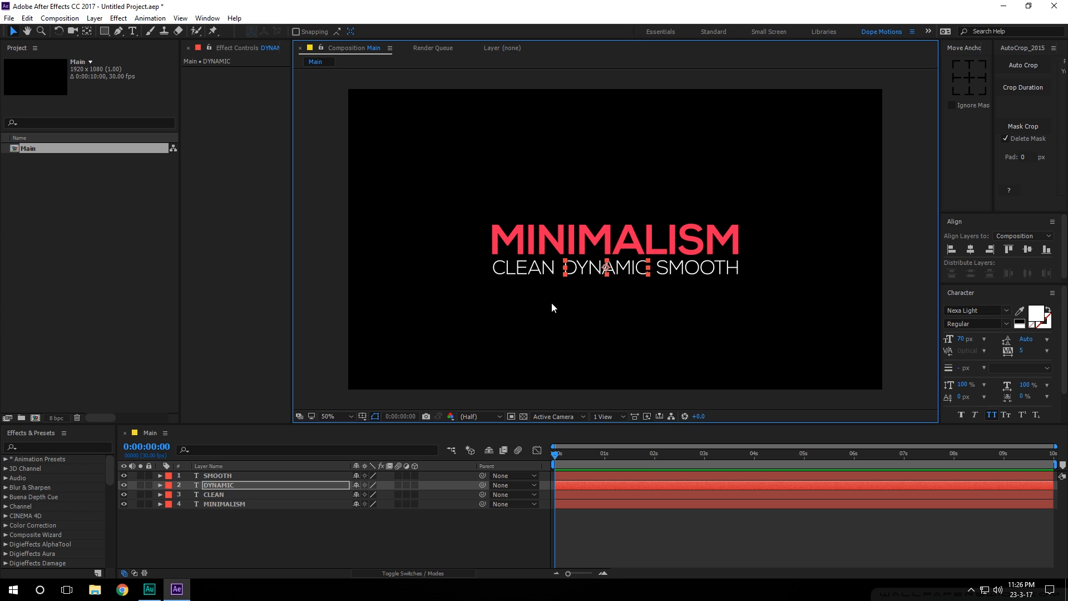
Step: Set the font size of the CLEAN, DYNAMIC and SMOOTH layers to 60 px
{"action": "left_click_drag", "start_coordinate": [469, 306], "coordinate": [776, 259]}
{"action": "left_click", "coordinate": [962, 340]}
{"action": "type", "text": "60"}
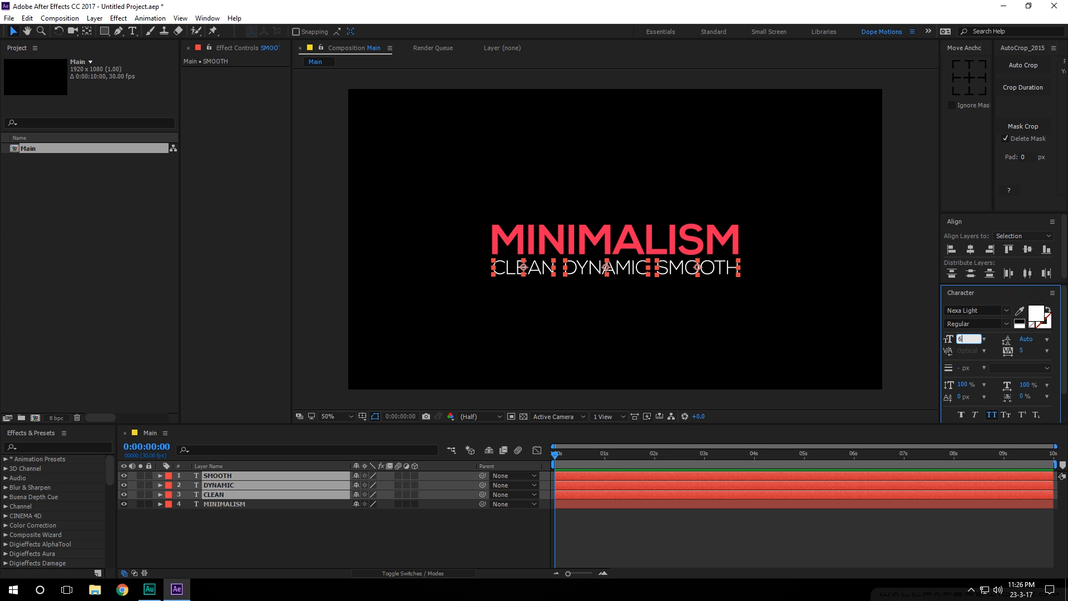
{"action": "key", "text": "Return"}
{"action": "left_click", "coordinate": [762, 334]}
Step: Shift the CLEAN text left so that it lines up with the left edge of MINIMALISM
{"action": "left_click", "coordinate": [521, 272]}
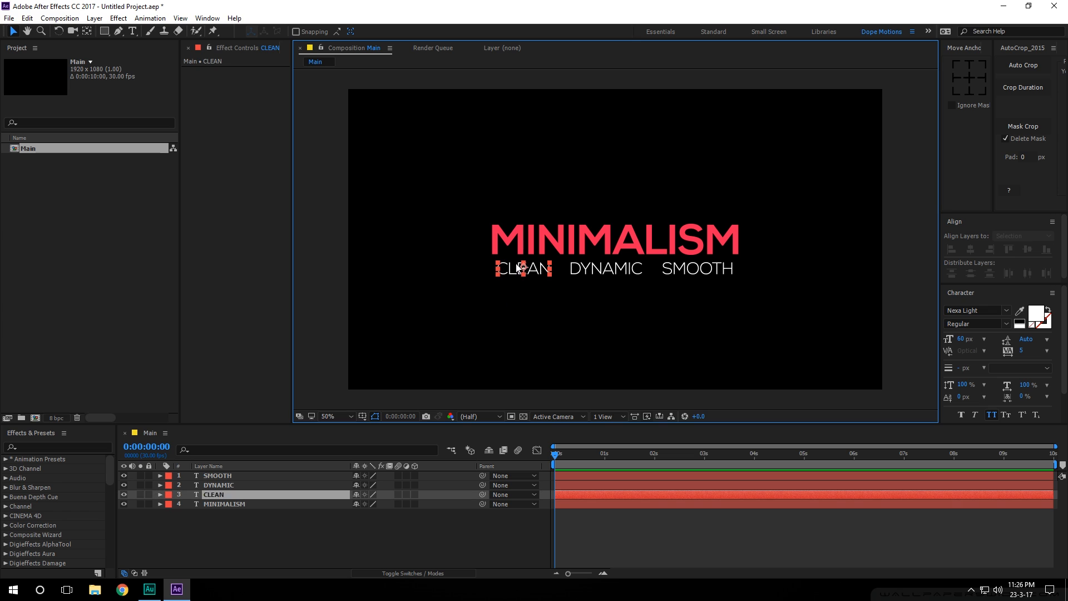
{"action": "left_click_drag", "start_coordinate": [521, 272], "coordinate": [516, 272]}
{"action": "left_click", "coordinate": [614, 272]}
{"action": "left_click", "coordinate": [615, 297]}
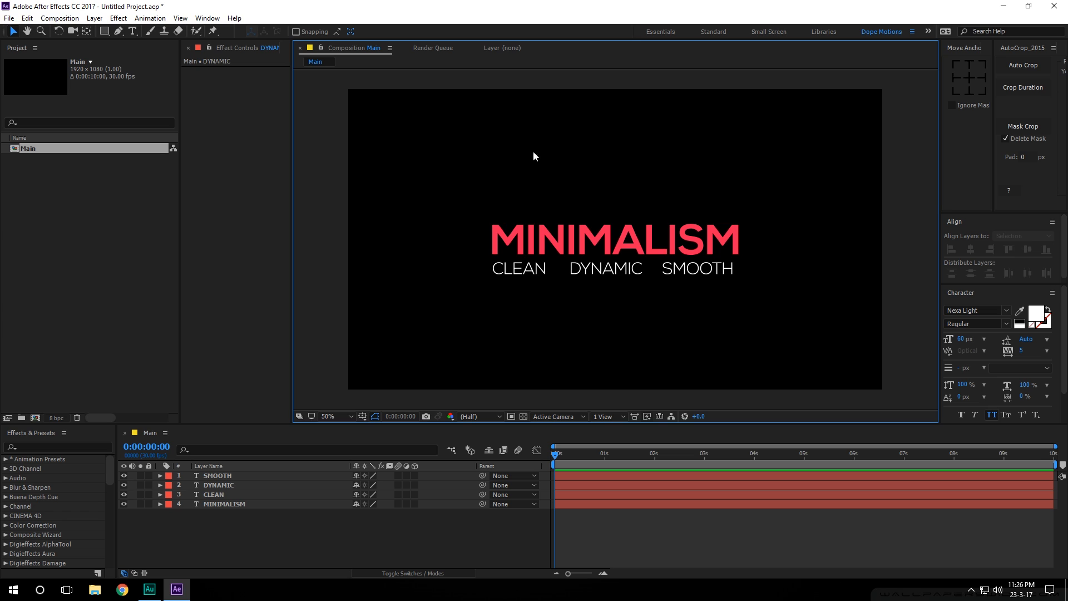
Step: Show the rulers and place guides along the upper, left and right edges of MINIMALISM and just above the row of smaller words
{"action": "key", "text": "ctrl+r"}
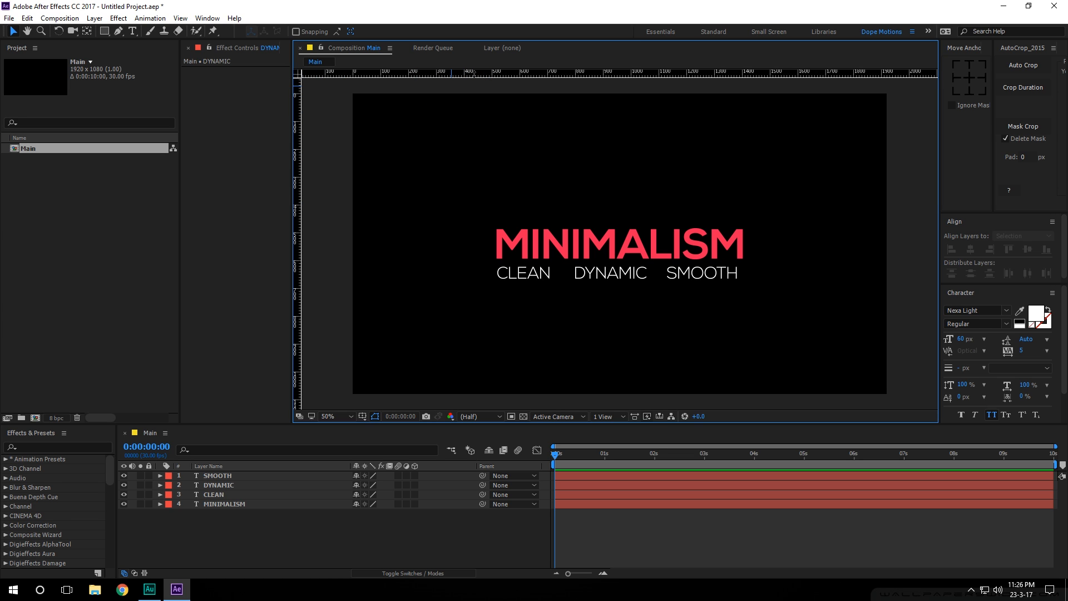
{"action": "left_click_drag", "start_coordinate": [461, 73], "coordinate": [479, 227]}
{"action": "left_click_drag", "start_coordinate": [485, 73], "coordinate": [486, 266]}
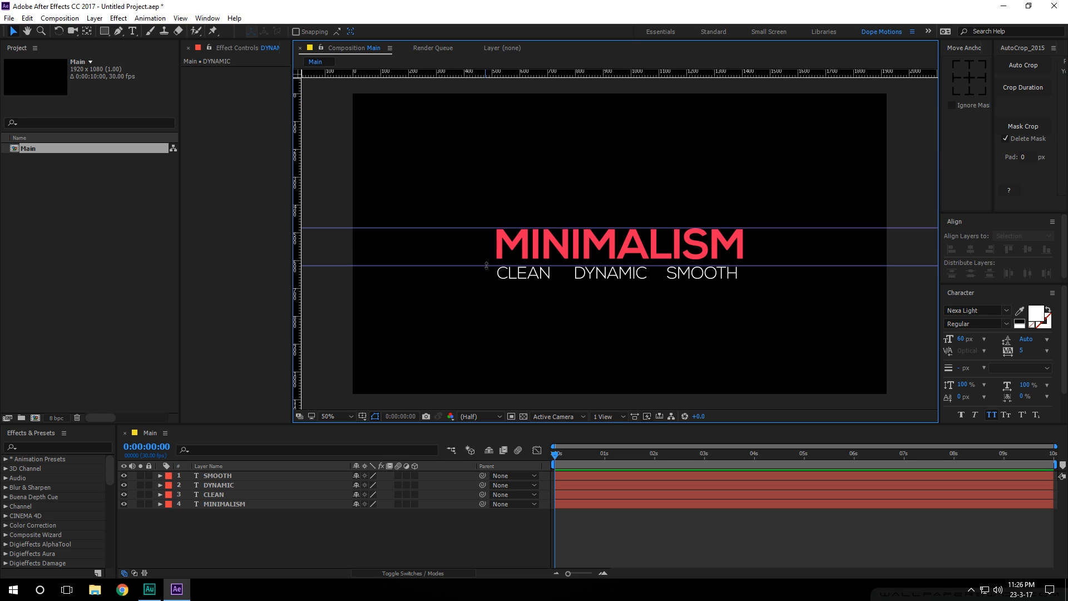
{"action": "key", "text": "slash"}
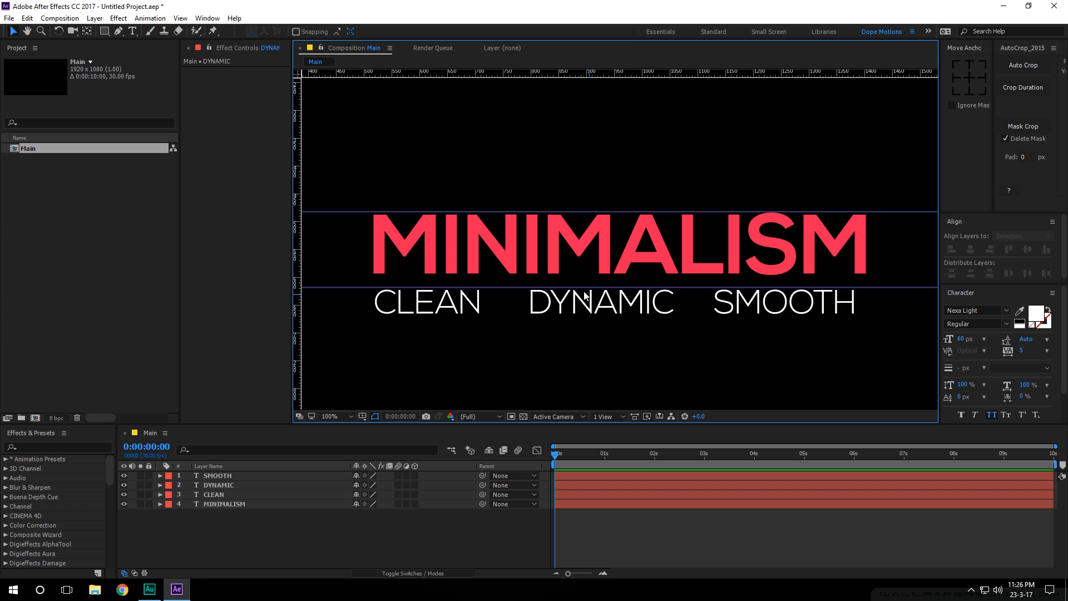
{"action": "left_click_drag", "start_coordinate": [297, 252], "coordinate": [372, 260]}
{"action": "left_click_drag", "start_coordinate": [299, 230], "coordinate": [866, 254]}
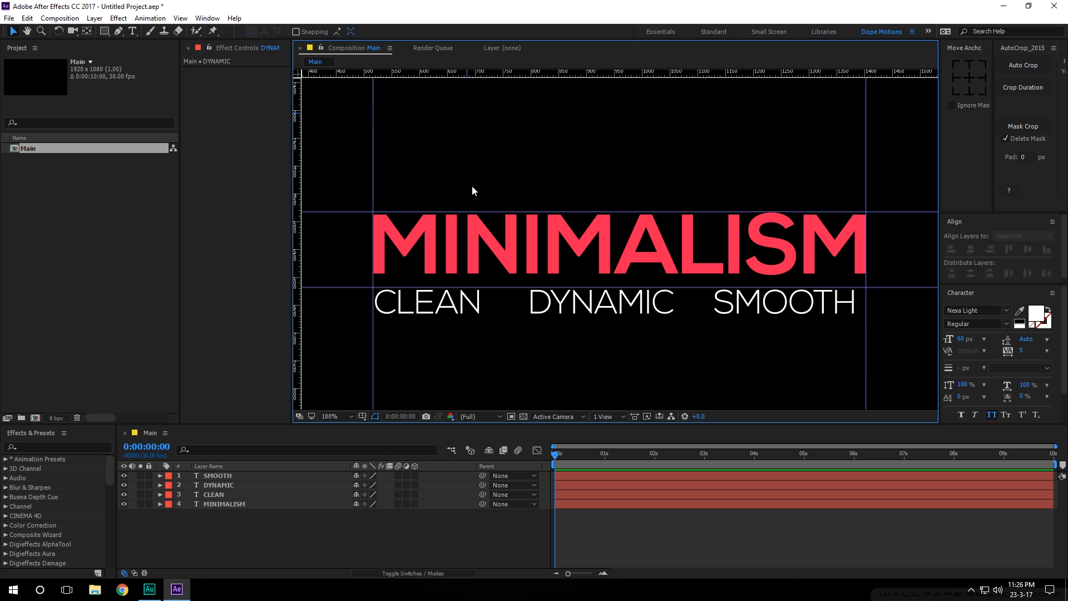
Step: Align SMOOTH with the right guide and CLEAN with the left guide, and raise all three small words to the horizontal guide
{"action": "left_click", "coordinate": [831, 288]}
{"action": "left_click_drag", "start_coordinate": [783, 300], "coordinate": [796, 298]}
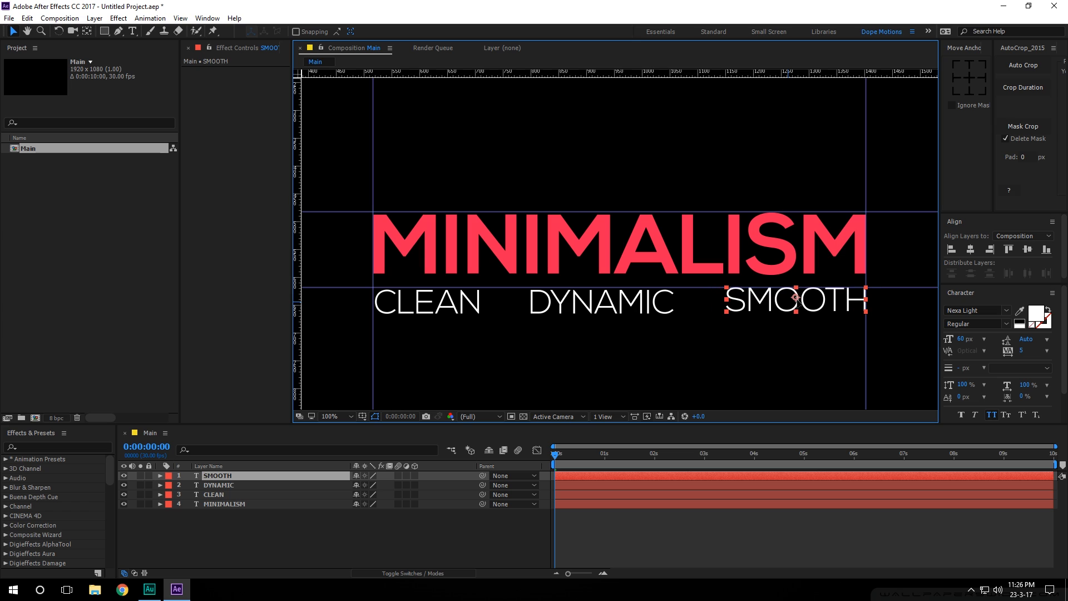
{"action": "left_click_drag", "start_coordinate": [479, 305], "coordinate": [475, 303]}
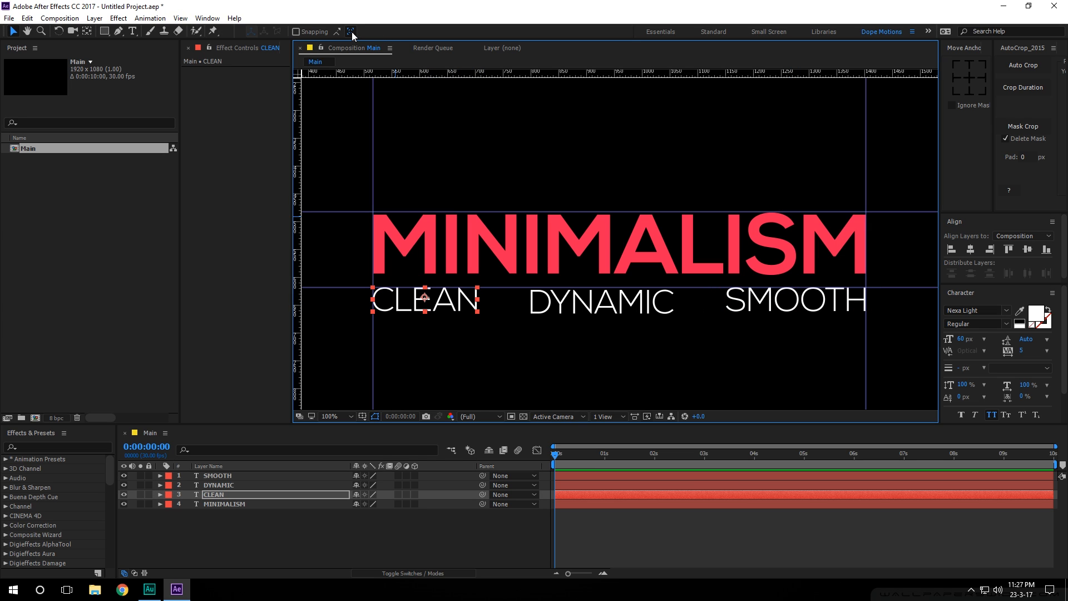
{"action": "left_click", "coordinate": [606, 312]}
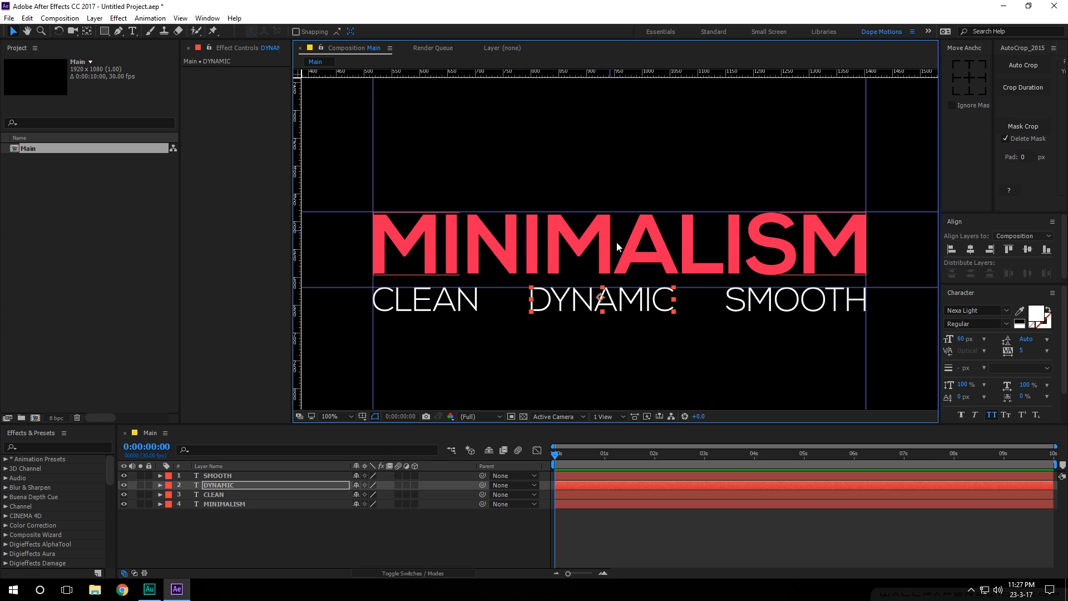
{"action": "key", "text": "comma"}
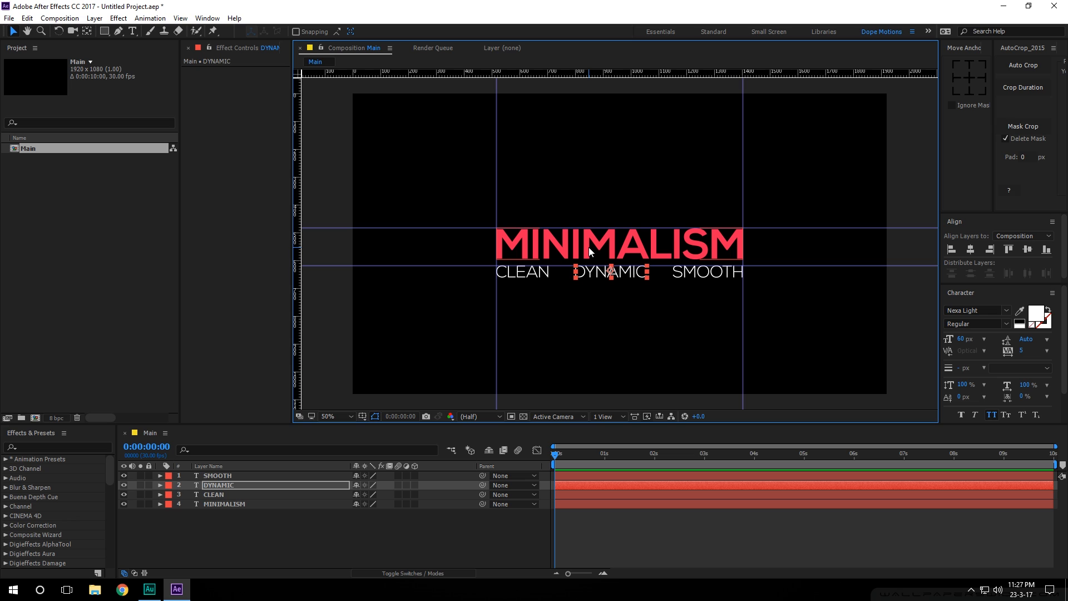
Step: Hide the rulers and guides and deselect all layers
{"action": "key", "text": "ctrl+r"}
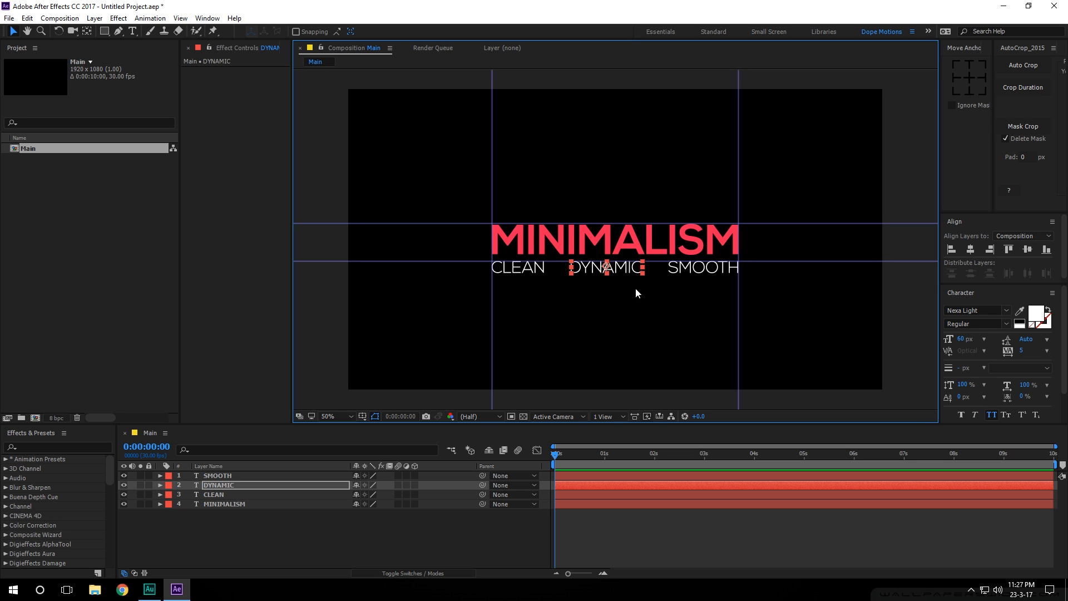
{"action": "left_click", "coordinate": [222, 526]}
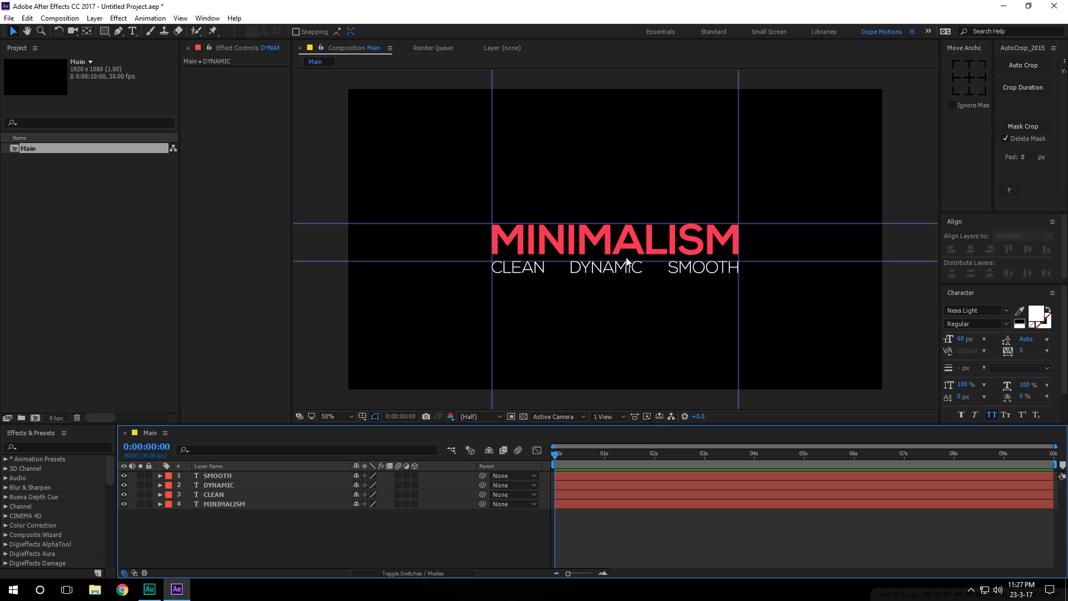
{"action": "key", "text": "ctrl+semicolon"}
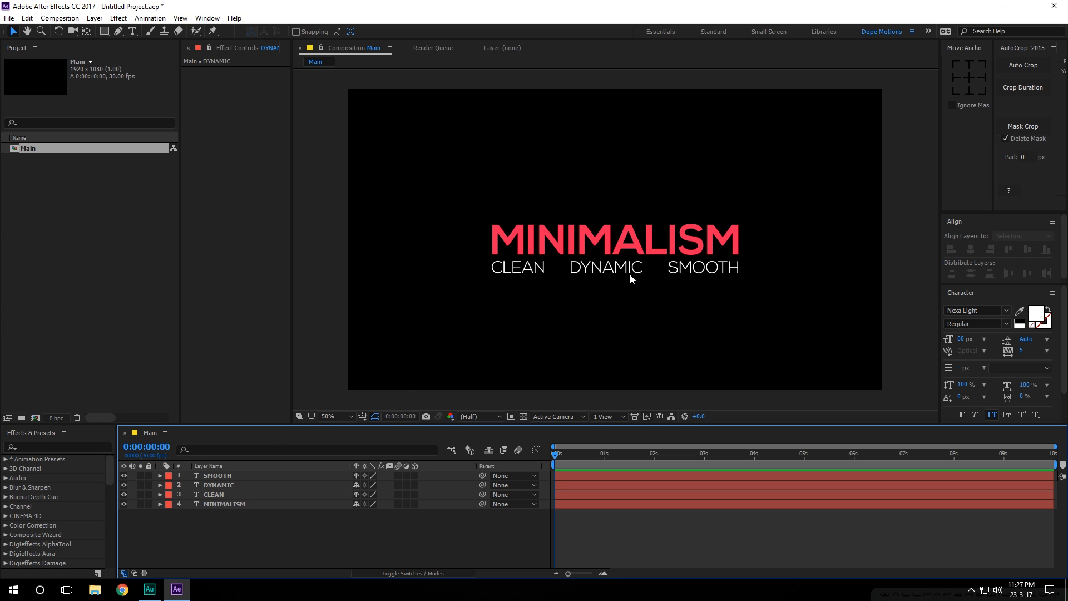
Step: Add a white rectangle shape layer and set its rectangle path size to 10 by 150
{"action": "double_click", "coordinate": [108, 33]}
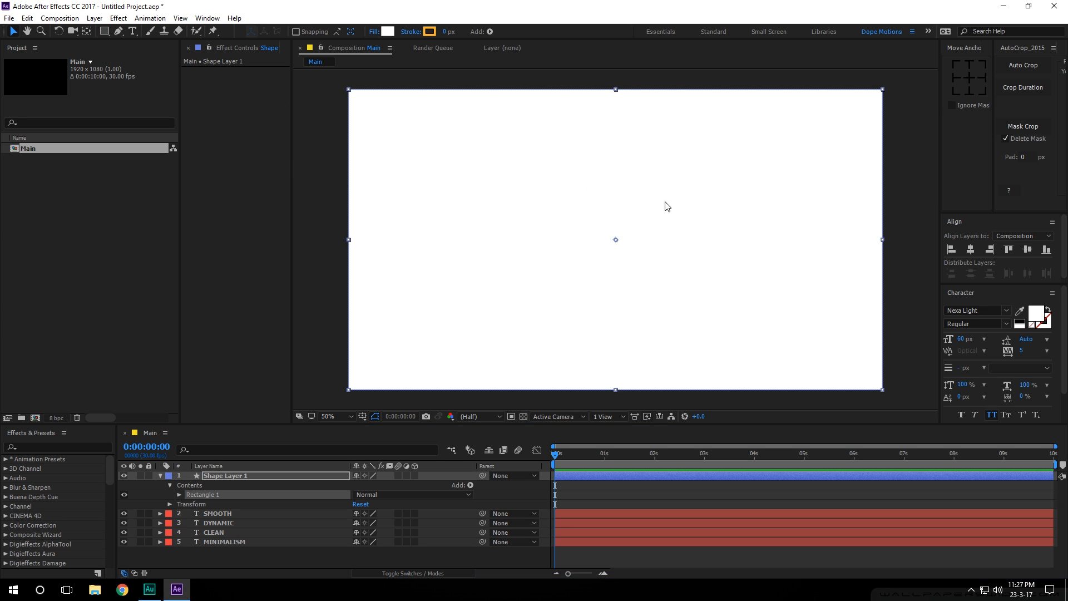
{"action": "left_click", "coordinate": [178, 494]}
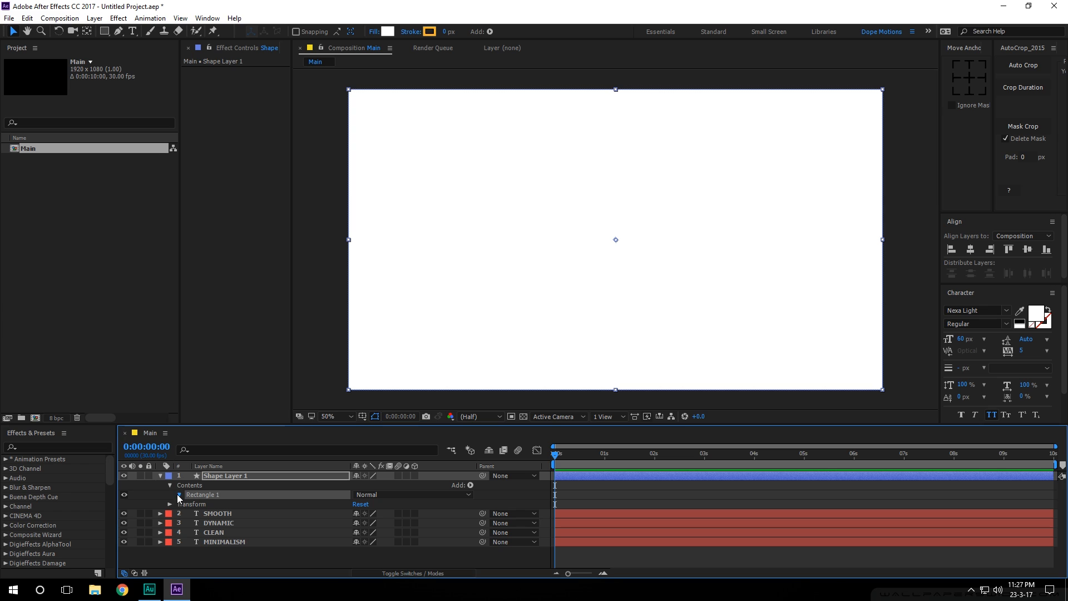
{"action": "left_click", "coordinate": [188, 504]}
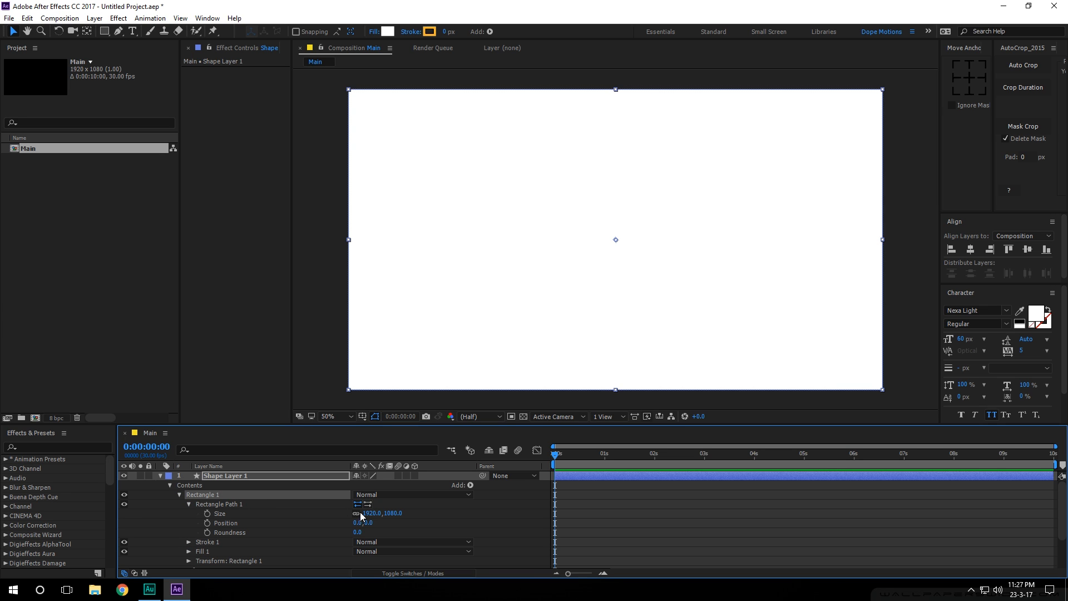
{"action": "left_click_drag", "start_coordinate": [378, 513], "coordinate": [371, 512]}
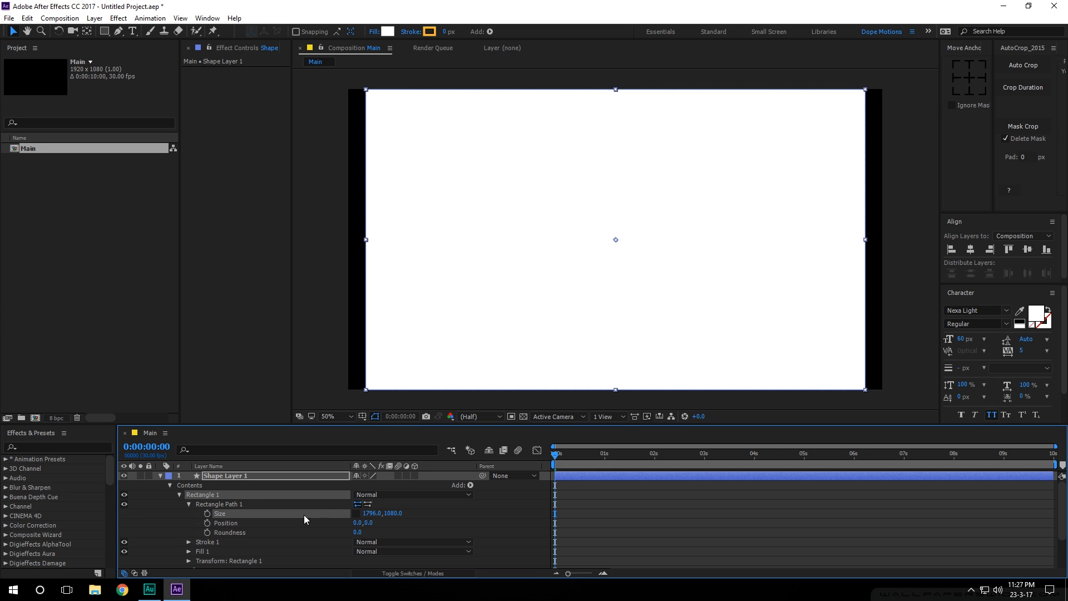
{"action": "left_click", "coordinate": [372, 513]}
{"action": "type", "text": "10"}
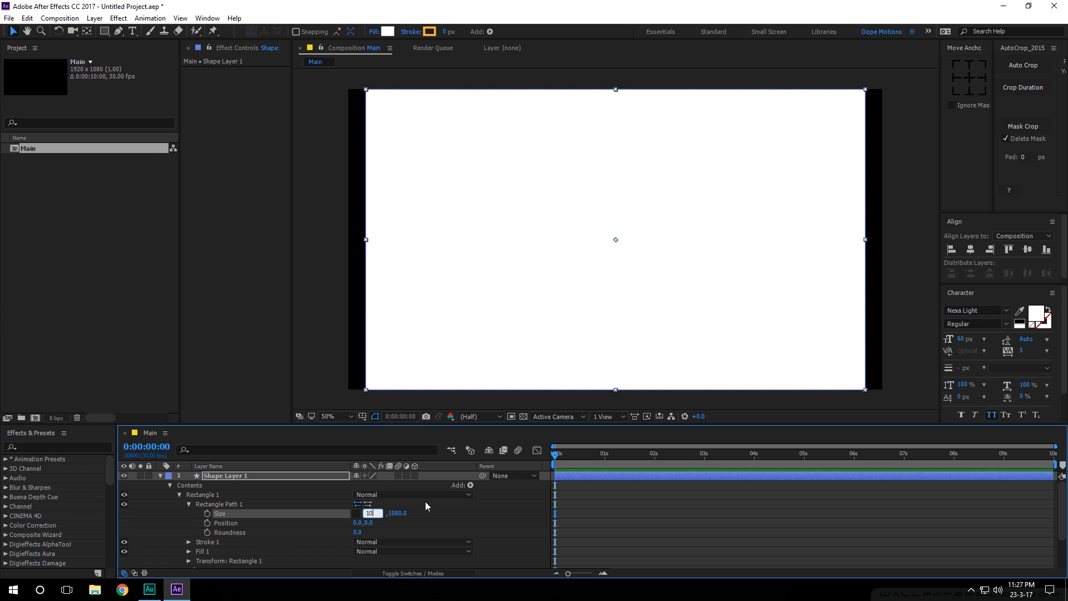
{"action": "key", "text": "Return"}
{"action": "left_click", "coordinate": [384, 512]}
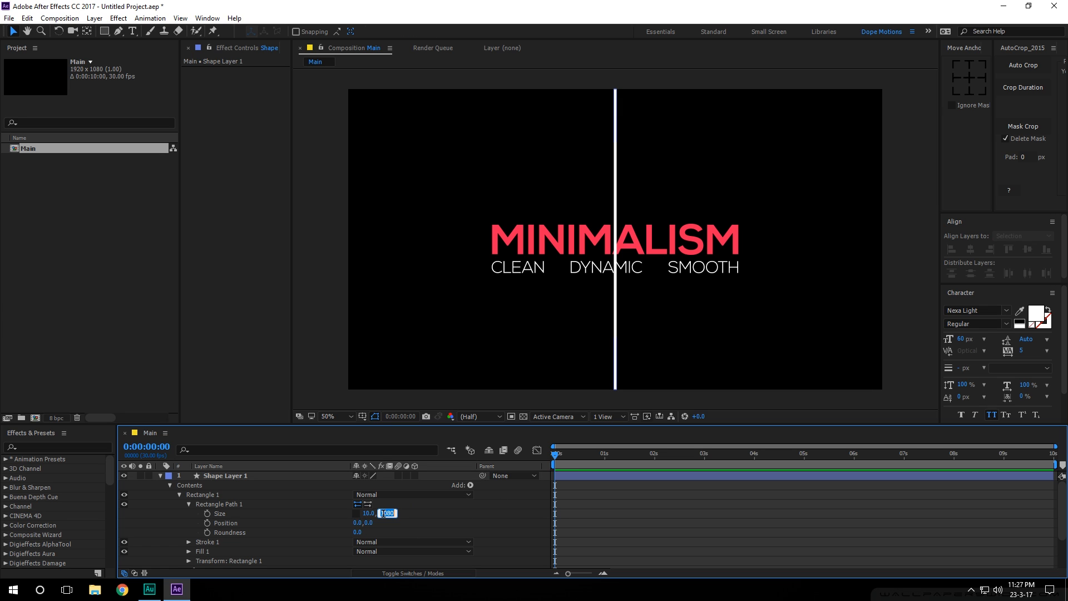
{"action": "type", "text": "150"}
{"action": "key", "text": "Return"}
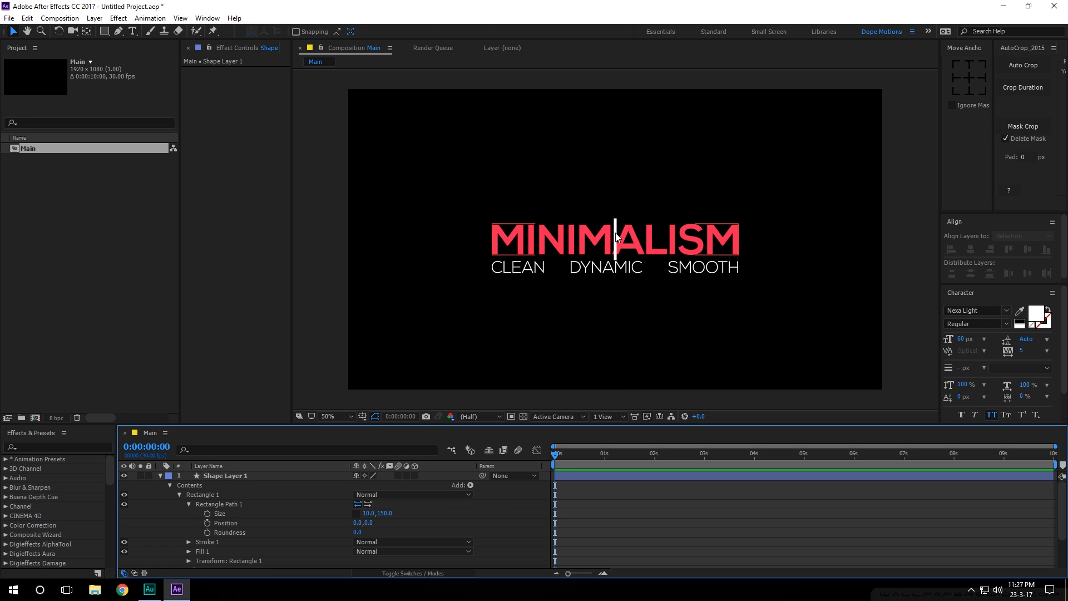
Step: Move the thin white bar just to the left of the MINIMALISM headline
{"action": "scroll", "coordinate": [615, 233], "scroll_direction": "up", "scroll_amount": 2}
{"action": "left_click_drag", "start_coordinate": [572, 239], "coordinate": [376, 256]}
{"action": "left_click", "coordinate": [653, 236]}
{"action": "scroll", "coordinate": [515, 290], "scroll_direction": "down", "scroll_amount": 2}
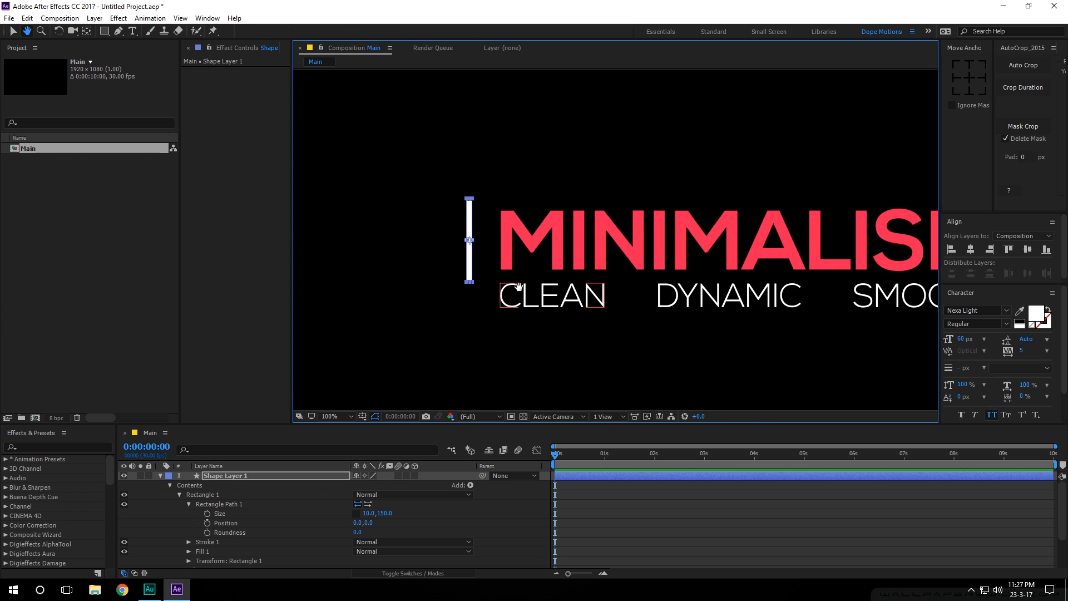
{"action": "scroll", "coordinate": [634, 250], "scroll_direction": "up", "scroll_amount": 2}
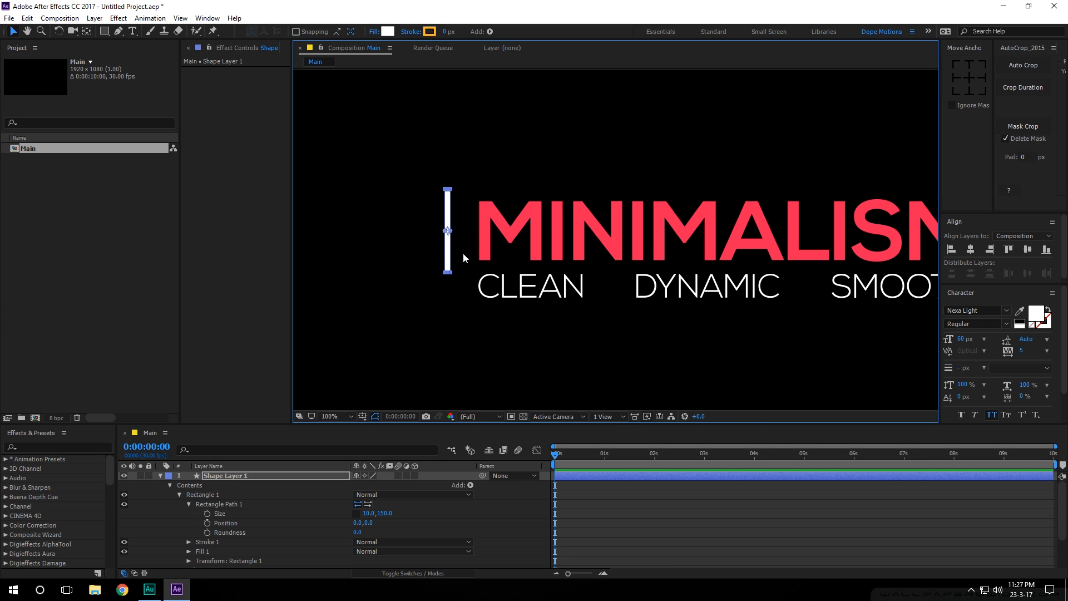
Step: Rename the bar's shape layer as Stroke
{"action": "left_click", "coordinate": [223, 476]}
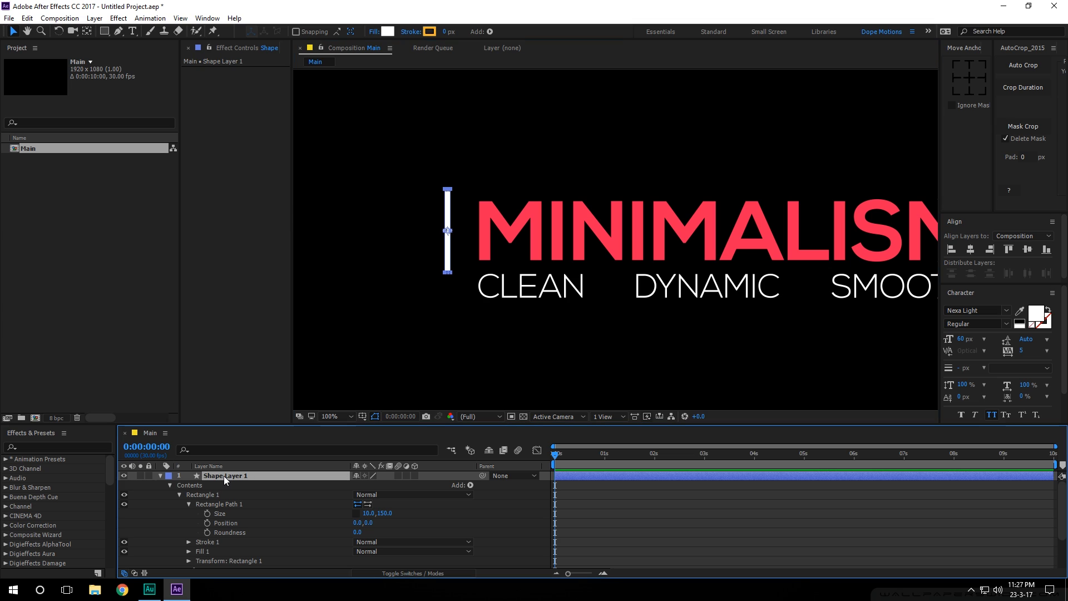
{"action": "key", "text": "Return"}
{"action": "type", "text": "S"}
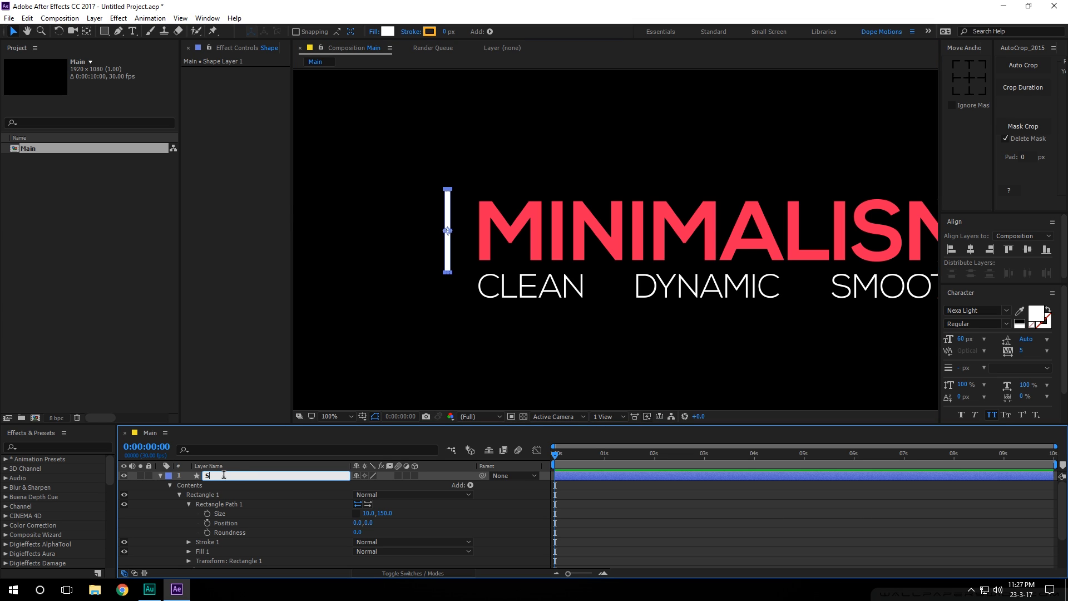
{"action": "type", "text": "troke"}
{"action": "key", "text": "Return"}
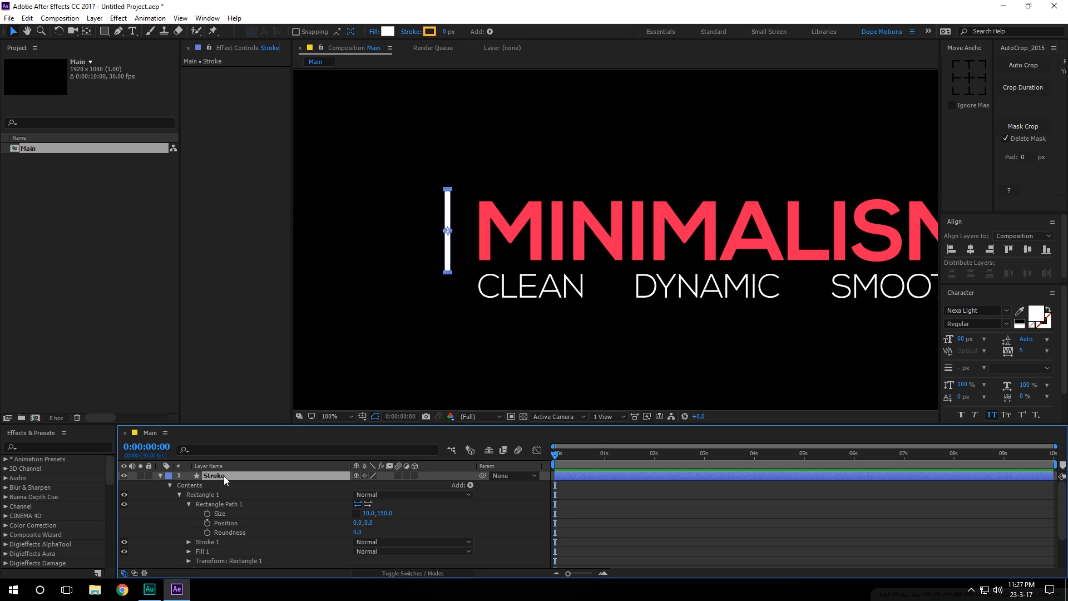
Step: Move the Stroke layer's anchor point to its bottom centre and set a 100% Scale keyframe at 0:00:01:00
{"action": "left_click", "coordinate": [965, 91]}
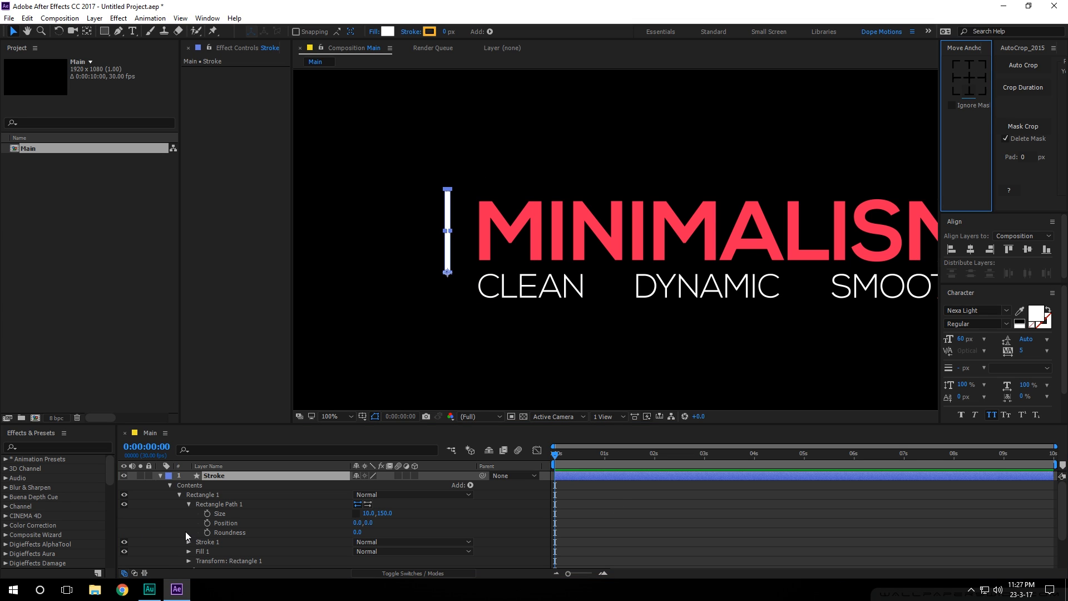
{"action": "left_click", "coordinate": [215, 478]}
{"action": "key", "text": "s"}
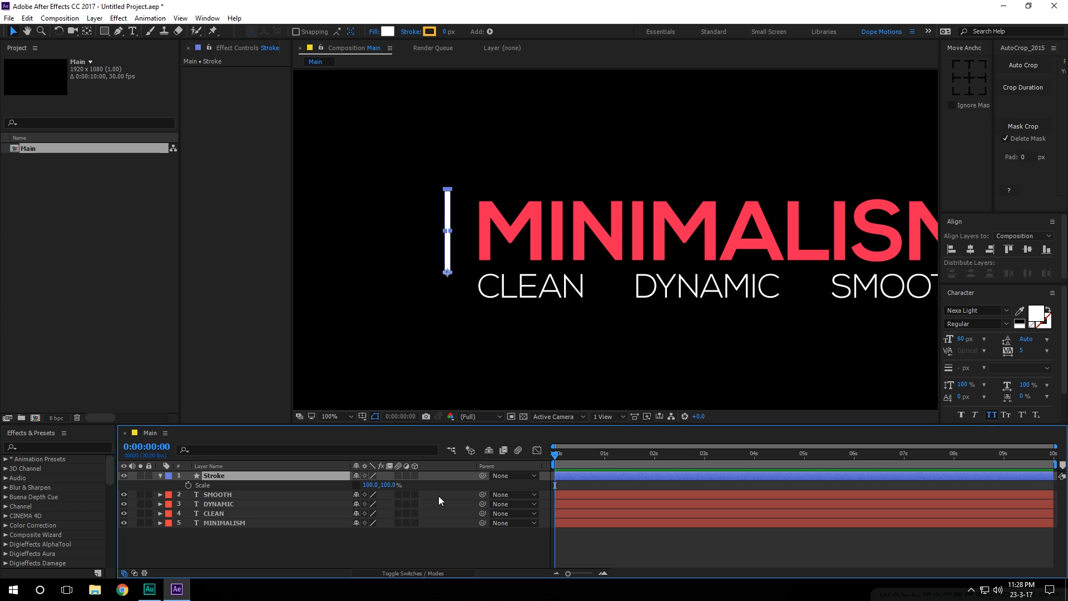
{"action": "key", "text": "equal"}
{"action": "key", "text": "space"}
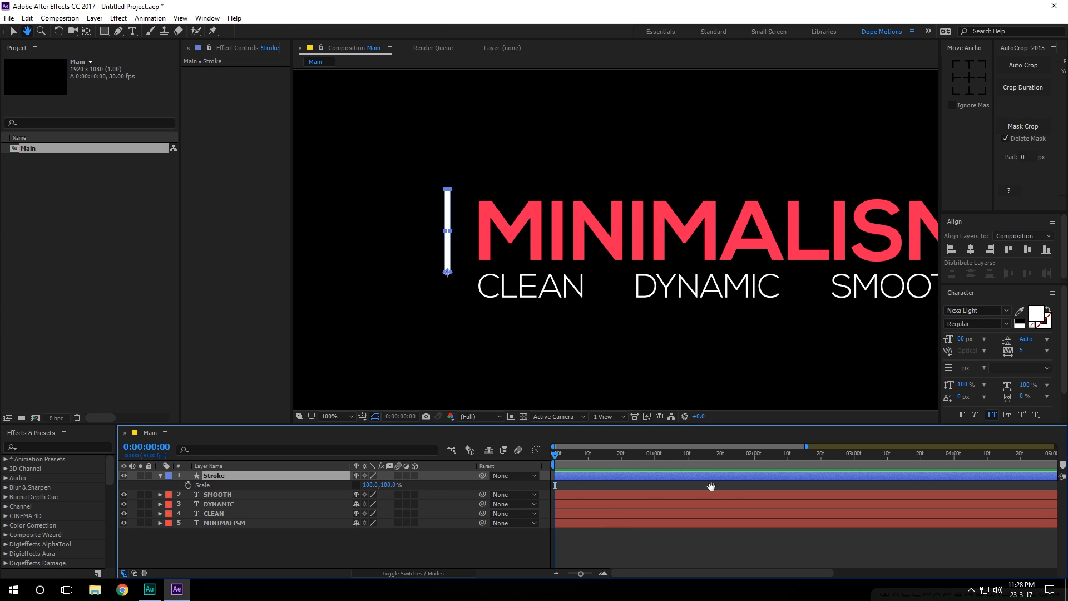
{"action": "left_click", "coordinate": [655, 456]}
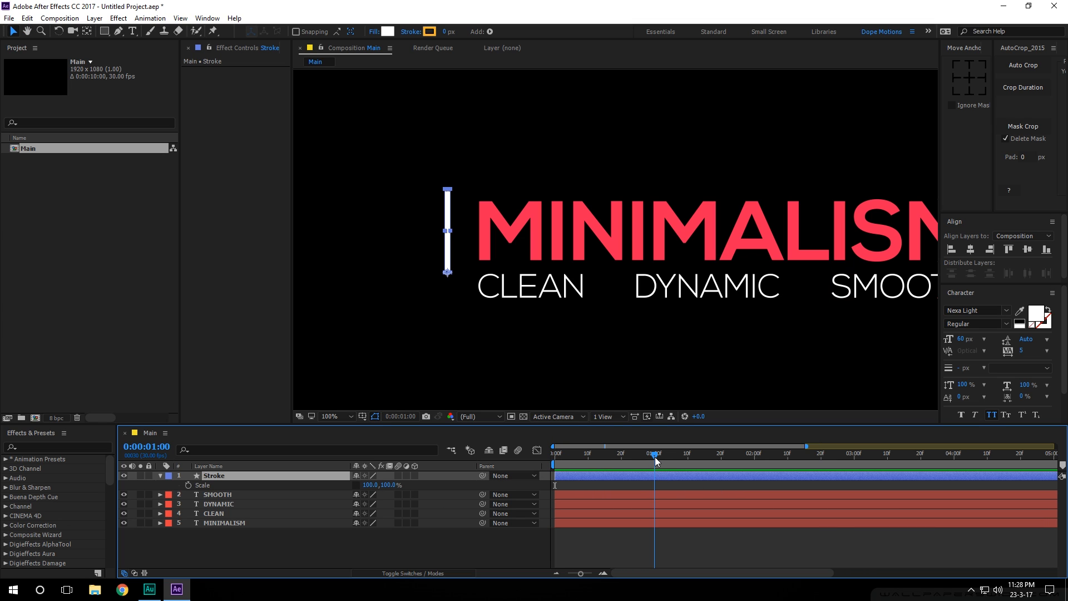
{"action": "left_click", "coordinate": [188, 486]}
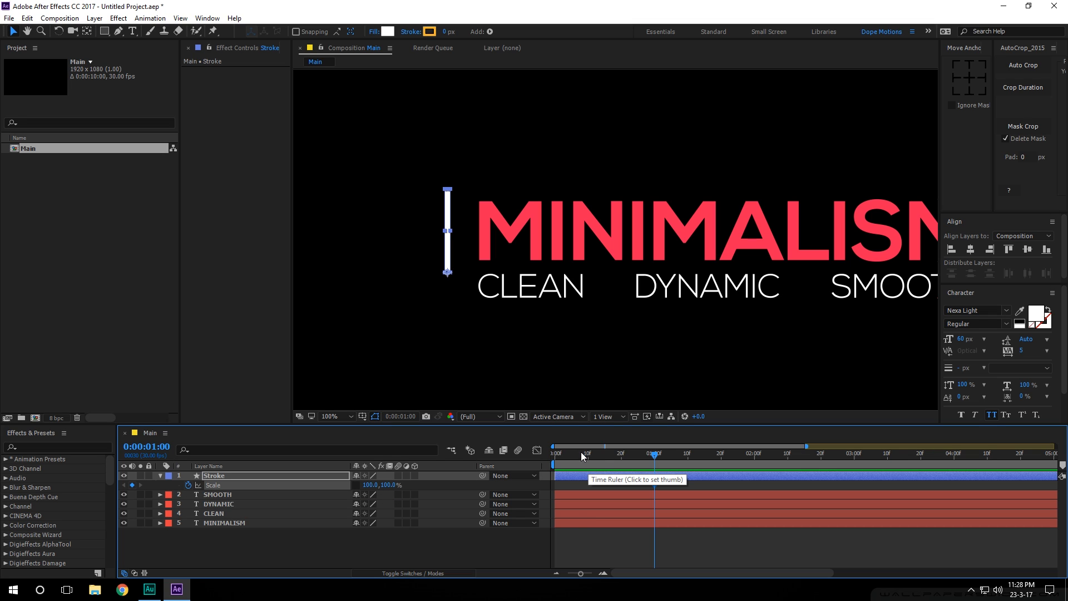
Step: Set the Stroke layer's vertical scale to 0% at 0:00:00:00 and scrub through the growth up to 0:00:01:00
{"action": "left_click_drag", "start_coordinate": [581, 452], "coordinate": [542, 465]}
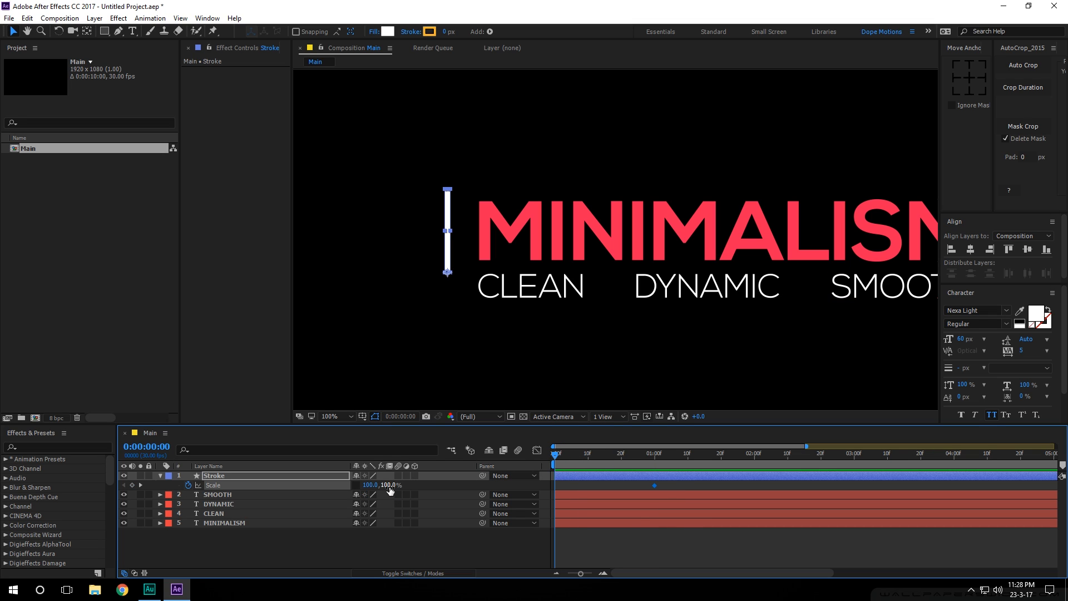
{"action": "left_click_drag", "start_coordinate": [390, 487], "coordinate": [372, 489]}
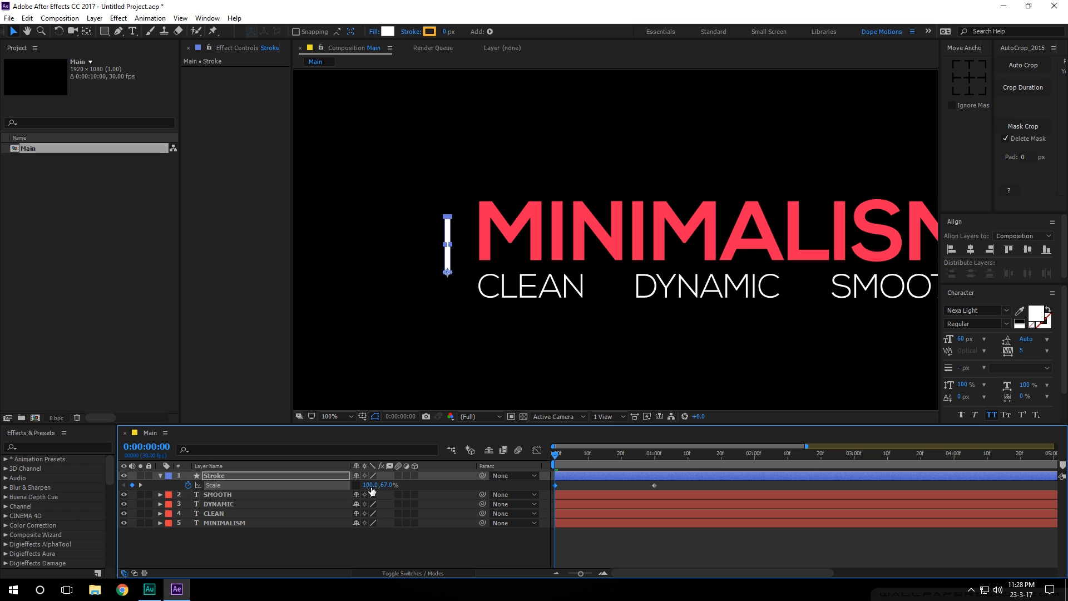
{"action": "left_click", "coordinate": [387, 484]}
{"action": "type", "text": "0"}
{"action": "left_click", "coordinate": [489, 548]}
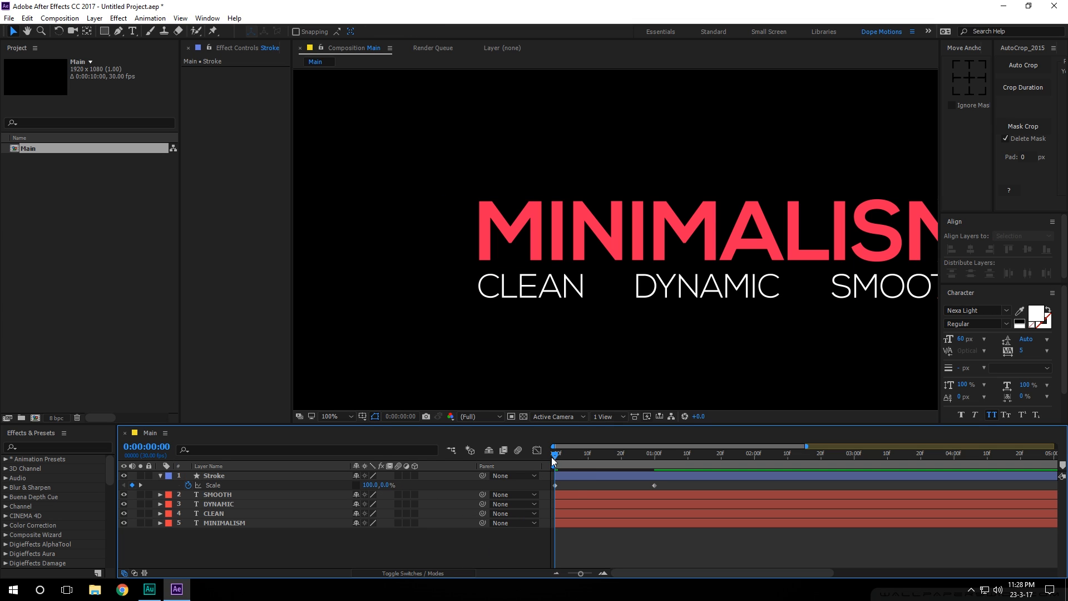
{"action": "mouse_move", "coordinate": [558, 455]}
{"action": "left_mouse_down"}
{"action": "mouse_move", "coordinate": [663, 453]}
{"action": "mouse_move", "coordinate": [544, 453]}
{"action": "mouse_move", "coordinate": [658, 454]}
{"action": "mouse_move", "coordinate": [610, 463]}
{"action": "left_mouse_up"}
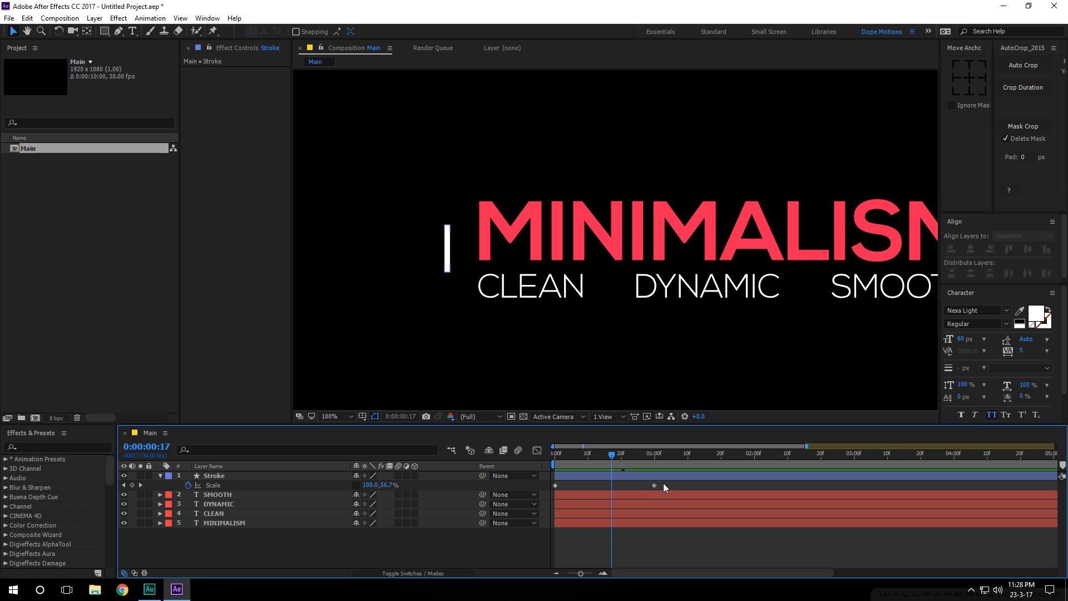
{"action": "left_click", "coordinate": [654, 455]}
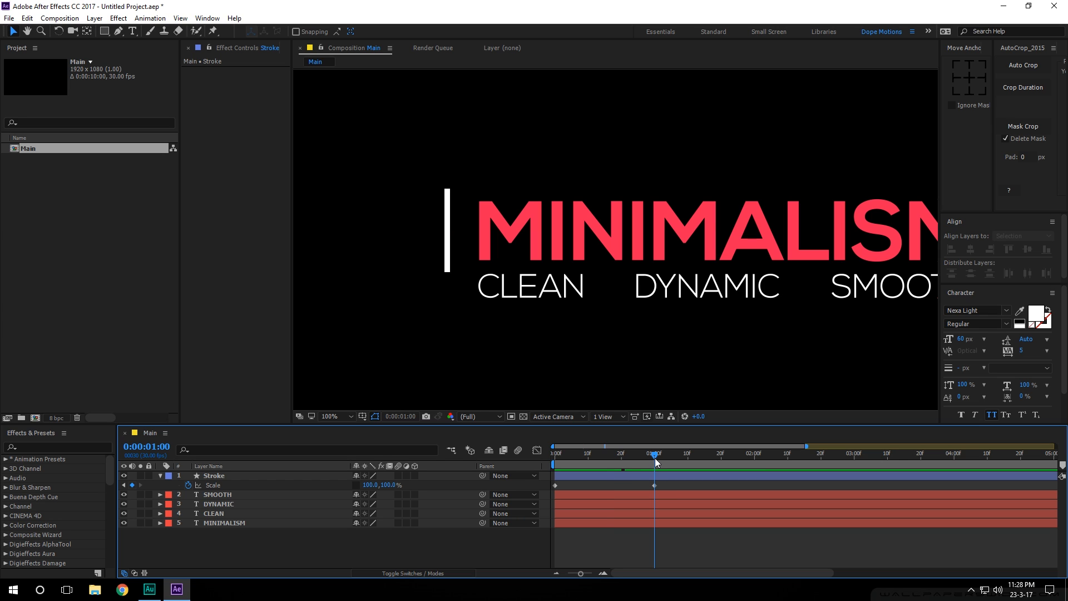
Step: Hide the Parent column in the timeline
{"action": "scroll", "coordinate": [719, 505], "scroll_direction": "right", "scroll_amount": 3}
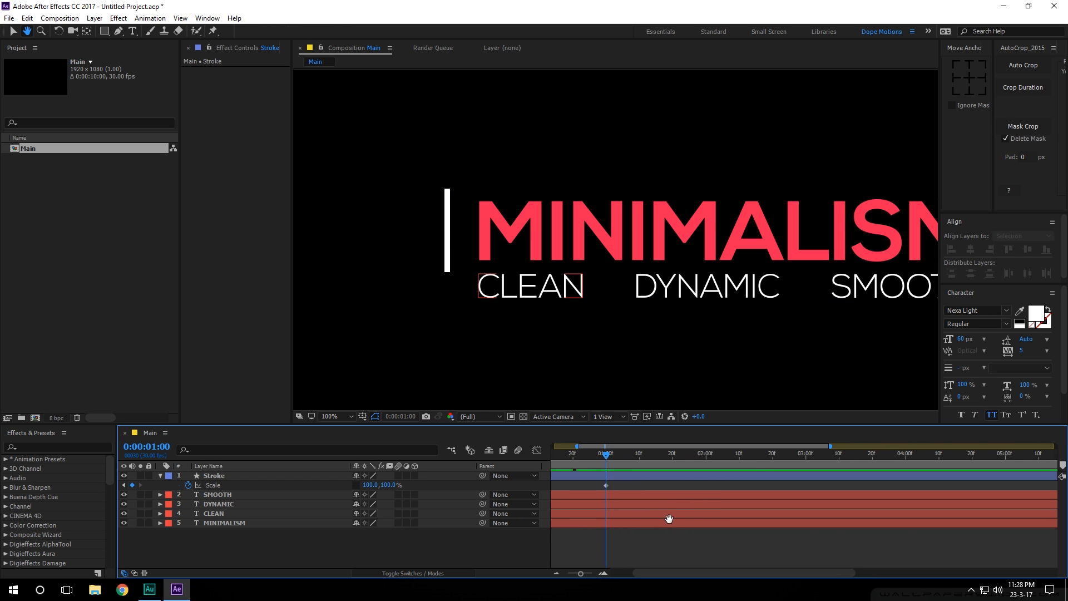
{"action": "right_click", "coordinate": [500, 467]}
{"action": "left_click", "coordinate": [507, 471]}
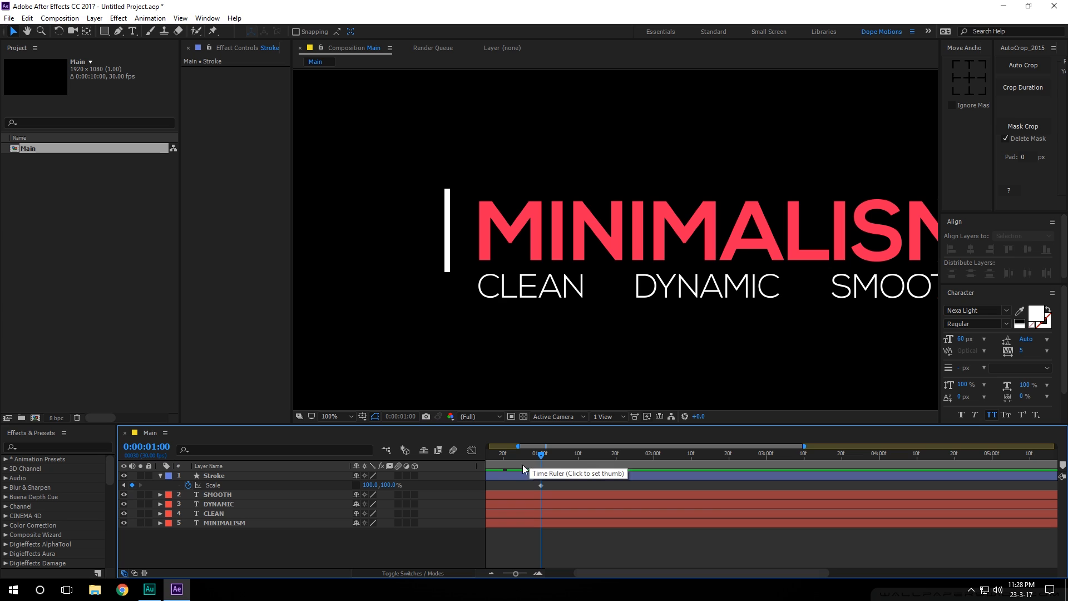
Step: Try to move the Stroke bar from the start of MINIMALISM to just past its end at 0:00:02:00
{"action": "key", "text": "semicolon"}
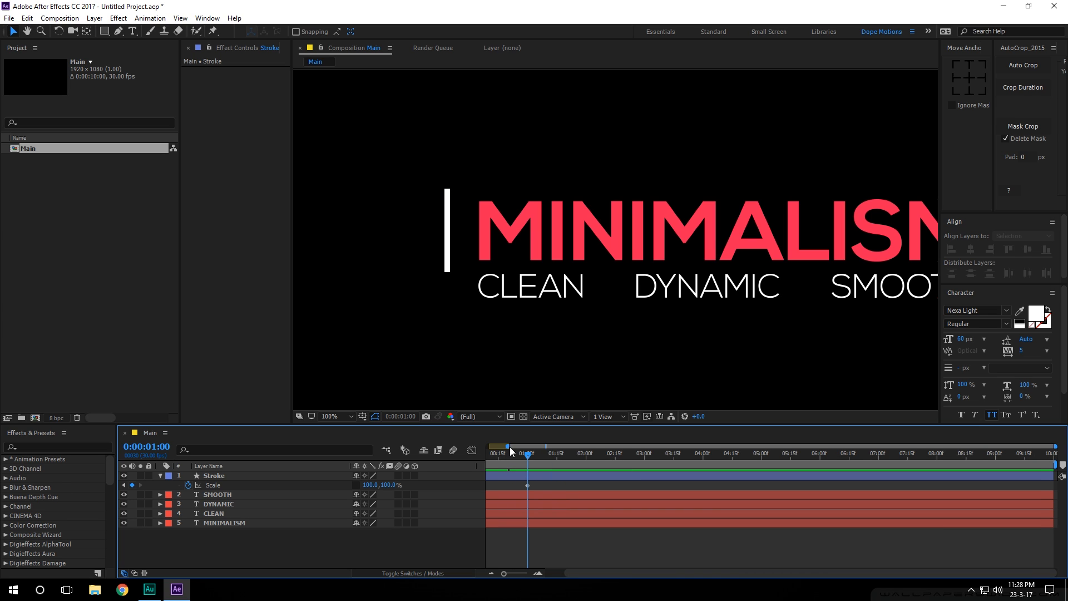
{"action": "left_click_drag", "start_coordinate": [507, 447], "coordinate": [474, 448]}
{"action": "left_click_drag", "start_coordinate": [549, 455], "coordinate": [608, 459]}
{"action": "scroll", "coordinate": [616, 305], "scroll_direction": "down", "scroll_amount": 2}
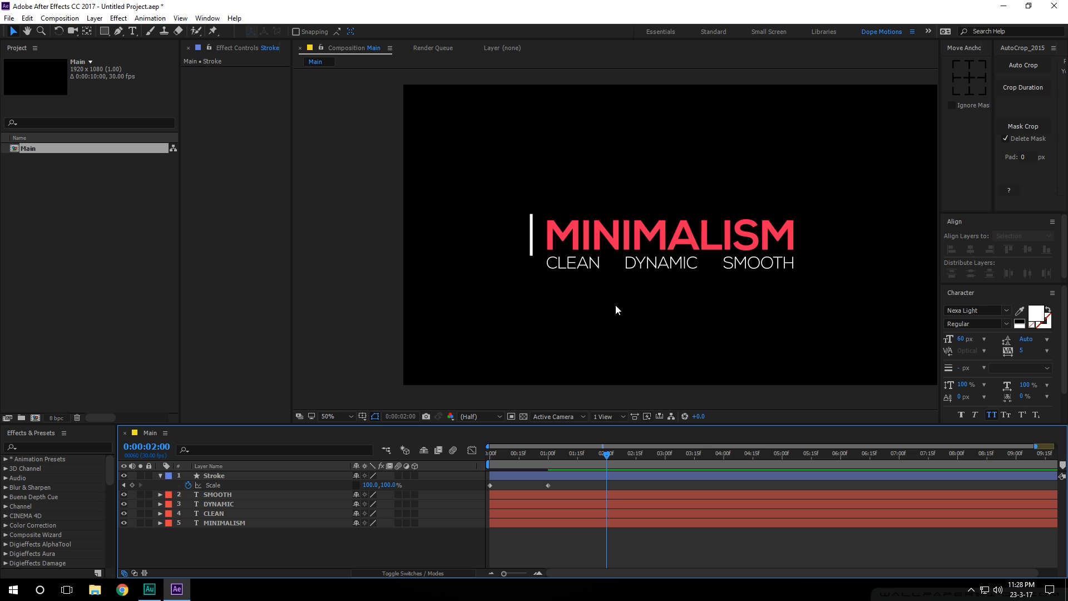
{"action": "left_click_drag", "start_coordinate": [615, 305], "coordinate": [545, 324]}
{"action": "left_click", "coordinate": [457, 257]}
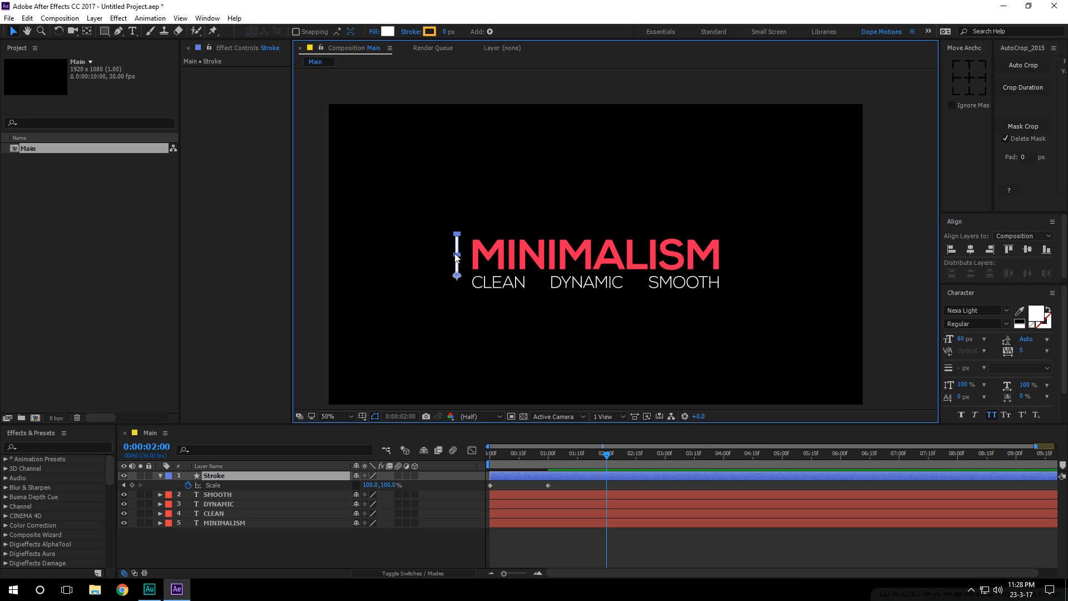
{"action": "left_click_drag", "start_coordinate": [456, 279], "coordinate": [729, 283]}
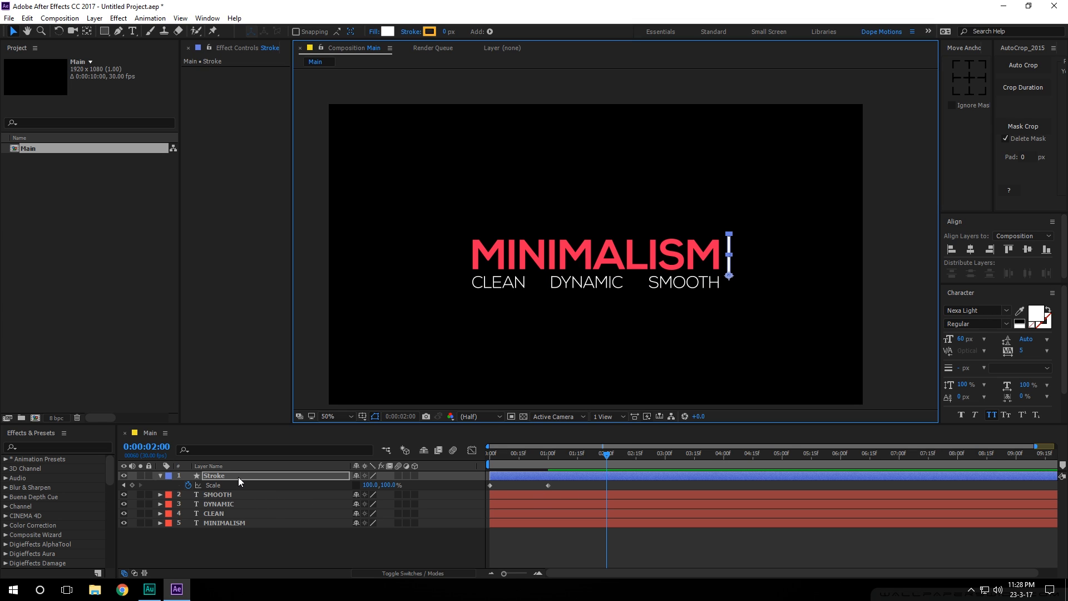
Step: Set a Position keyframe on the Stroke layer at 0:00:01:00, with the bar at the start of the headline
{"action": "key", "text": "j"}
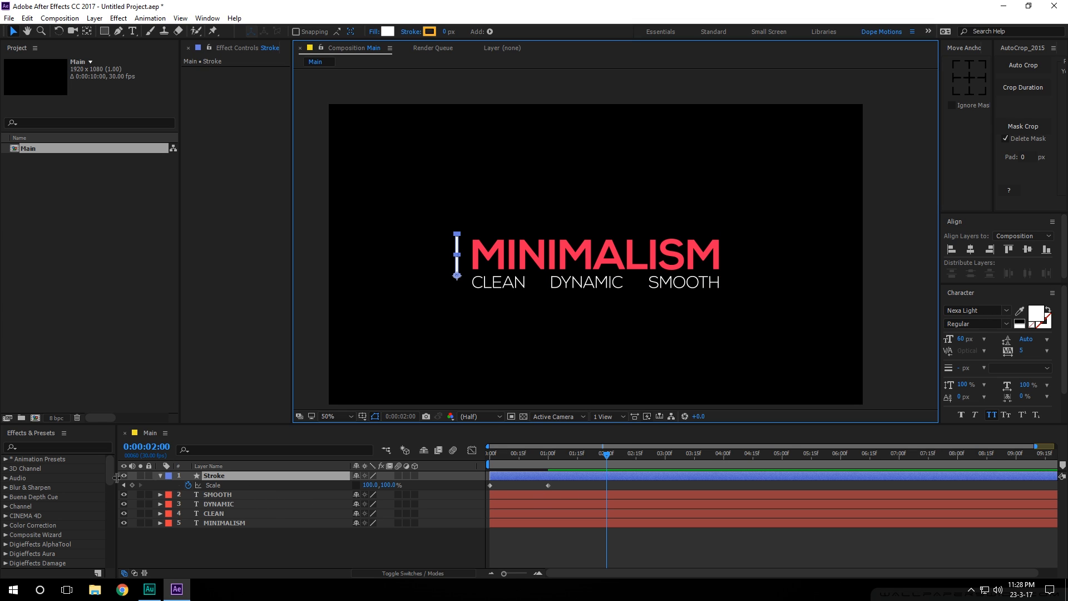
{"action": "left_click", "coordinate": [228, 475]}
{"action": "key", "text": "p"}
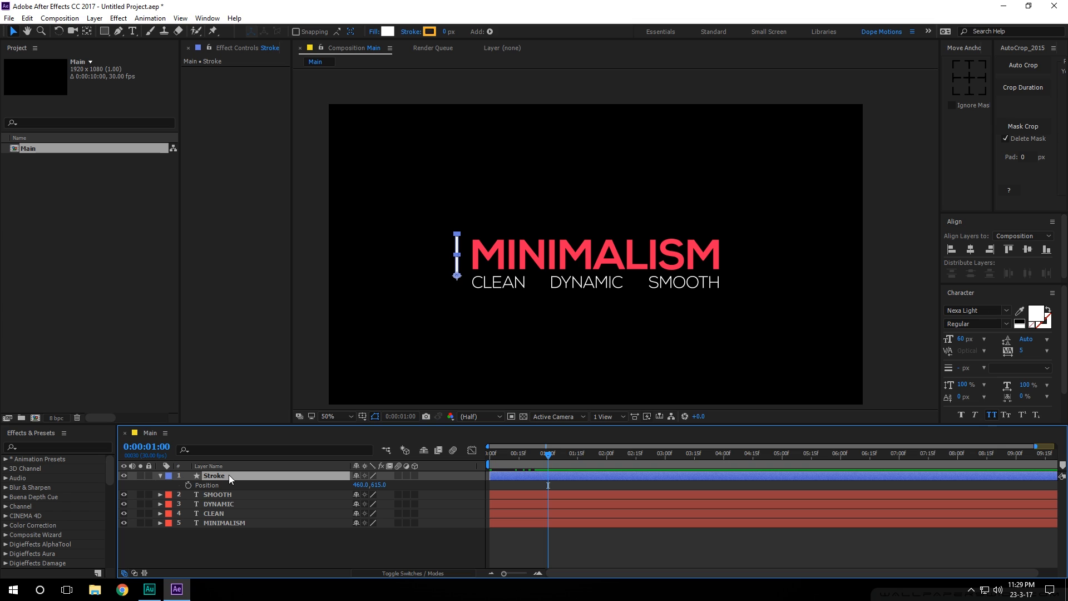
{"action": "left_click", "coordinate": [188, 486]}
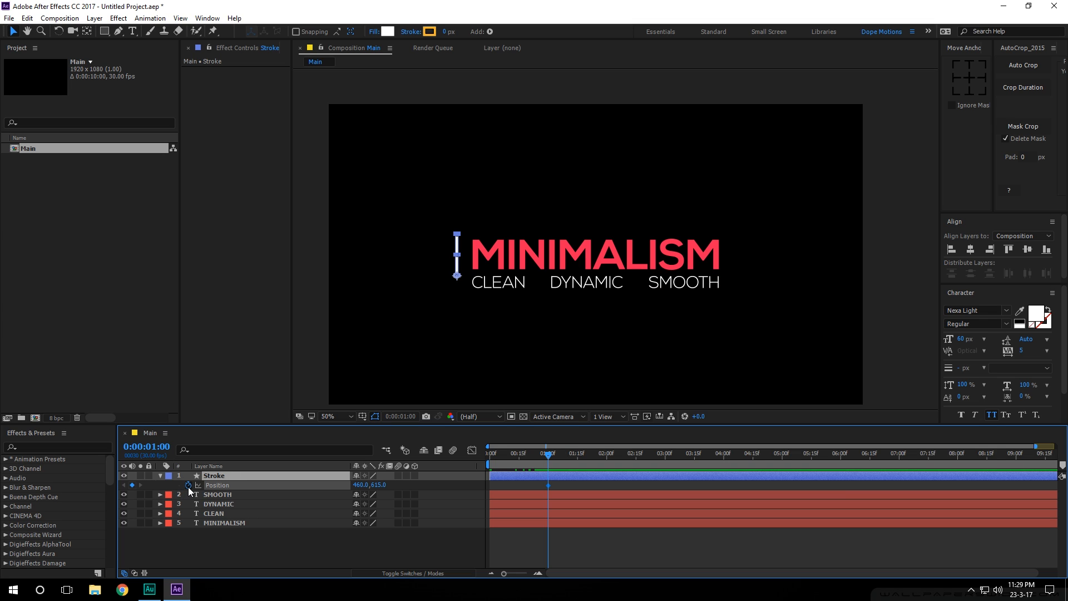
Step: At 0:00:02:15, move the Stroke bar horizontally to just past the end of MINIMALISM, at about 1438, 615
{"action": "left_click", "coordinate": [605, 455]}
{"action": "left_click_drag", "start_coordinate": [605, 455], "coordinate": [637, 455]}
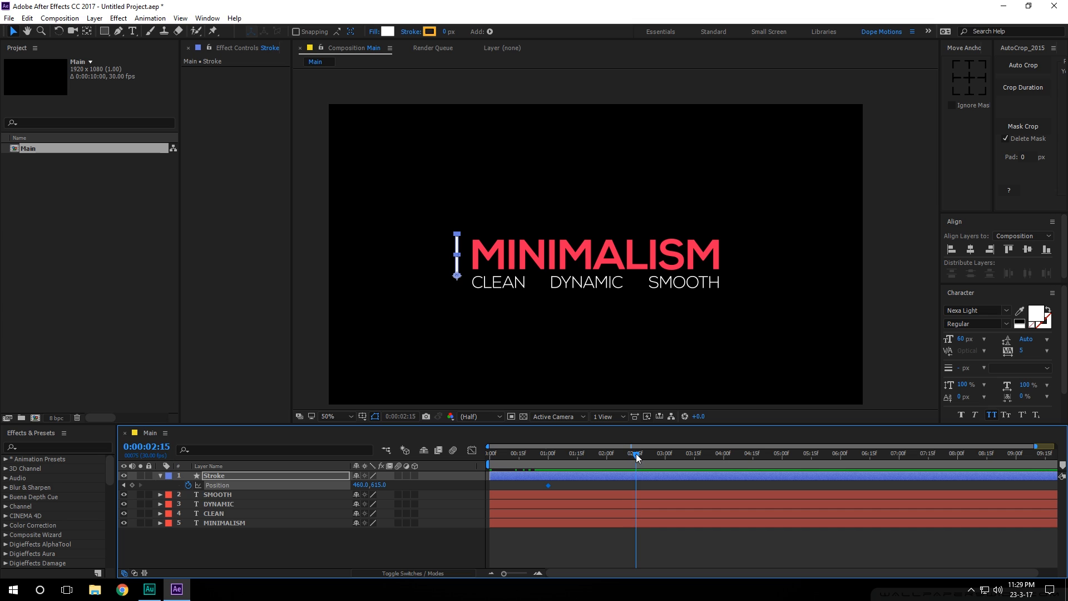
{"action": "left_click_drag", "start_coordinate": [458, 276], "coordinate": [729, 284]}
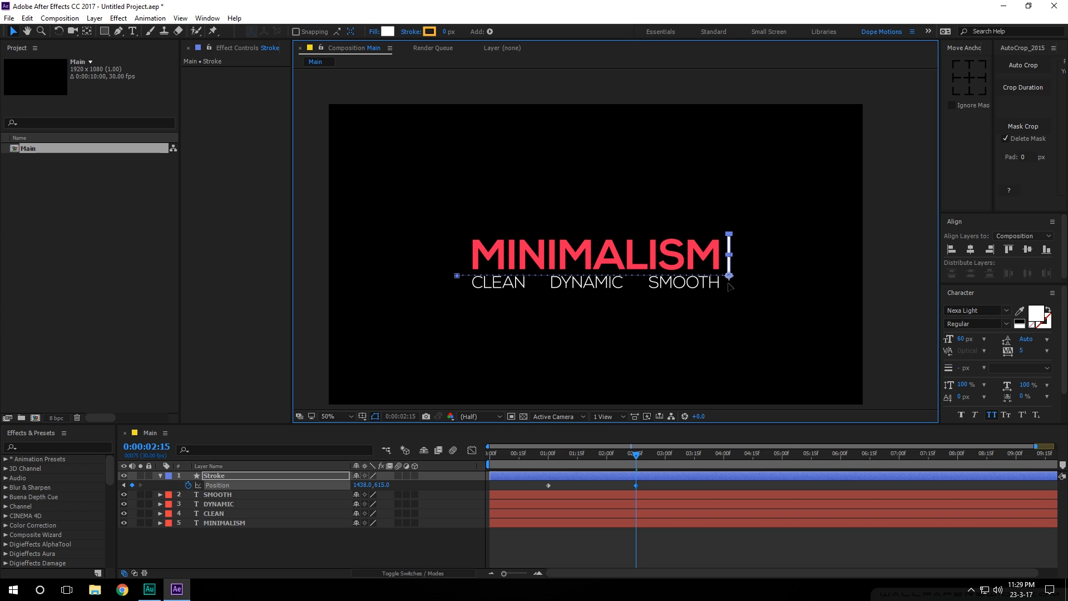
{"action": "left_click", "coordinate": [623, 540]}
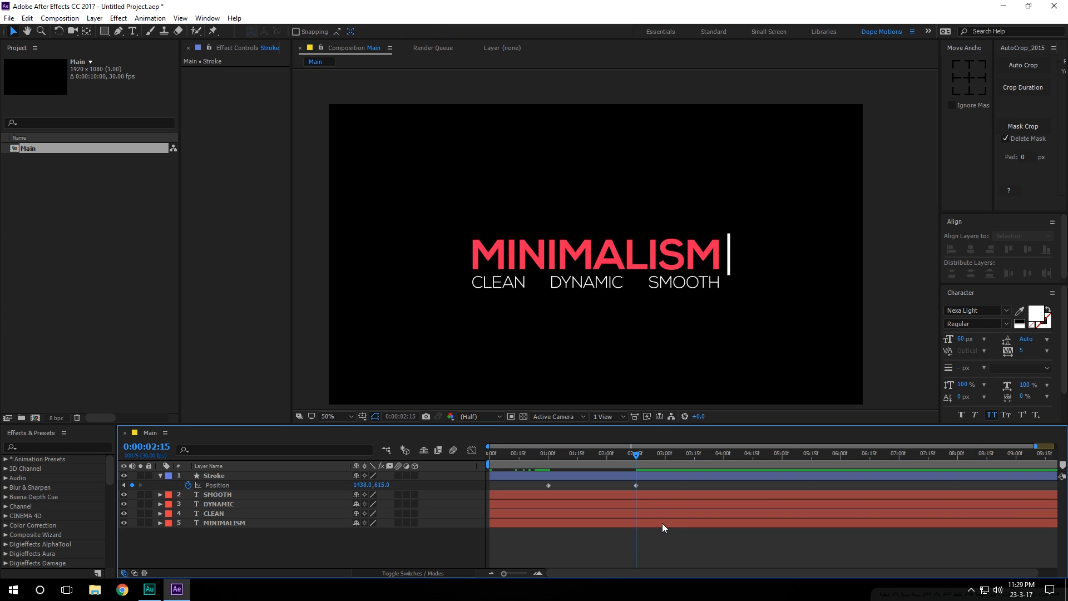
Step: Split the Stroke layer at 0:00:02:15 and remove all Position and Scale keyframes from its second part
{"action": "left_click", "coordinate": [646, 477]}
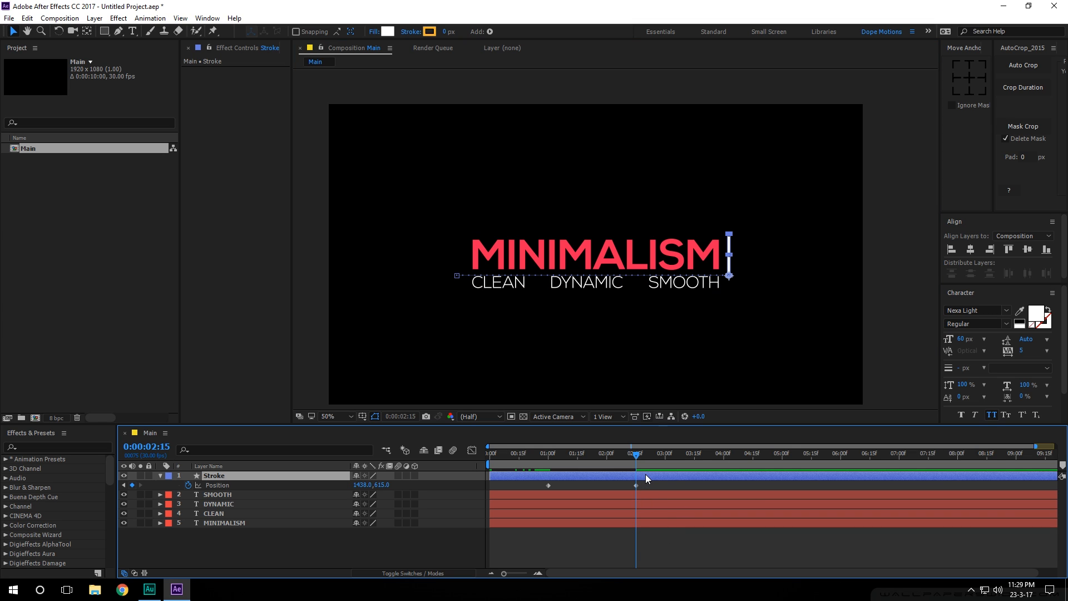
{"action": "key", "text": "ctrl+shift+d"}
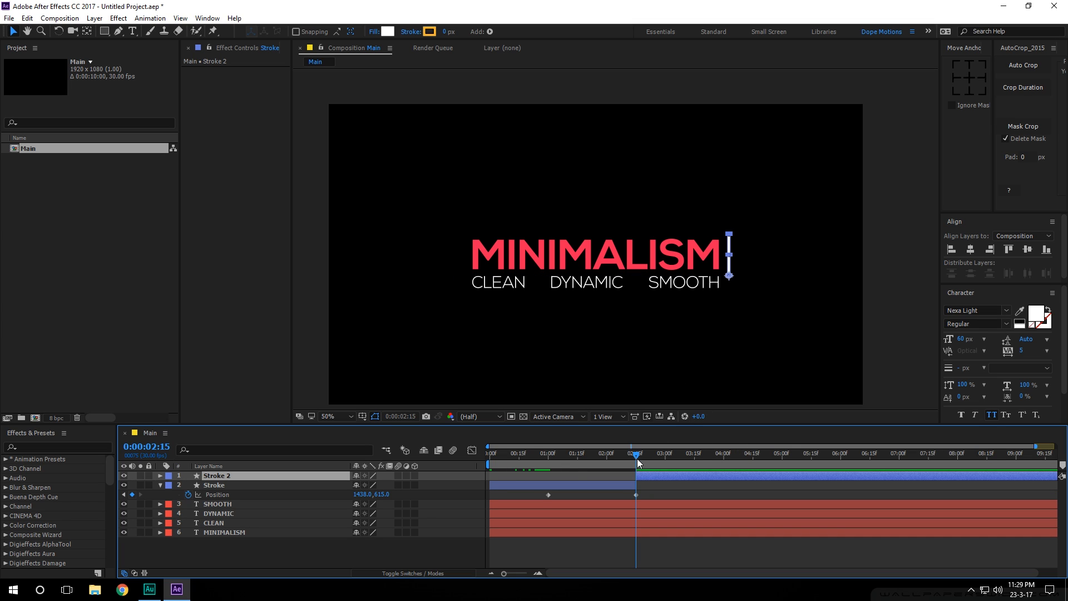
{"action": "left_click", "coordinate": [232, 488]}
{"action": "left_click", "coordinate": [234, 477]}
{"action": "key", "text": "u"}
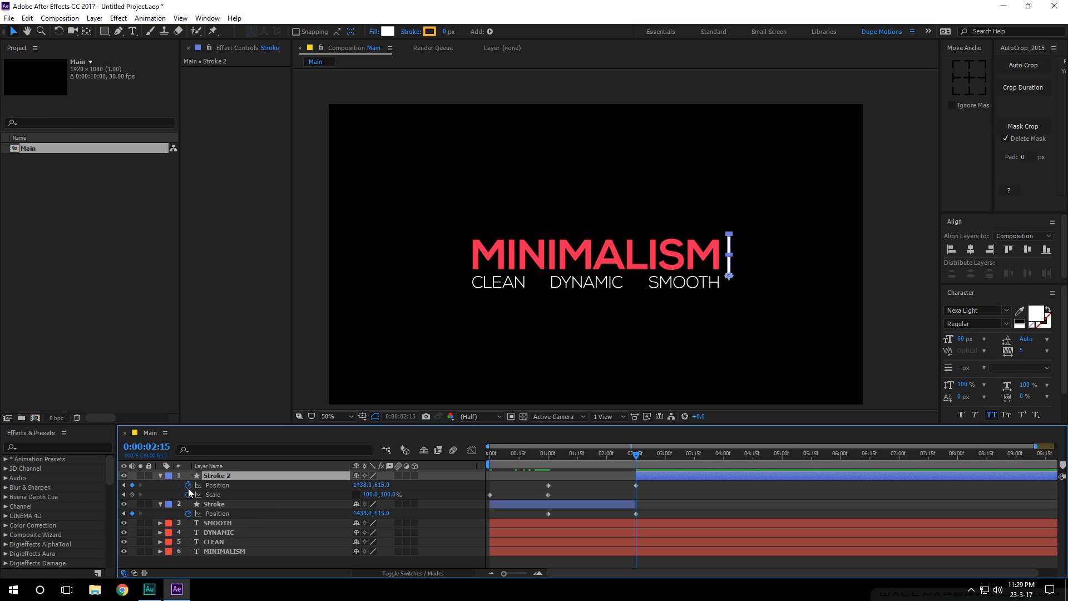
{"action": "left_click", "coordinate": [188, 485]}
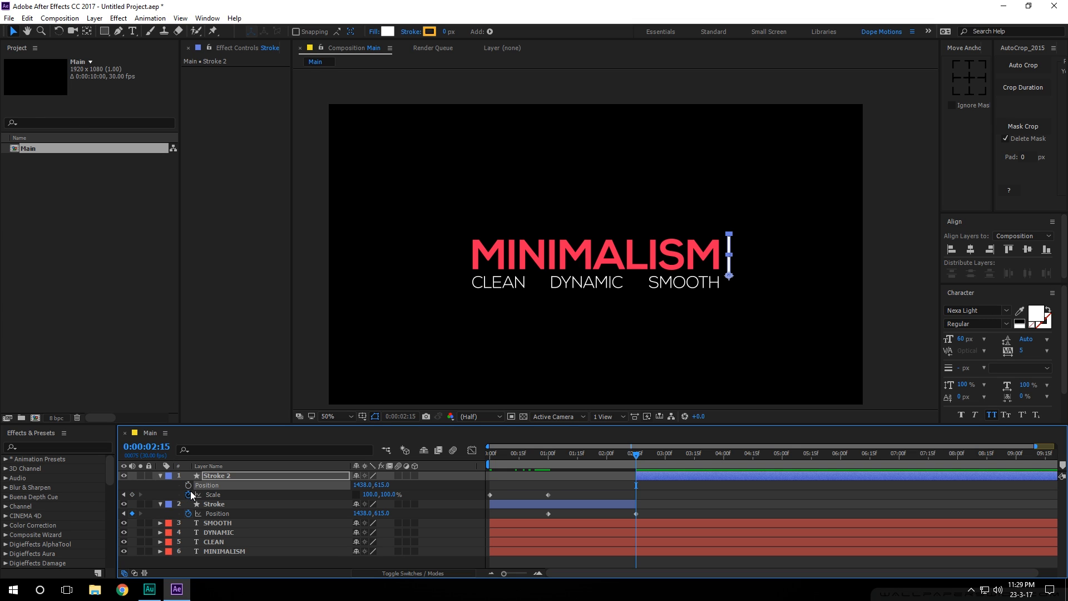
{"action": "left_click", "coordinate": [188, 495]}
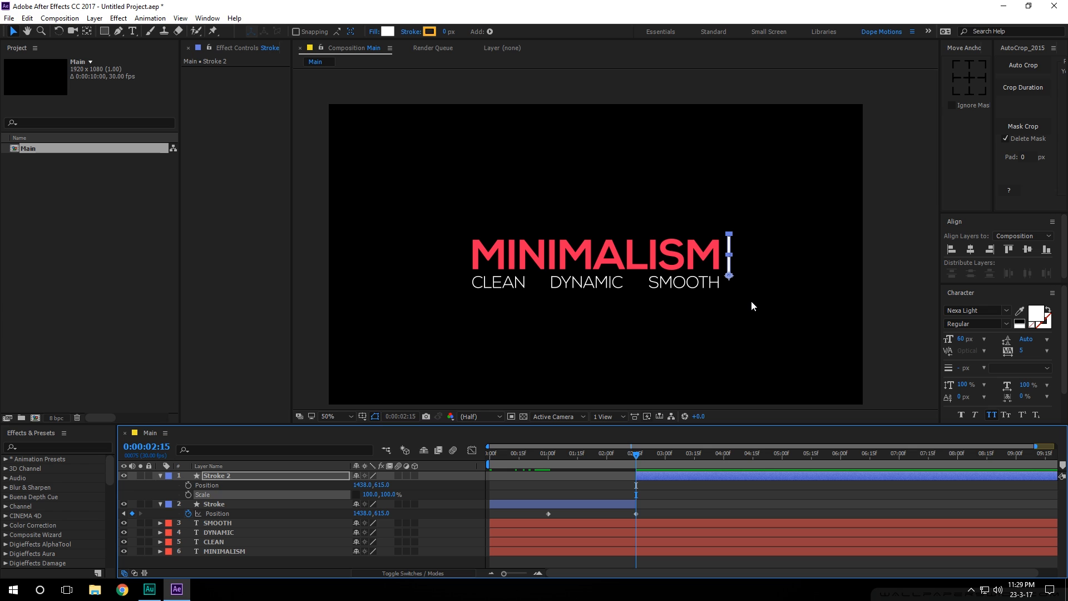
Step: Move the Stroke 2 layer's anchor point to its top centre and set a 100% Scale keyframe at 0:00:02:15
{"action": "scroll", "coordinate": [751, 301], "scroll_direction": "up", "scroll_amount": 1}
{"action": "left_click_drag", "start_coordinate": [796, 301], "coordinate": [571, 302]}
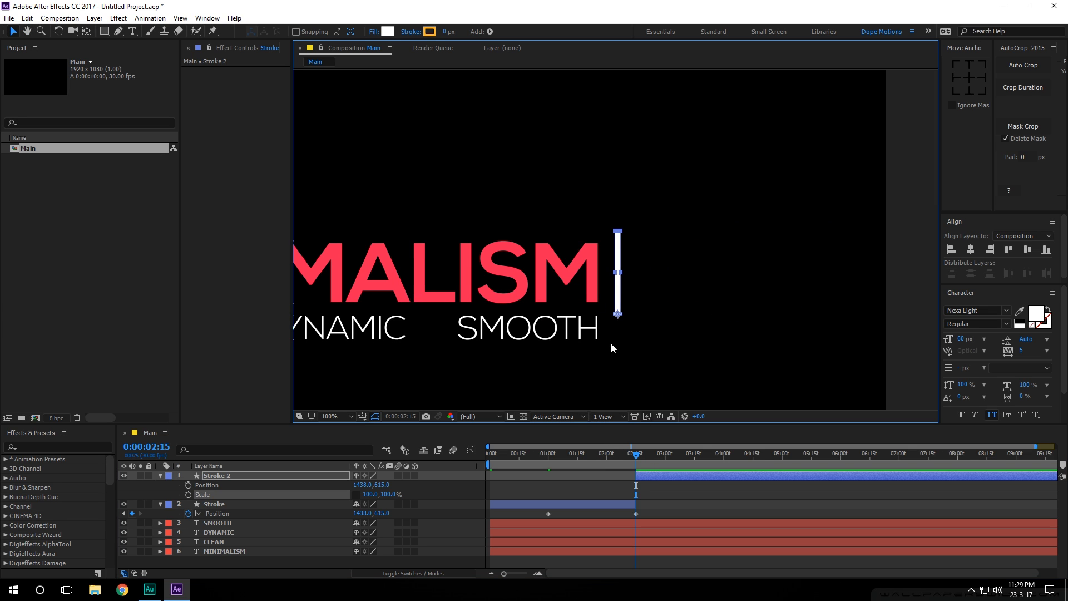
{"action": "left_click", "coordinate": [967, 63]}
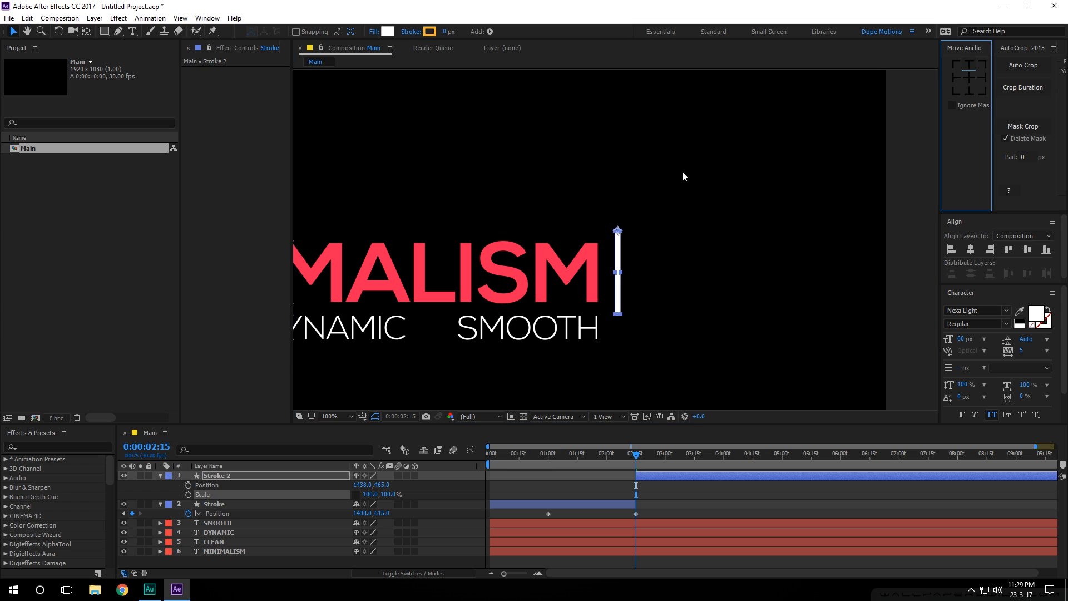
{"action": "left_click", "coordinate": [225, 476]}
{"action": "key", "text": "s"}
{"action": "key", "text": "s"}
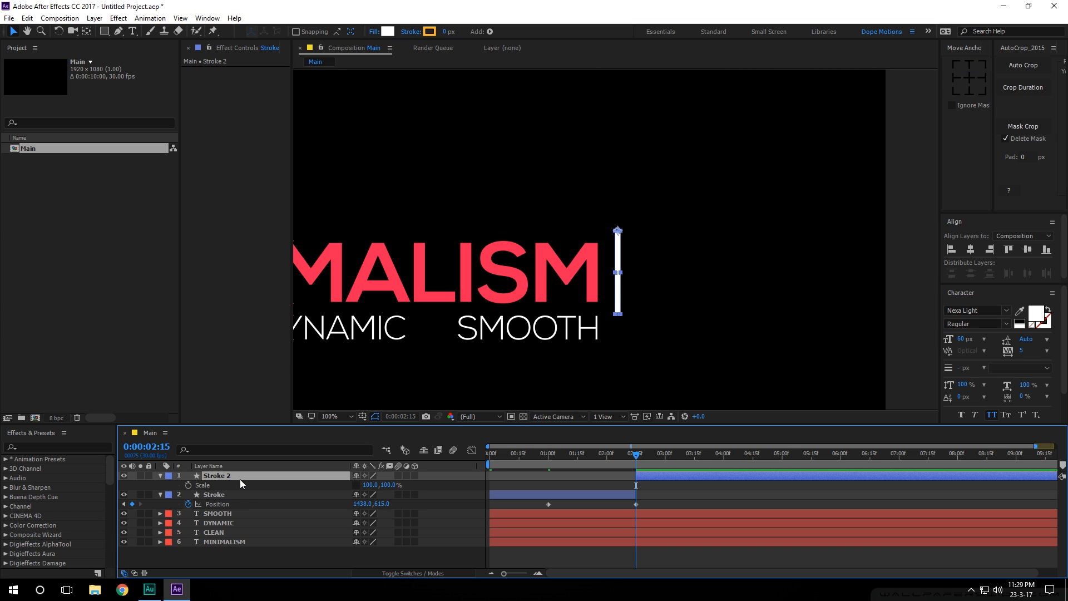
{"action": "left_click", "coordinate": [188, 485]}
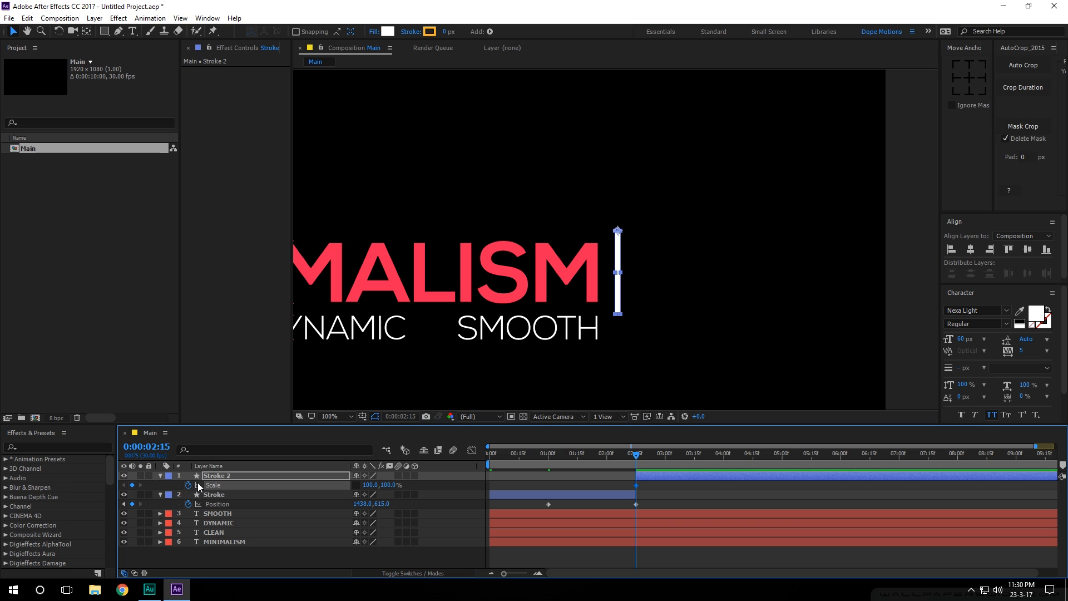
Step: Set the Stroke 2 layer's vertical scale to 0% at 0:00:03:15
{"action": "left_click_drag", "start_coordinate": [637, 455], "coordinate": [695, 455]}
{"action": "left_click_drag", "start_coordinate": [391, 486], "coordinate": [359, 485]}
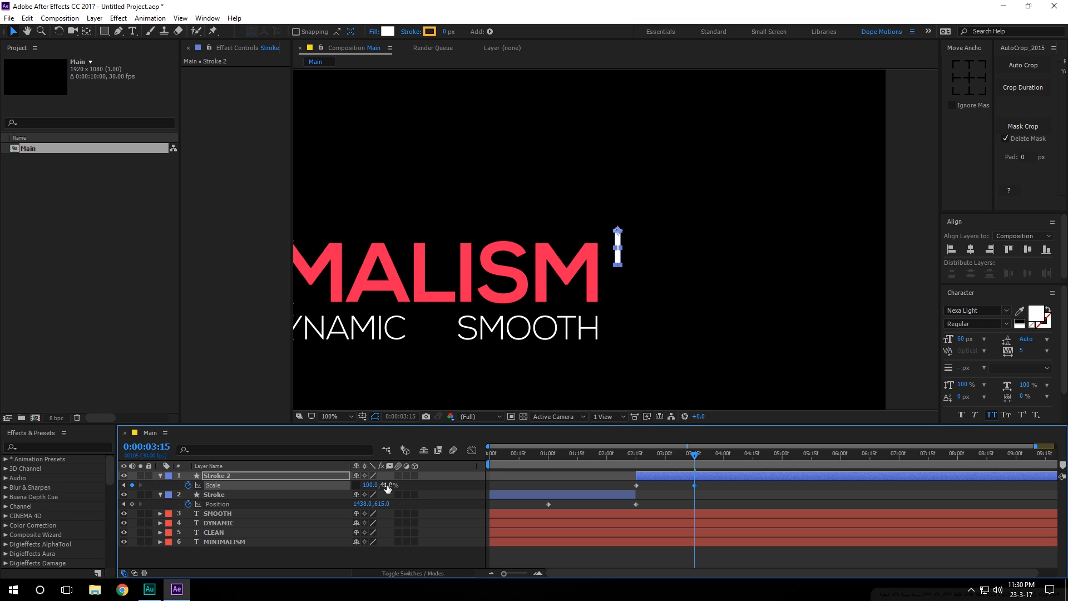
{"action": "left_click", "coordinate": [390, 485]}
{"action": "type", "text": "0"}
{"action": "left_click", "coordinate": [401, 546]}
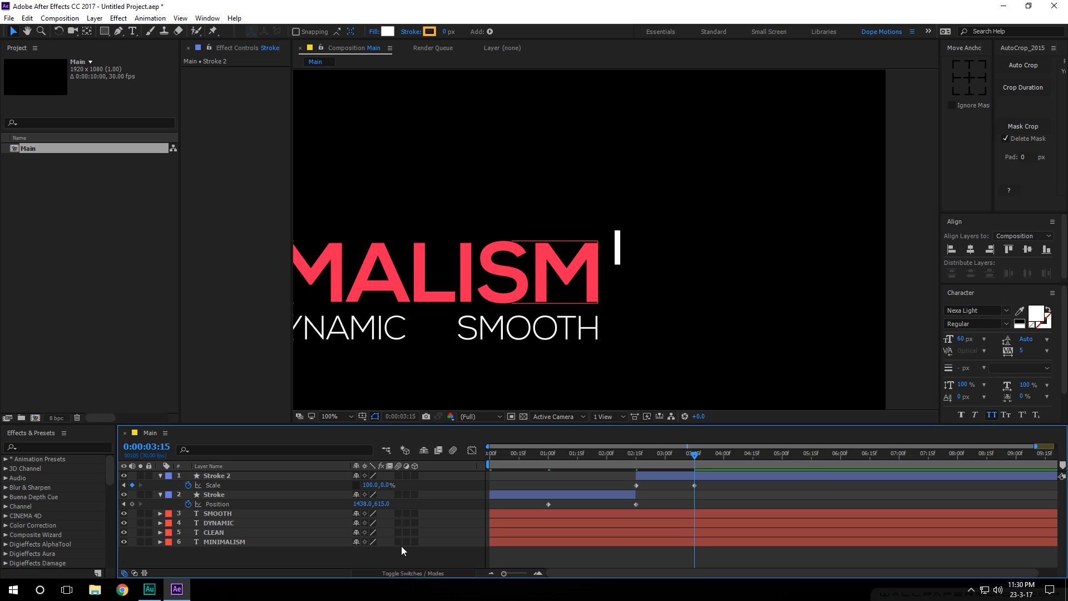
Step: Preview the bar's growth, slide and shrink animation from 0:00:00:00
{"action": "key", "text": "minus"}
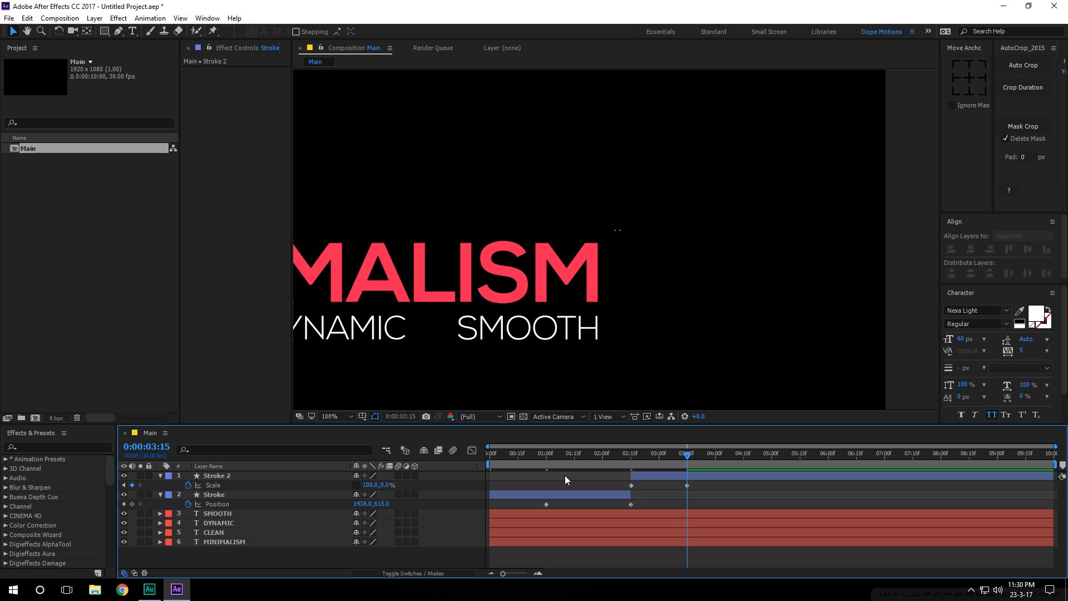
{"action": "left_click_drag", "start_coordinate": [520, 457], "coordinate": [476, 457]}
{"action": "scroll", "coordinate": [493, 351], "scroll_direction": "down", "scroll_amount": 1}
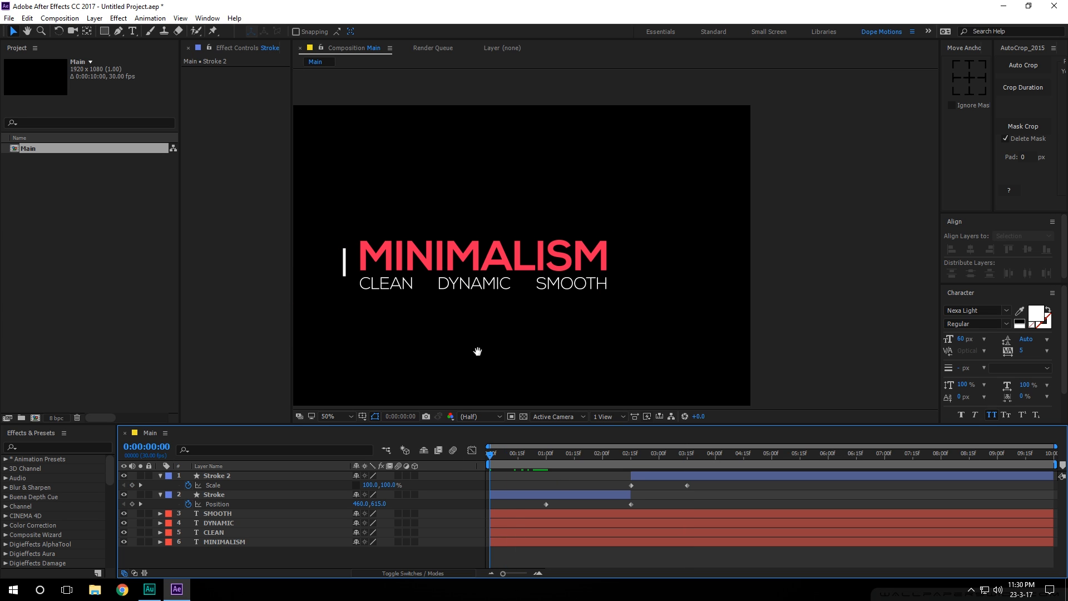
{"action": "scroll", "coordinate": [563, 342], "scroll_direction": "down", "scroll_amount": 1}
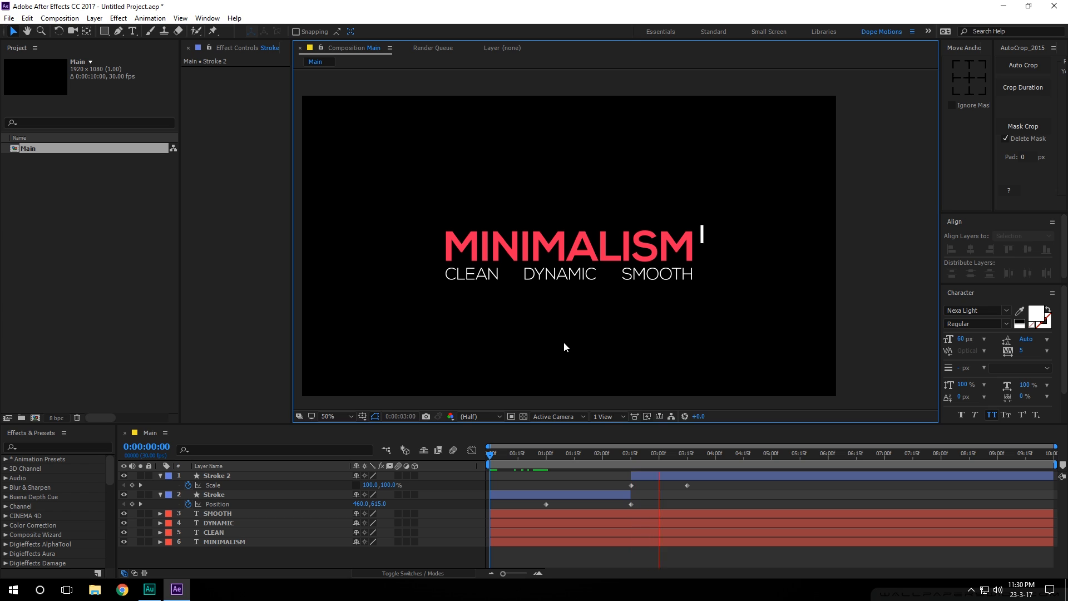
{"action": "left_click", "coordinate": [466, 452]}
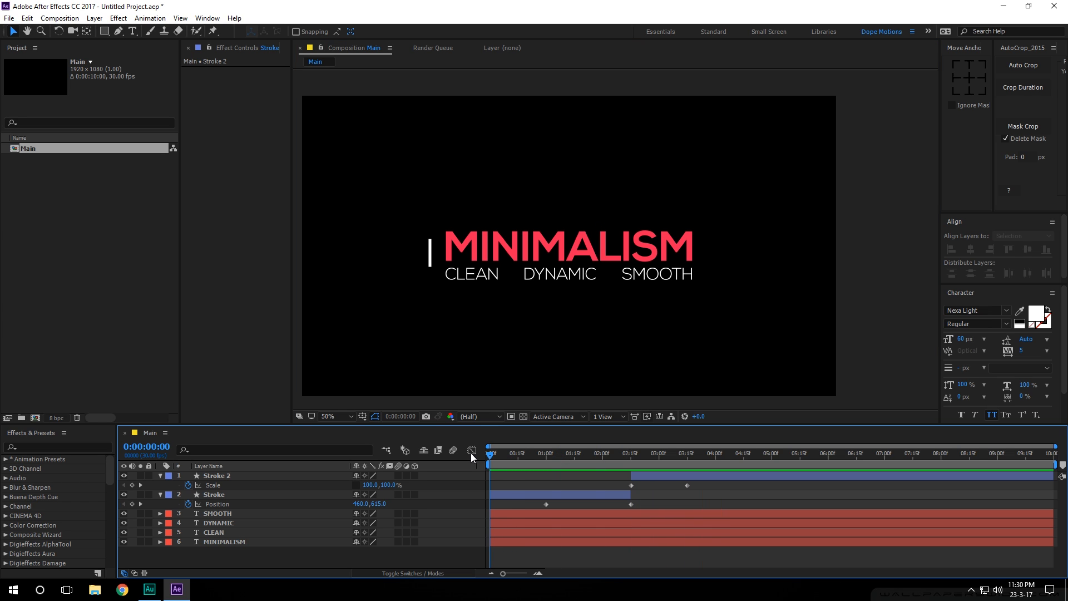
Step: Reveal all keyframes of the Stroke layer and apply Easy Ease to every keyframe on Stroke and Stroke 2
{"action": "mouse_move", "coordinate": [490, 453]}
{"action": "left_mouse_down"}
{"action": "mouse_move", "coordinate": [544, 454]}
{"action": "mouse_move", "coordinate": [533, 460]}
{"action": "left_mouse_up"}
{"action": "left_click", "coordinate": [523, 496]}
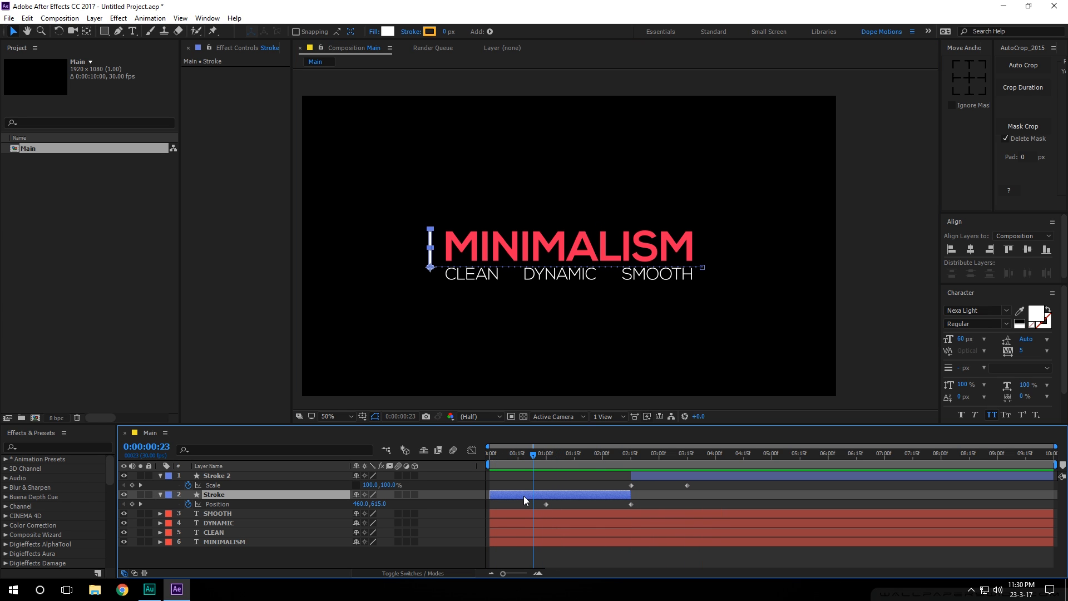
{"action": "key", "text": "u"}
{"action": "key", "text": "u"}
{"action": "key", "text": "u"}
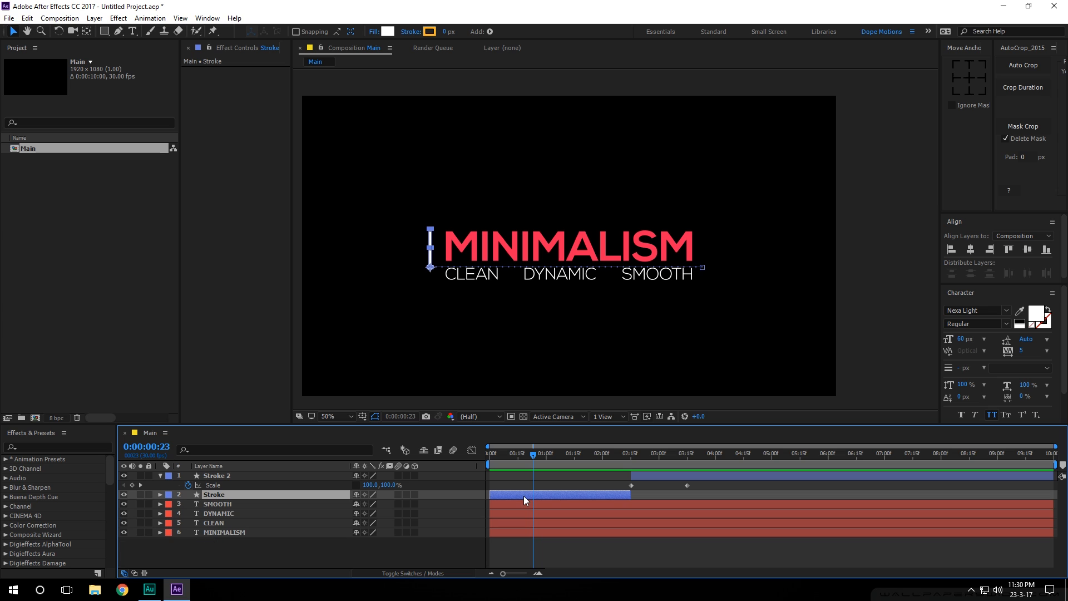
{"action": "key", "text": "u"}
{"action": "mouse_move", "coordinate": [533, 453]}
{"action": "left_mouse_down"}
{"action": "mouse_move", "coordinate": [730, 453]}
{"action": "mouse_move", "coordinate": [700, 453]}
{"action": "mouse_move", "coordinate": [722, 452]}
{"action": "mouse_move", "coordinate": [629, 509]}
{"action": "mouse_move", "coordinate": [483, 527]}
{"action": "left_mouse_up"}
{"action": "key", "text": "F9"}
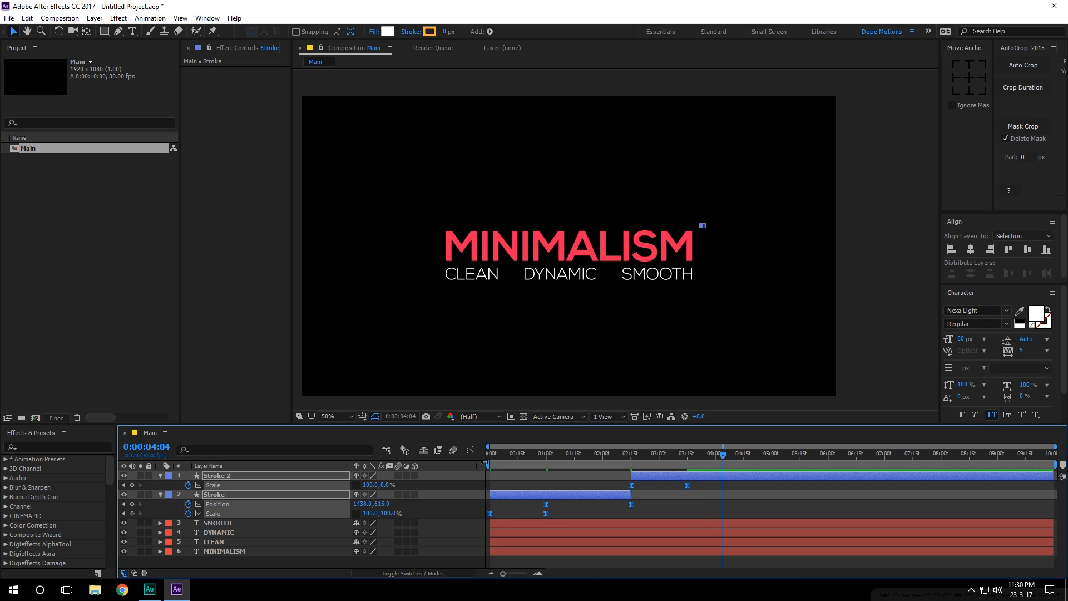
Step: Try to sharpen the easing around the Stroke layer's 0:00:01:00 keyframes in the speed graph, preview it, and undo the change
{"action": "left_click", "coordinate": [477, 450]}
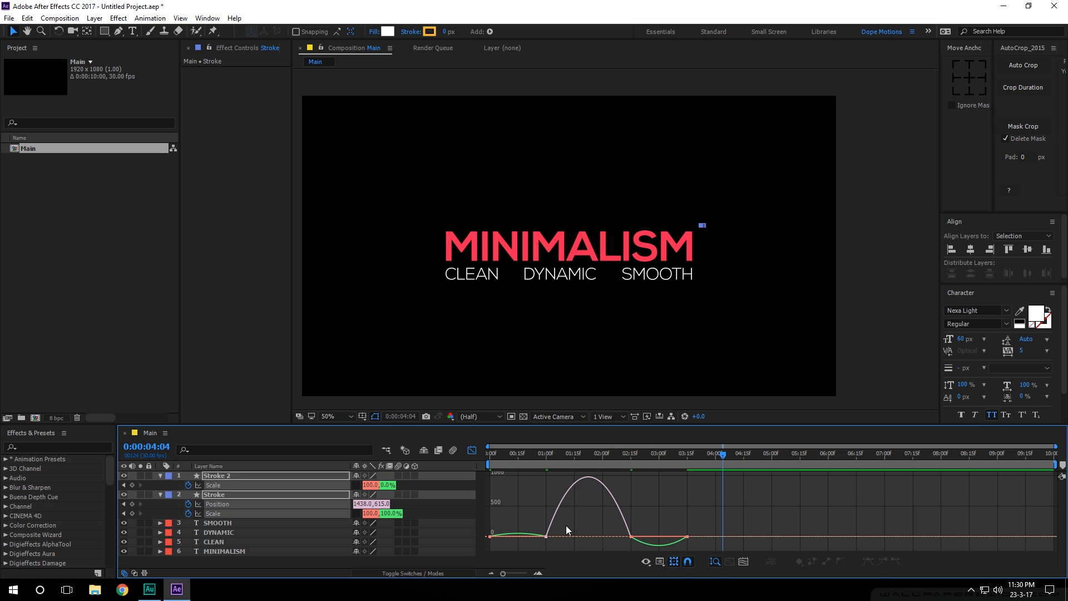
{"action": "left_click_drag", "start_coordinate": [559, 526], "coordinate": [507, 539]}
{"action": "left_click_drag", "start_coordinate": [495, 455], "coordinate": [472, 459]}
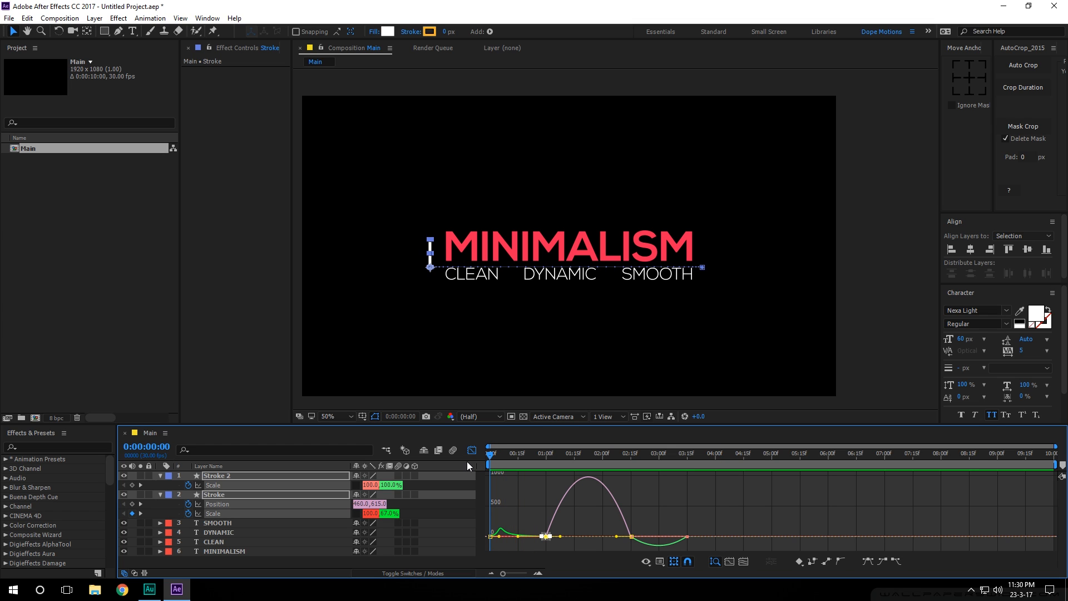
{"action": "key", "text": "space"}
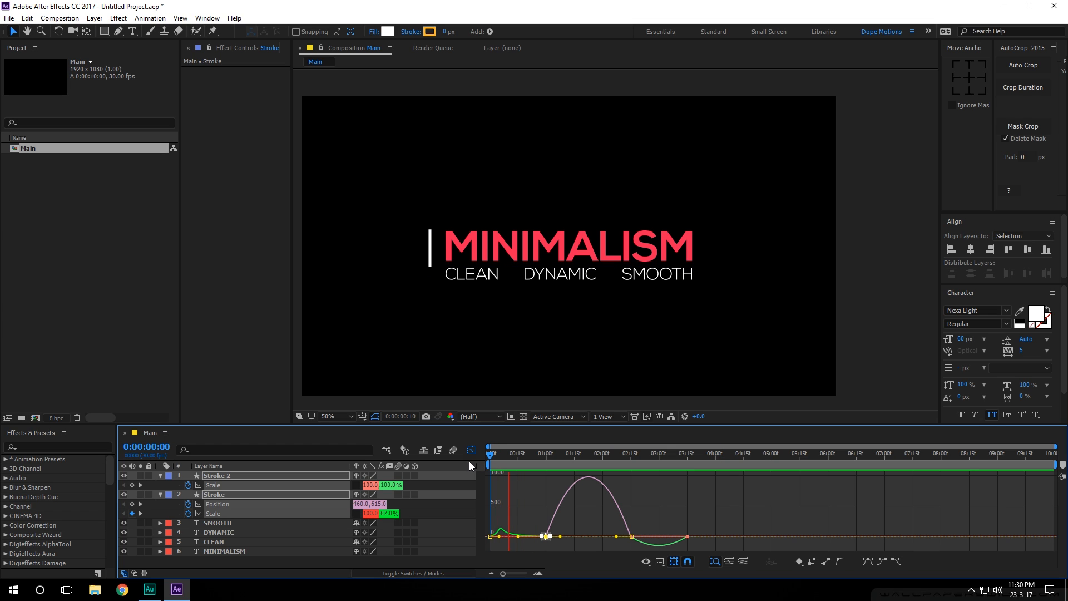
{"action": "key", "text": "space"}
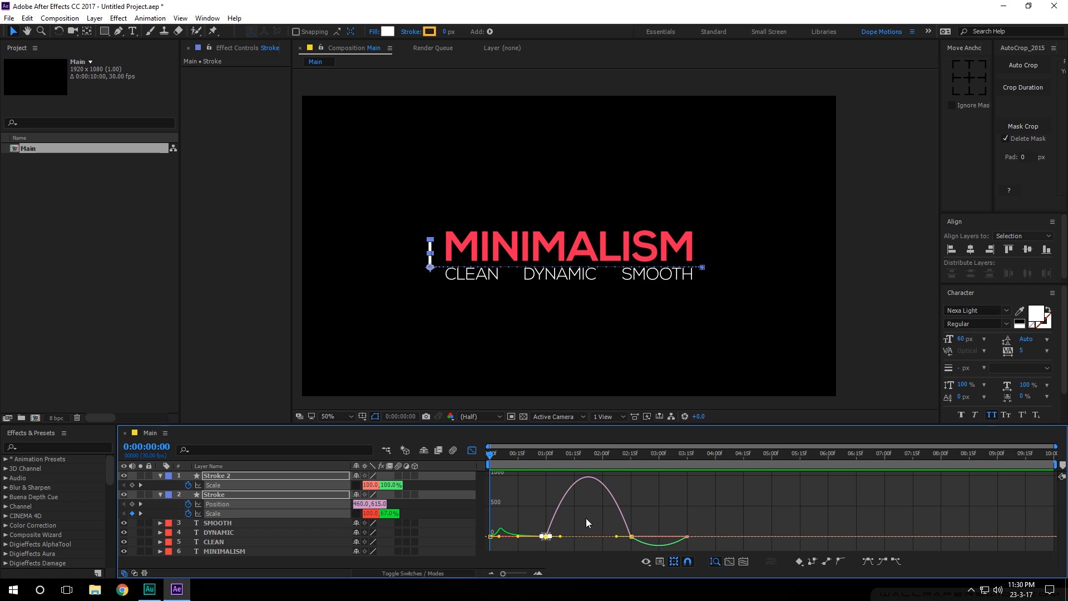
{"action": "key", "text": "ctrl+z"}
{"action": "left_click", "coordinate": [474, 449]}
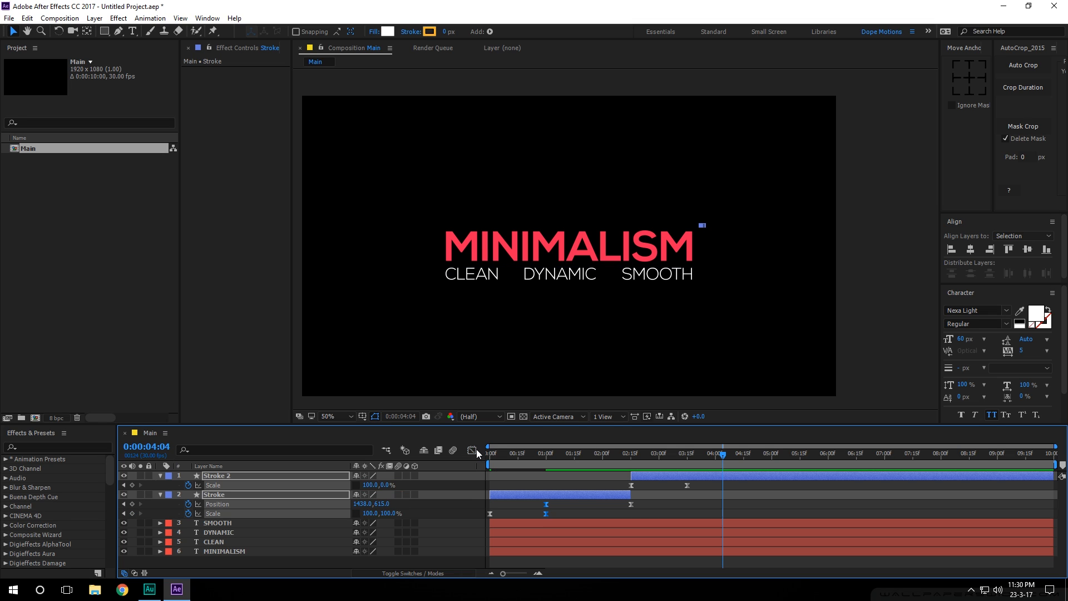
Step: Reshape the Stroke layer's Scale speed curve to peak just after 0:00:00:00 and ease out gradually to 0:00:01:00, and preview it
{"action": "left_click", "coordinate": [538, 503]}
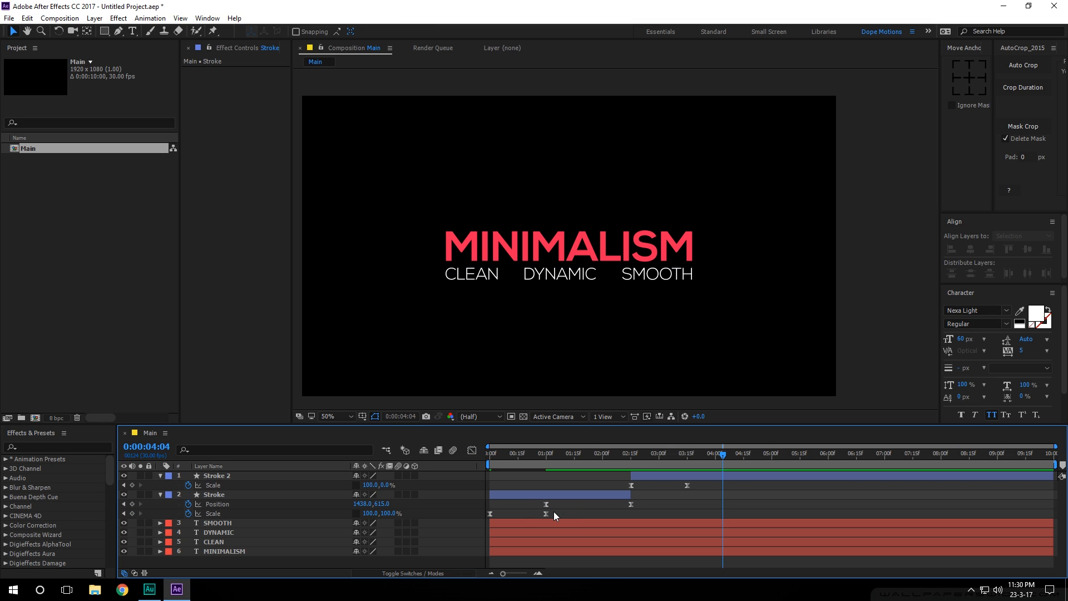
{"action": "left_click", "coordinate": [215, 513]}
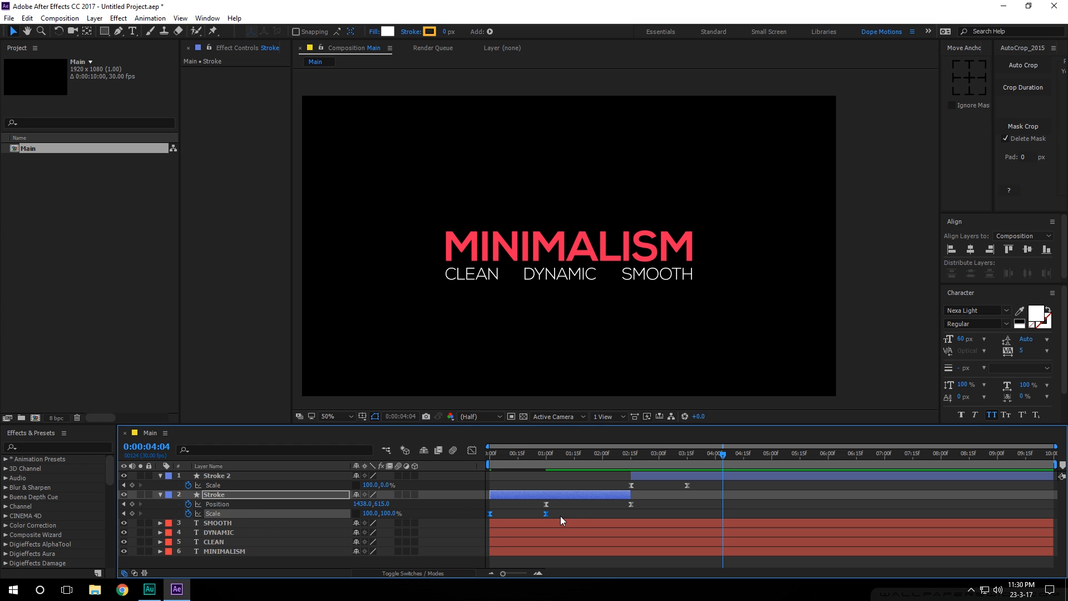
{"action": "left_click", "coordinate": [473, 451]}
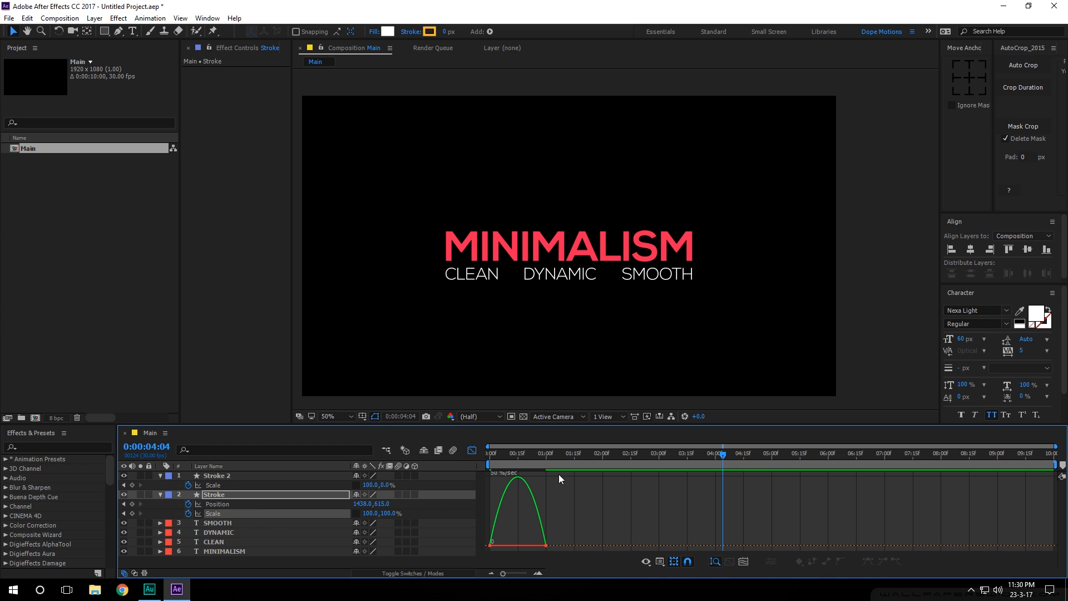
{"action": "left_click_drag", "start_coordinate": [564, 528], "coordinate": [502, 547]}
{"action": "left_click_drag", "start_coordinate": [499, 449], "coordinate": [450, 463]}
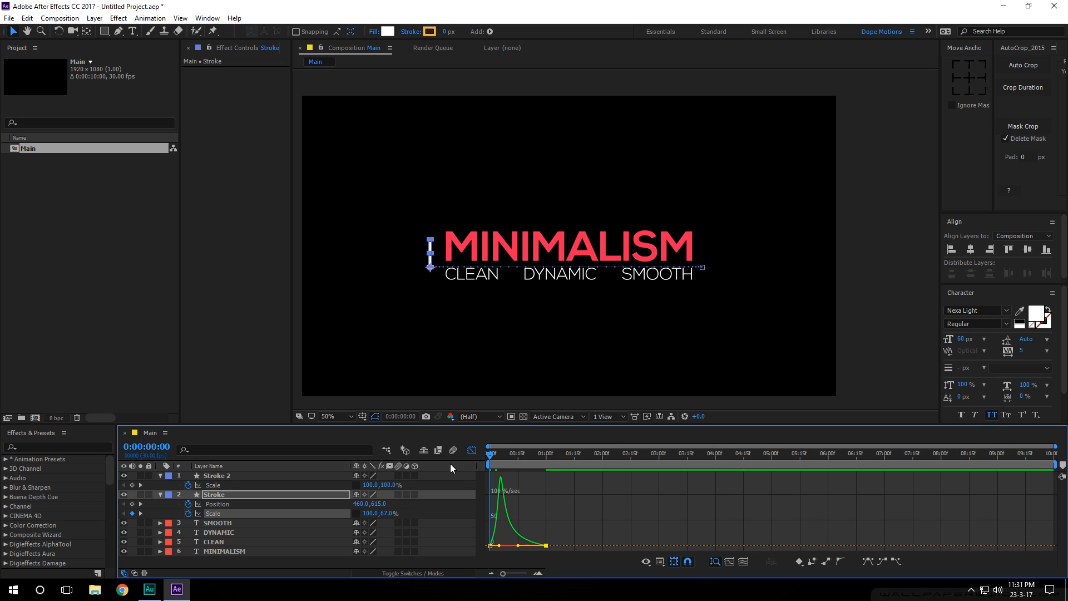
{"action": "key", "text": "space"}
{"action": "key", "text": "space"}
Step: Set the Stroke layer's vertical scale to 0% at 0:00:00:00 and play the animation
{"action": "left_click", "coordinate": [470, 449]}
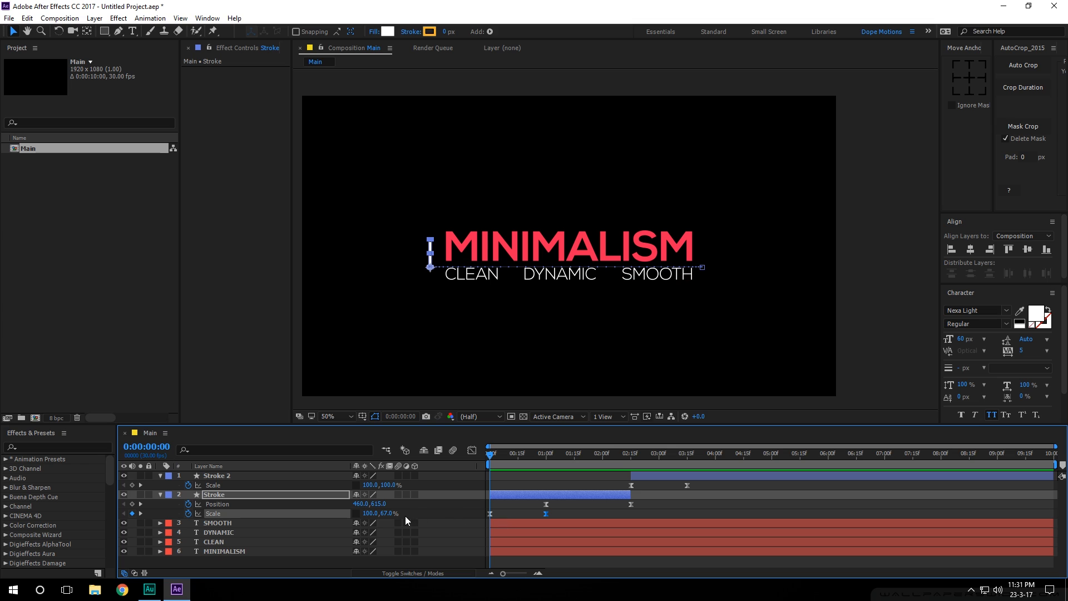
{"action": "left_click", "coordinate": [389, 514]}
{"action": "left_click", "coordinate": [445, 513]}
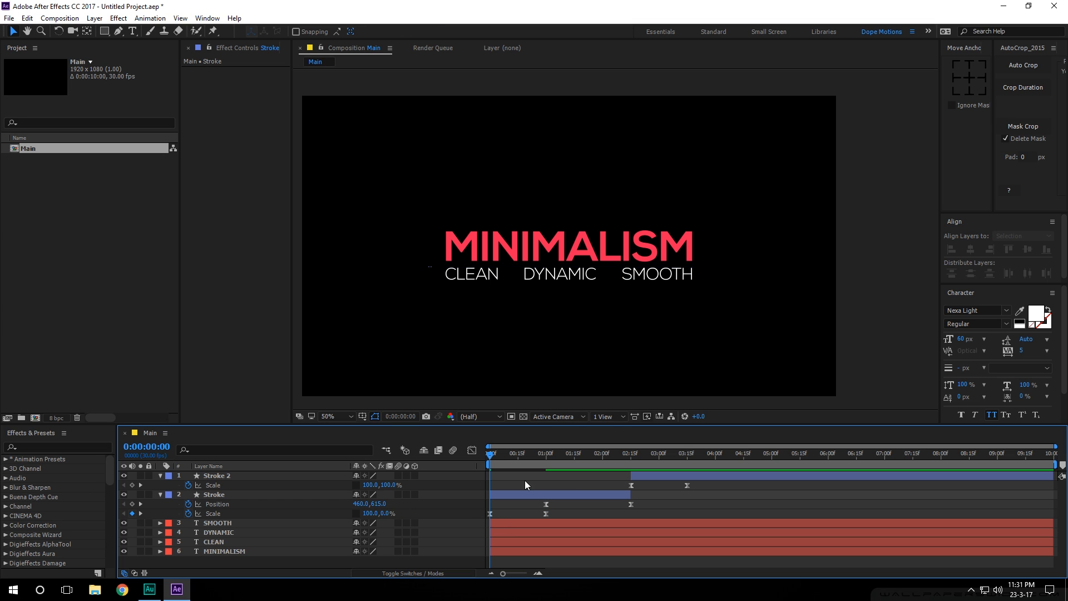
{"action": "key", "text": "space"}
{"action": "left_click", "coordinate": [491, 456]}
Step: Reshape the Stroke layer's Position speed curve into a narrow central peak with long eases on both keyframes, and preview the slide
{"action": "mouse_move", "coordinate": [502, 455]}
{"action": "left_mouse_down"}
{"action": "mouse_move", "coordinate": [459, 456]}
{"action": "mouse_move", "coordinate": [601, 457]}
{"action": "left_mouse_up"}
{"action": "left_click_drag", "start_coordinate": [632, 506], "coordinate": [542, 508]}
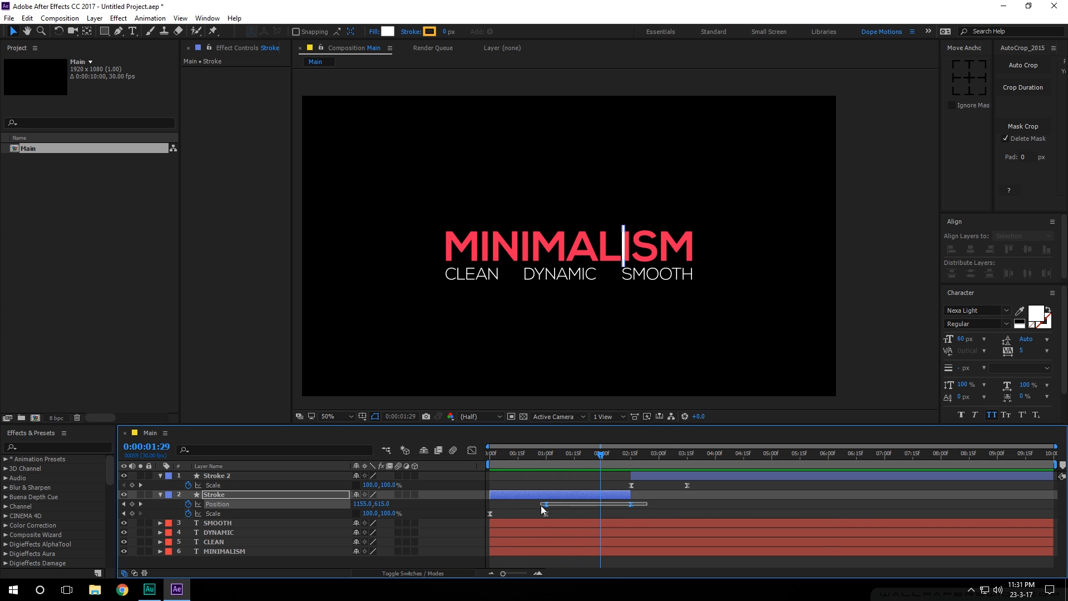
{"action": "left_click", "coordinate": [475, 451]}
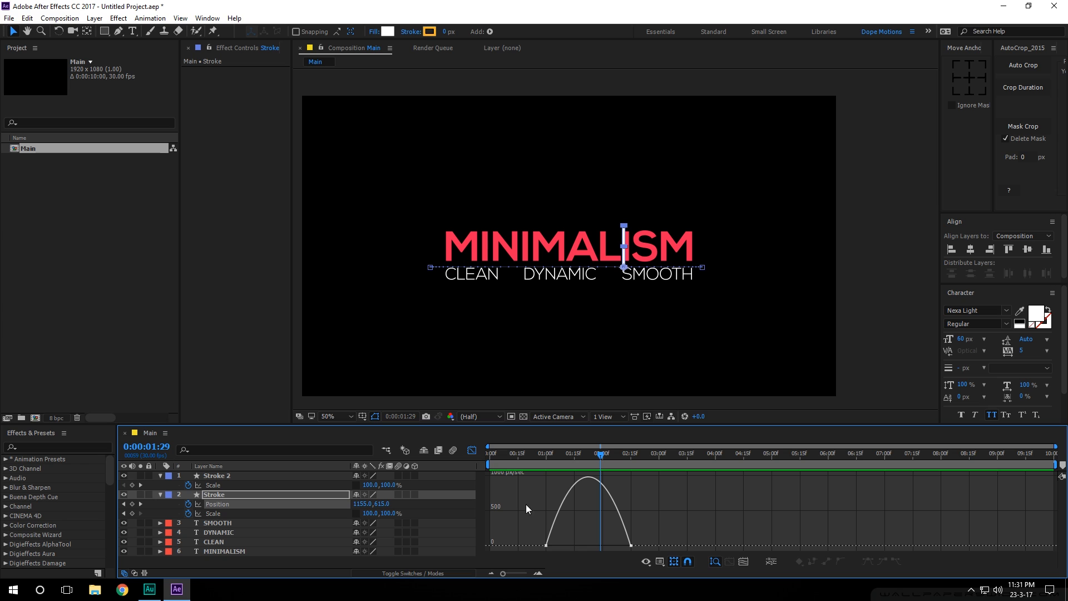
{"action": "left_click_drag", "start_coordinate": [559, 546], "coordinate": [599, 546]}
{"action": "left_click", "coordinate": [528, 455]}
{"action": "key", "text": "space"}
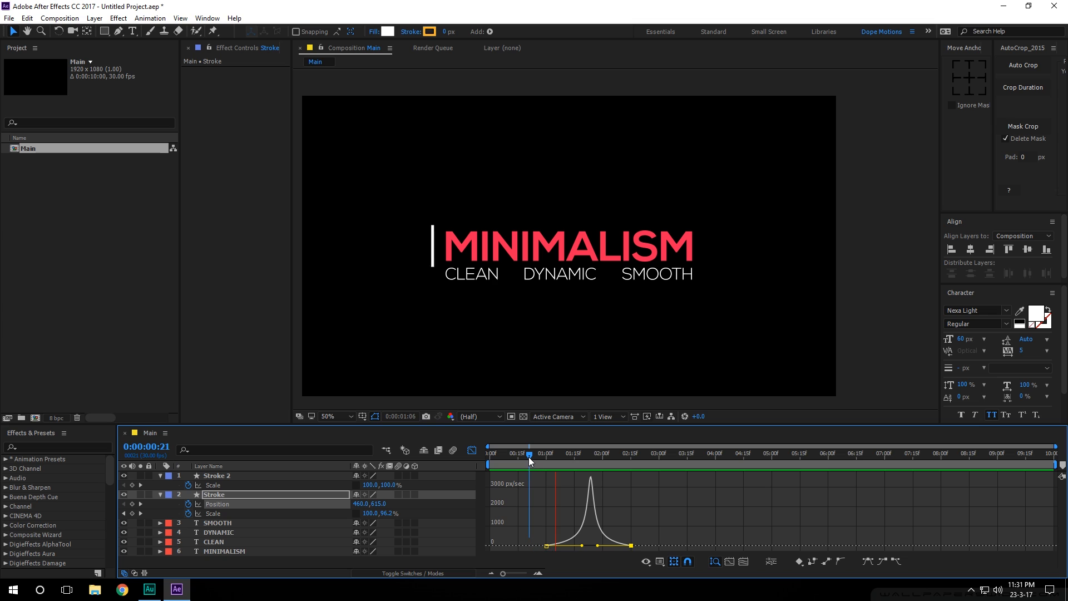
Step: Reshape Stroke 2's Scale speed curve so the shrink starts slowly and peaks just before 0:00:03:15, and preview it
{"action": "mouse_move", "coordinate": [618, 457]}
{"action": "left_mouse_down"}
{"action": "mouse_move", "coordinate": [559, 459]}
{"action": "mouse_move", "coordinate": [627, 464]}
{"action": "mouse_move", "coordinate": [625, 481]}
{"action": "mouse_move", "coordinate": [705, 488]}
{"action": "left_mouse_up"}
{"action": "left_click", "coordinate": [471, 450]}
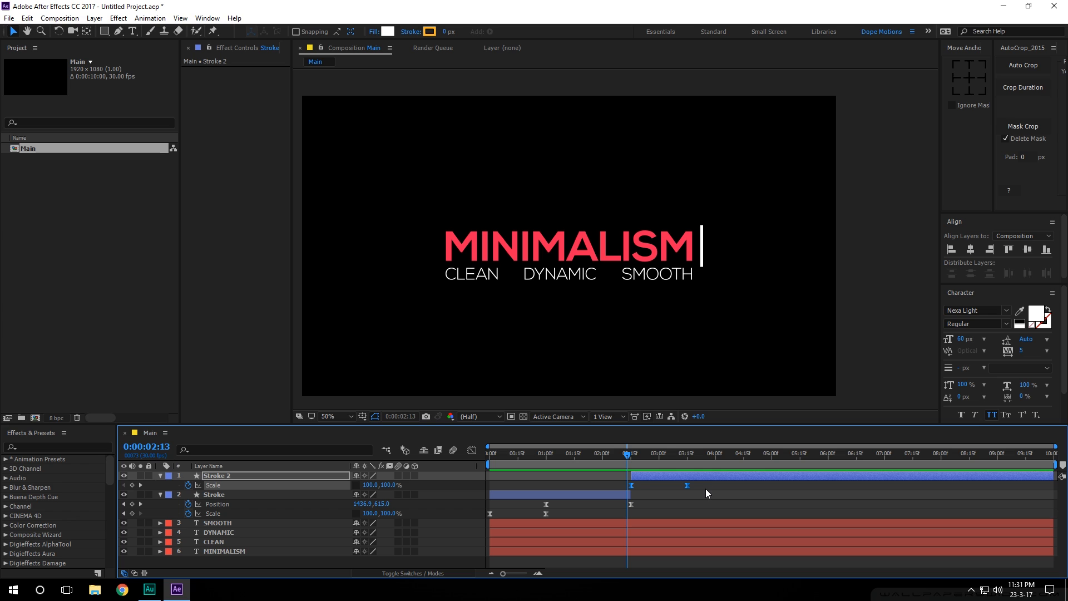
{"action": "left_click", "coordinate": [476, 450]}
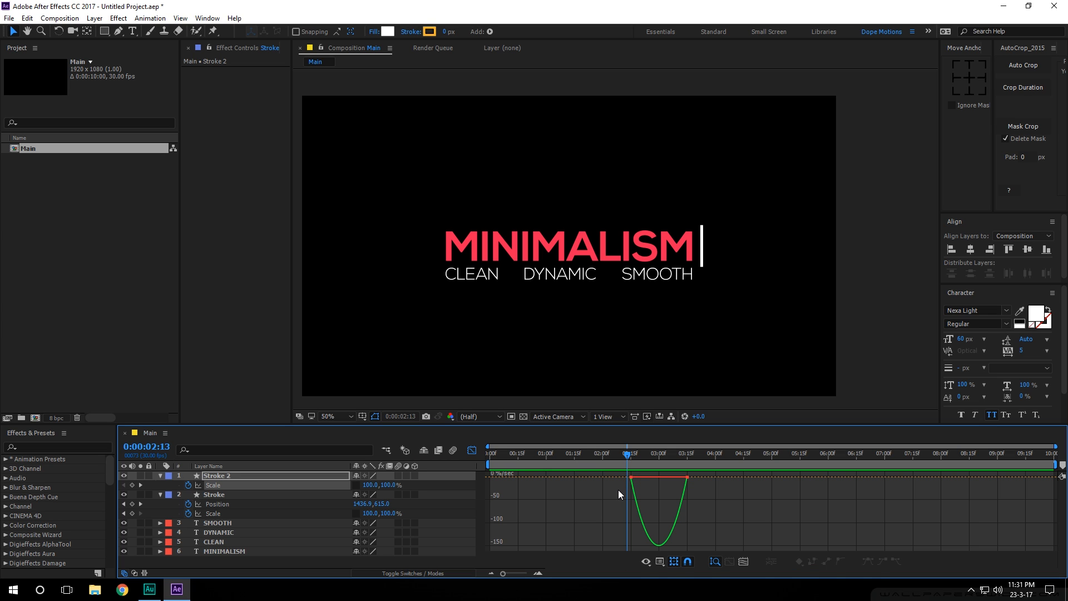
{"action": "left_click_drag", "start_coordinate": [618, 490], "coordinate": [662, 476]}
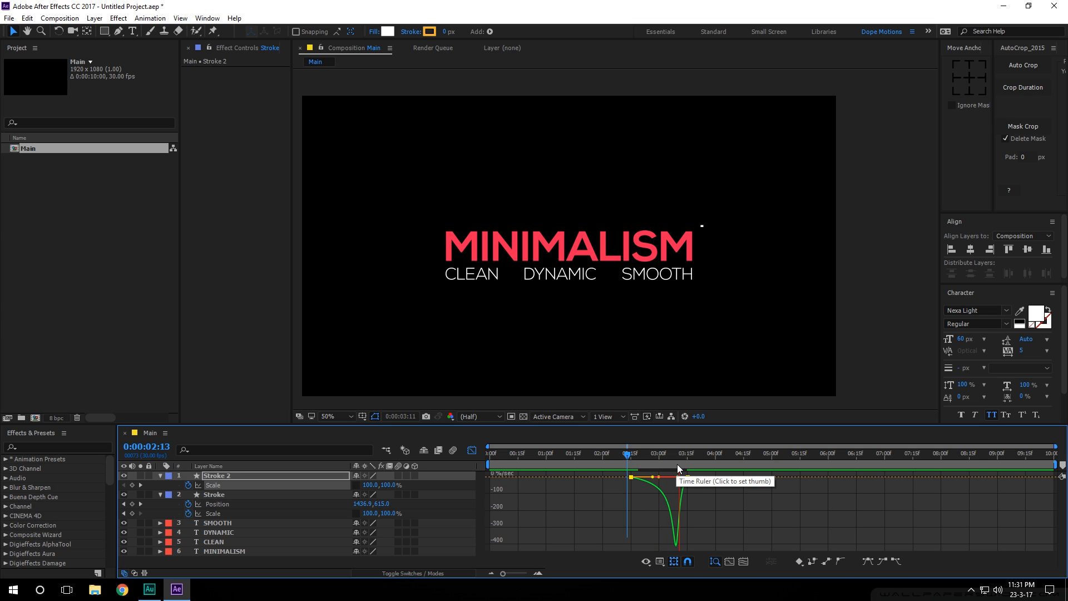
{"action": "key", "text": "Page_Up"}
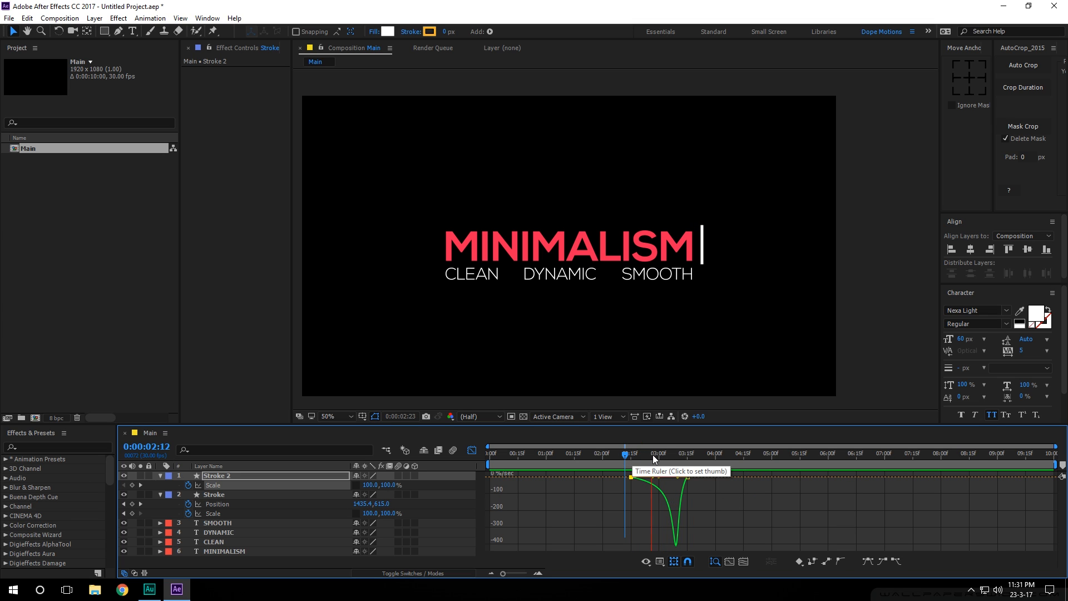
{"action": "key", "text": "Page_Down"}
{"action": "key", "text": "shift+F3"}
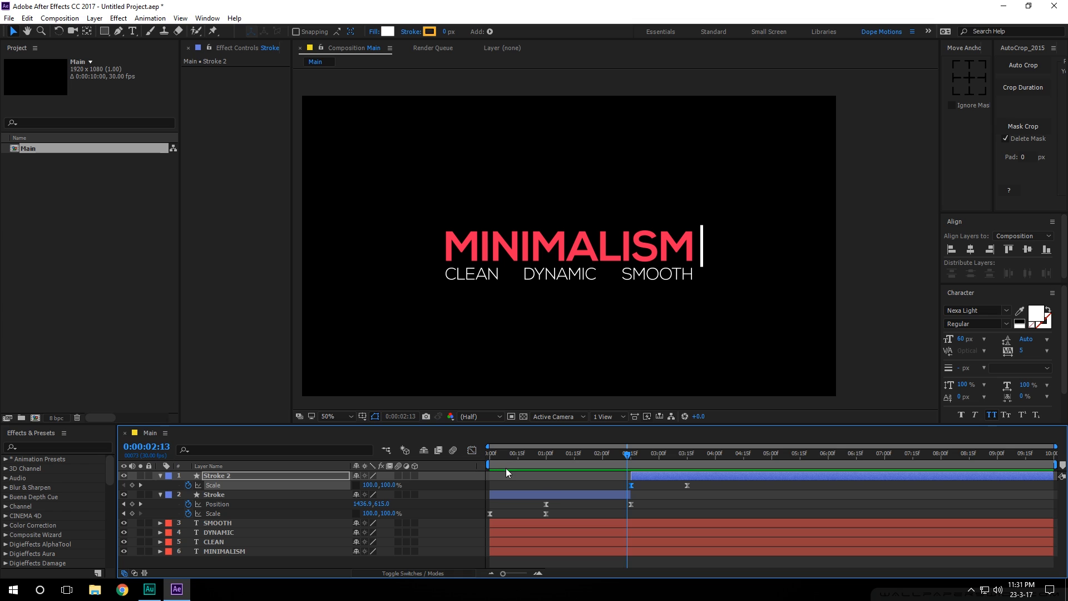
Step: Play the bar animation from 0:00:00:00, and collapse the properties of all layers
{"action": "left_click_drag", "start_coordinate": [535, 458], "coordinate": [455, 459]}
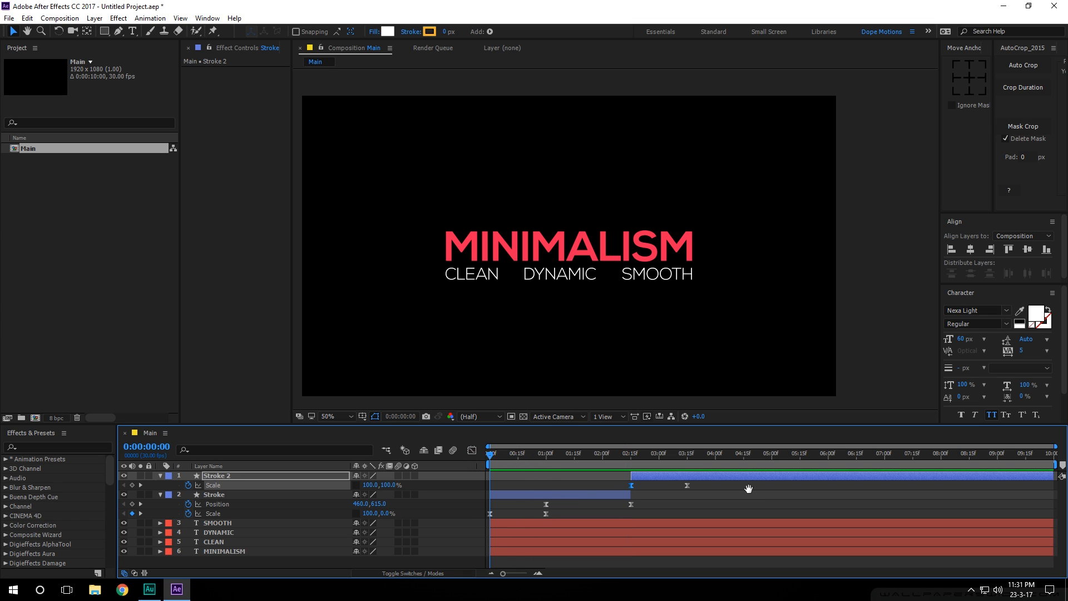
{"action": "key", "text": "space"}
{"action": "left_click", "coordinate": [694, 457]}
{"action": "key", "text": "ctrl+a"}
{"action": "key", "text": "u"}
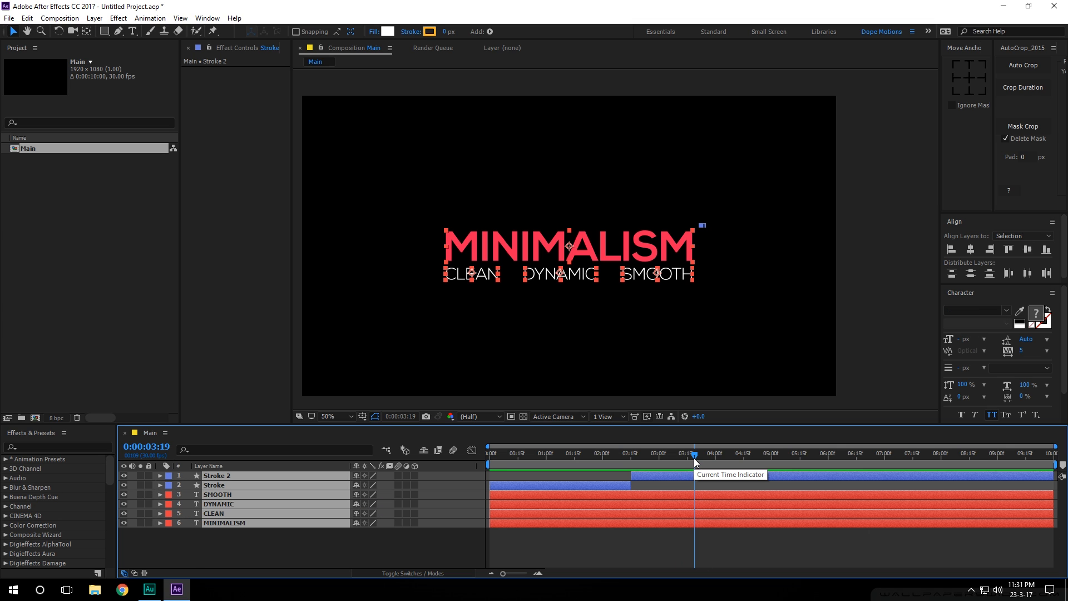
{"action": "left_click", "coordinate": [559, 529]}
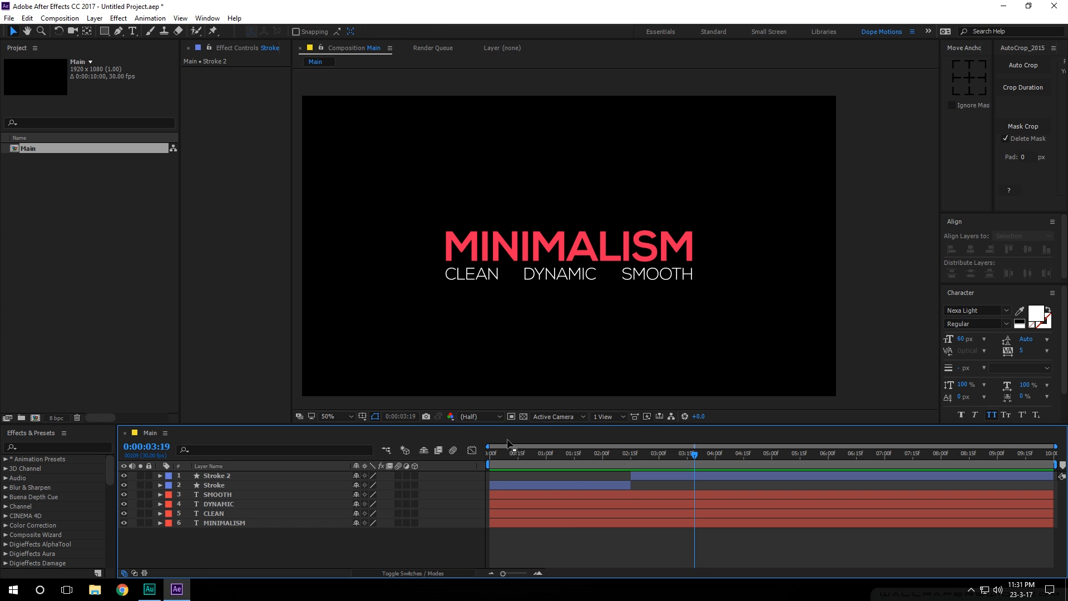
Step: At 0:00:00:21, draw a white rectangle covering the MINIMALISM text and centre it horizontally in the composition
{"action": "left_click", "coordinate": [513, 453]}
{"action": "left_click_drag", "start_coordinate": [513, 453], "coordinate": [528, 451]}
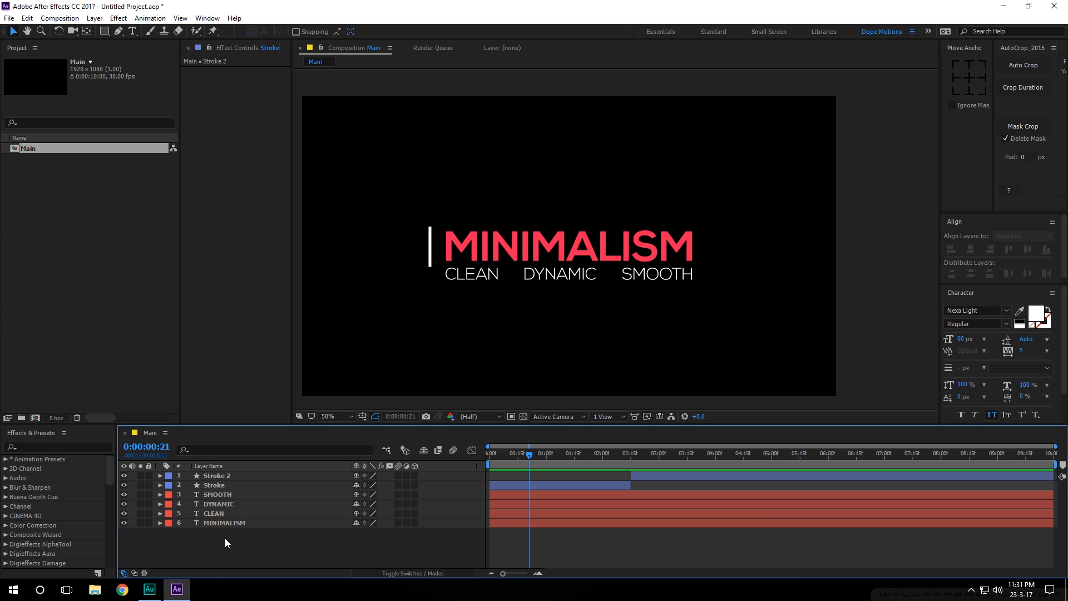
{"action": "left_click", "coordinate": [107, 32]}
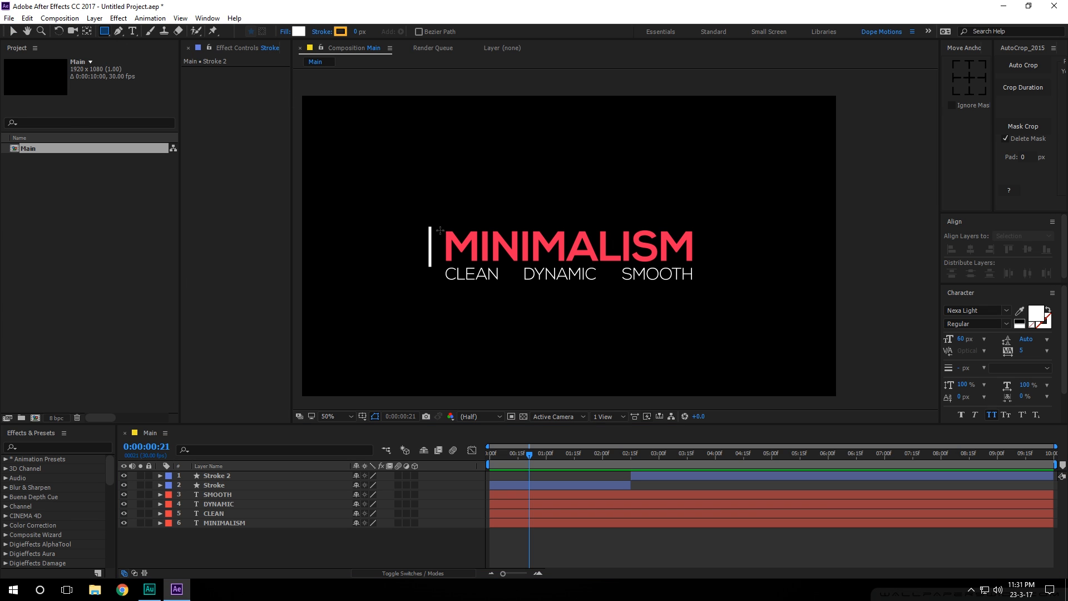
{"action": "left_click_drag", "start_coordinate": [439, 224], "coordinate": [702, 265]}
{"action": "key", "text": "v"}
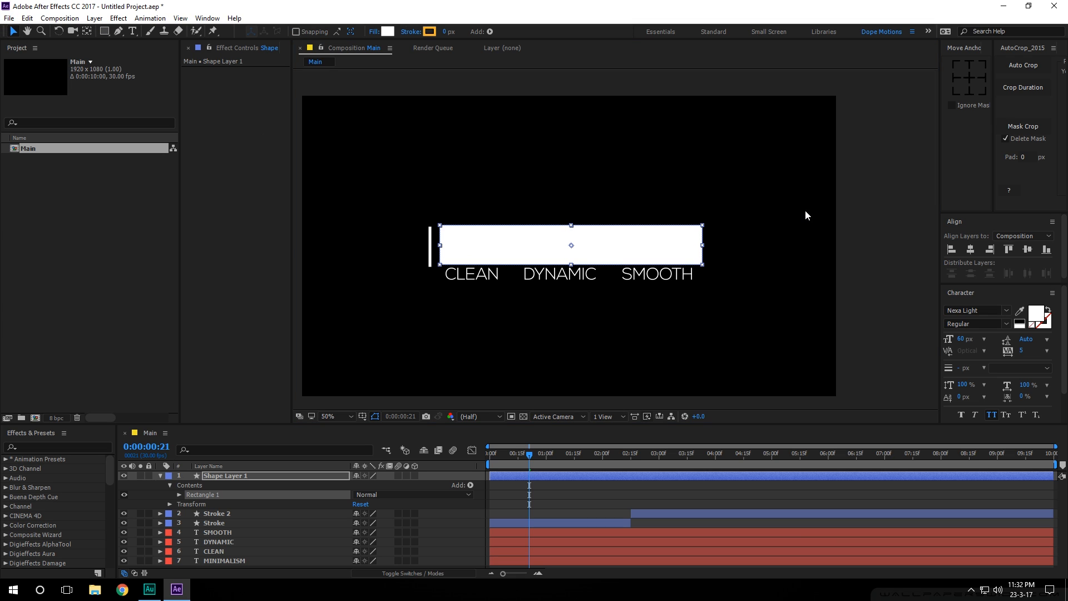
{"action": "left_click", "coordinate": [970, 249]}
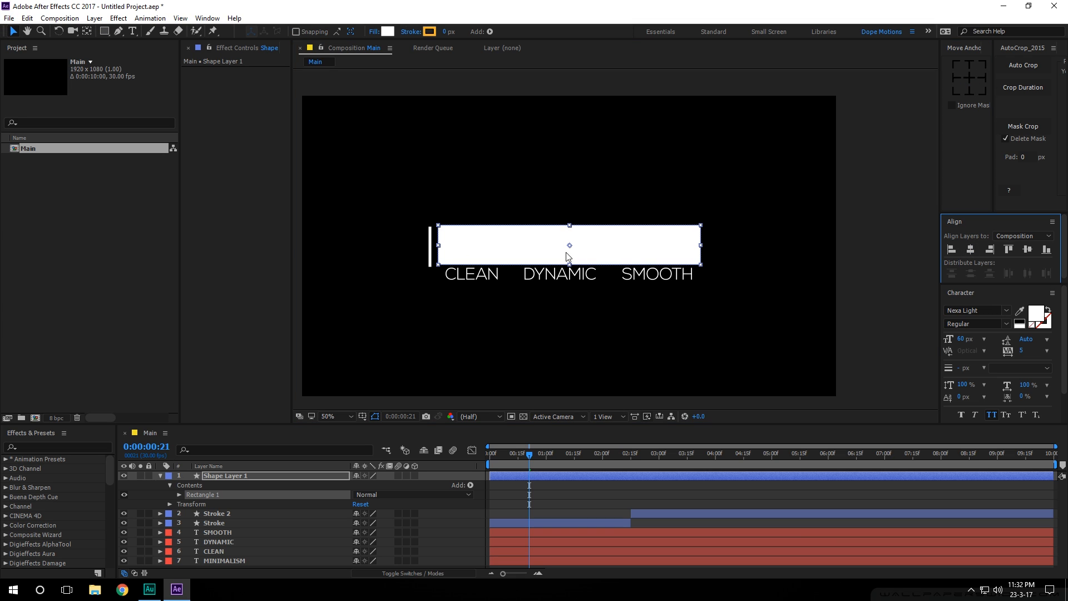
Step: Collapse the new shape layer and rename it Matte_01
{"action": "left_click", "coordinate": [161, 476]}
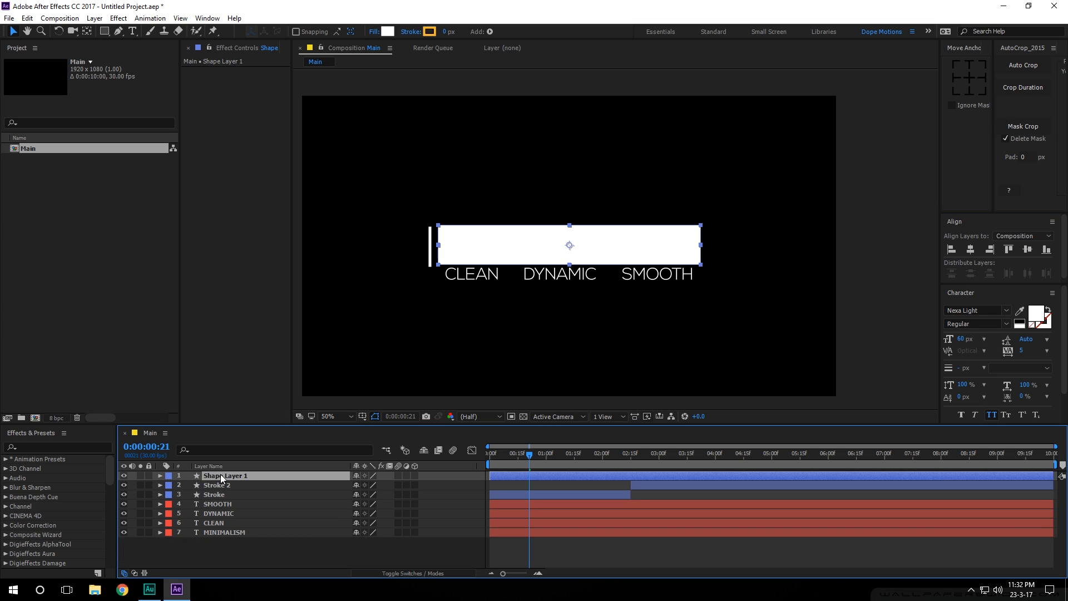
{"action": "key", "text": "Return"}
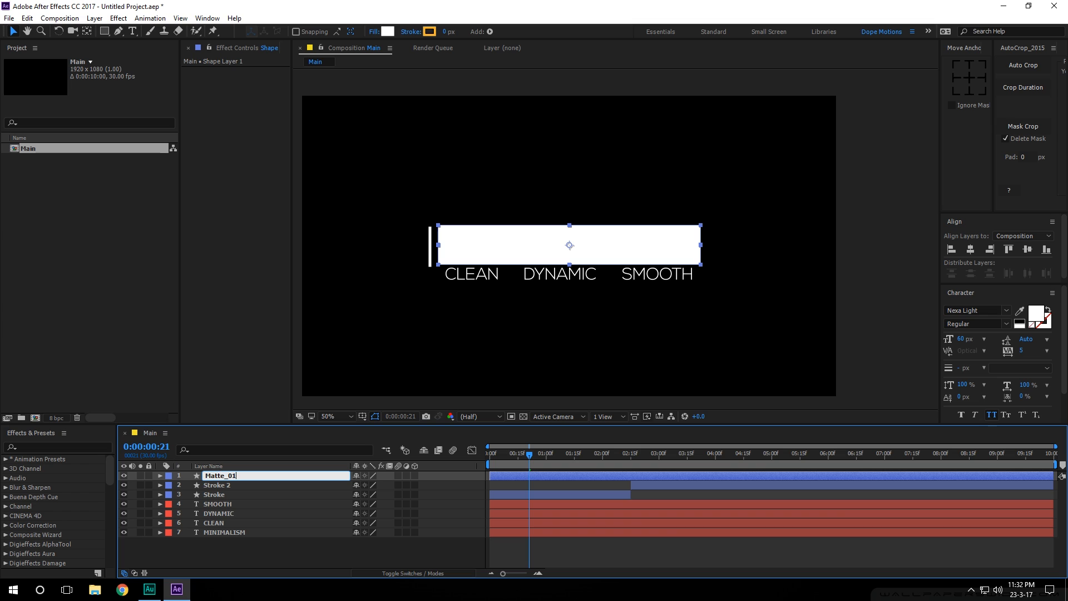
{"action": "left_click", "coordinate": [262, 543]}
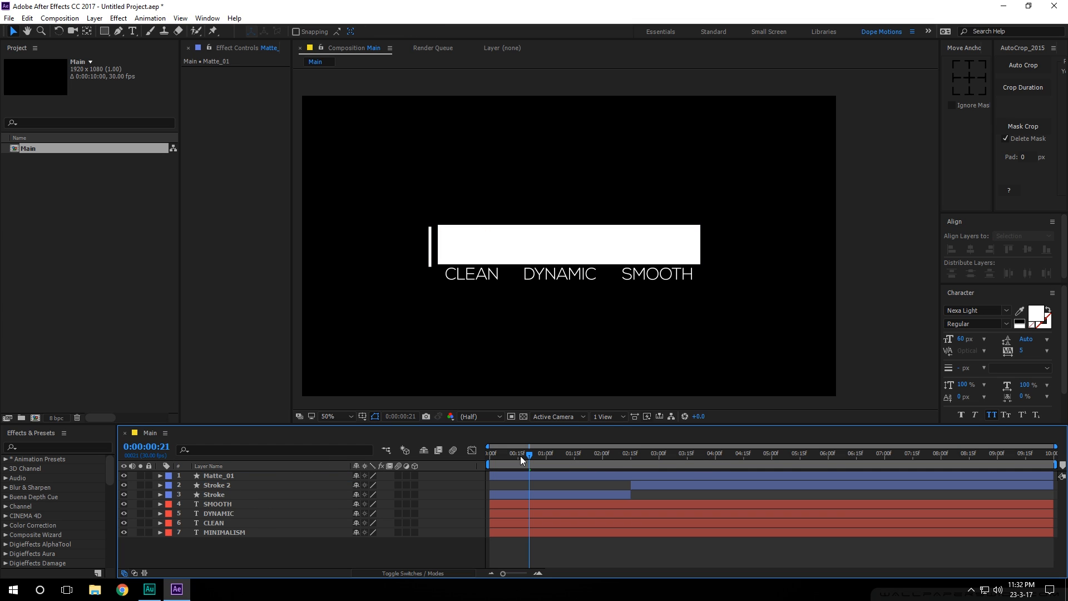
Step: At 0:00:00:27, move Matte_01 left of the MINIMALISM text so its right edge meets the bar, and nudge it down to match the bar's height
{"action": "mouse_move", "coordinate": [520, 455]}
{"action": "left_mouse_down"}
{"action": "mouse_move", "coordinate": [474, 457]}
{"action": "mouse_move", "coordinate": [559, 457]}
{"action": "mouse_move", "coordinate": [540, 453]}
{"action": "left_mouse_up"}
{"action": "left_click", "coordinate": [551, 251]}
{"action": "left_click_drag", "start_coordinate": [567, 245], "coordinate": [470, 272]}
{"action": "scroll", "coordinate": [356, 253], "scroll_direction": "up", "scroll_amount": 1}
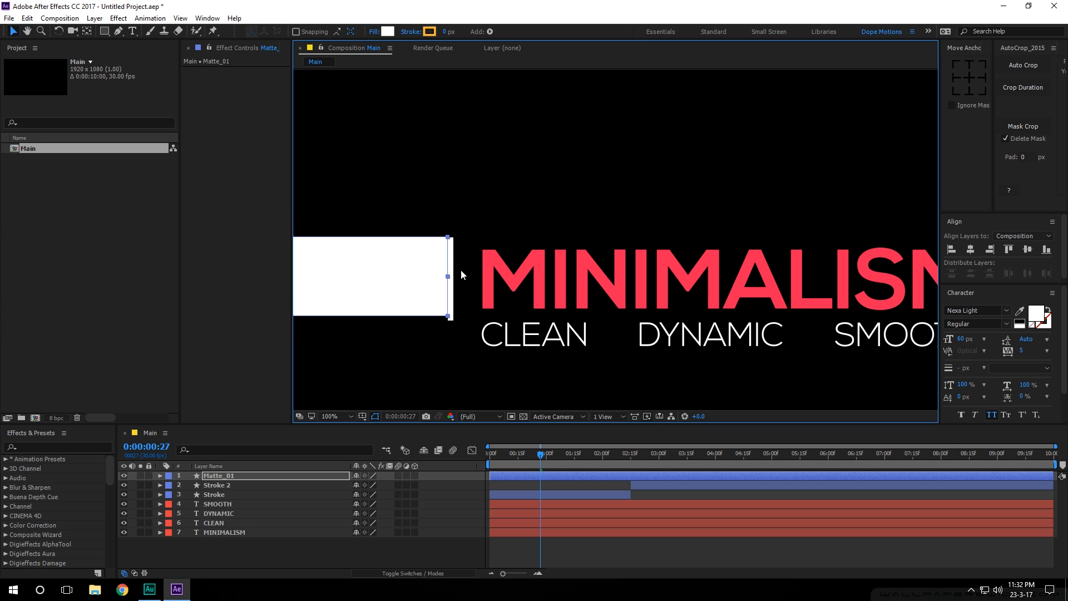
{"action": "key", "text": "Down"}
{"action": "key", "text": "Down"}
{"action": "key", "text": "Down"}
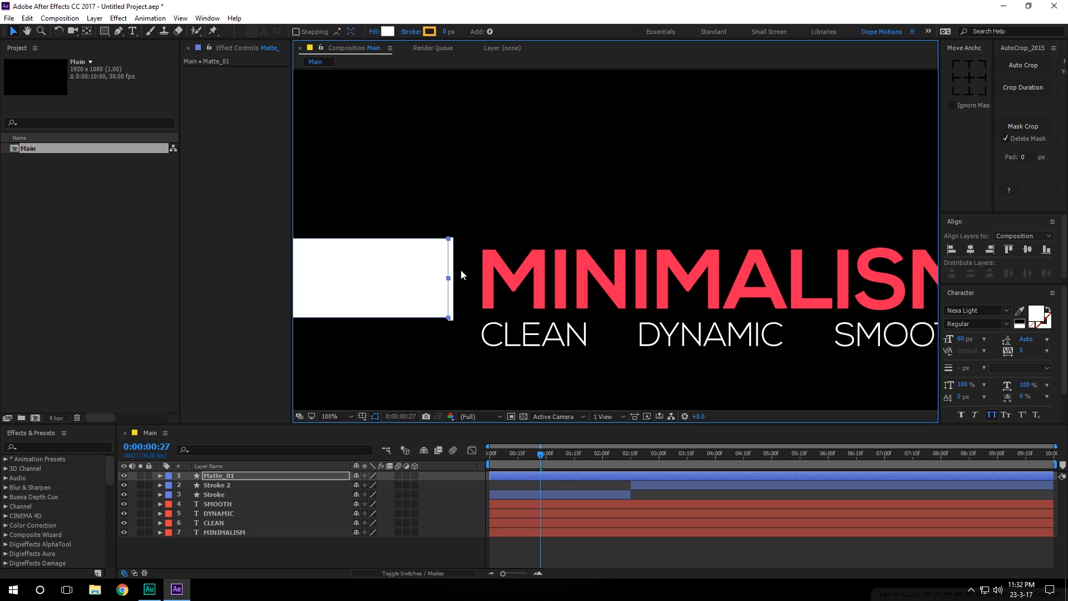
Step: Change the Matte_01 rectangle's fill colour from white to a neutral light grey
{"action": "left_click", "coordinate": [388, 32]}
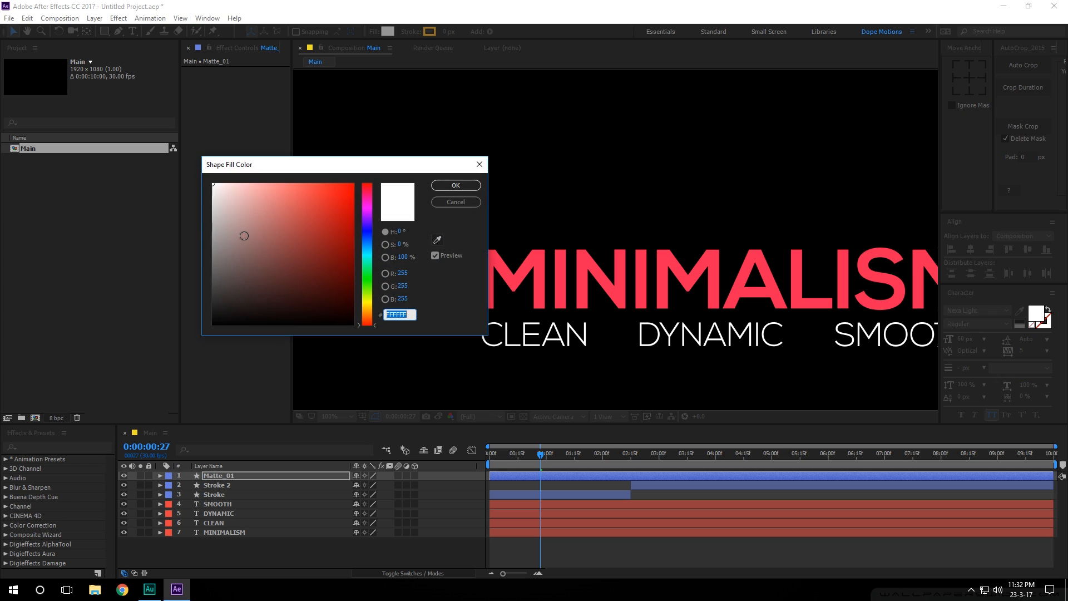
{"action": "left_click_drag", "start_coordinate": [244, 236], "coordinate": [211, 228]}
{"action": "left_click", "coordinate": [456, 186]}
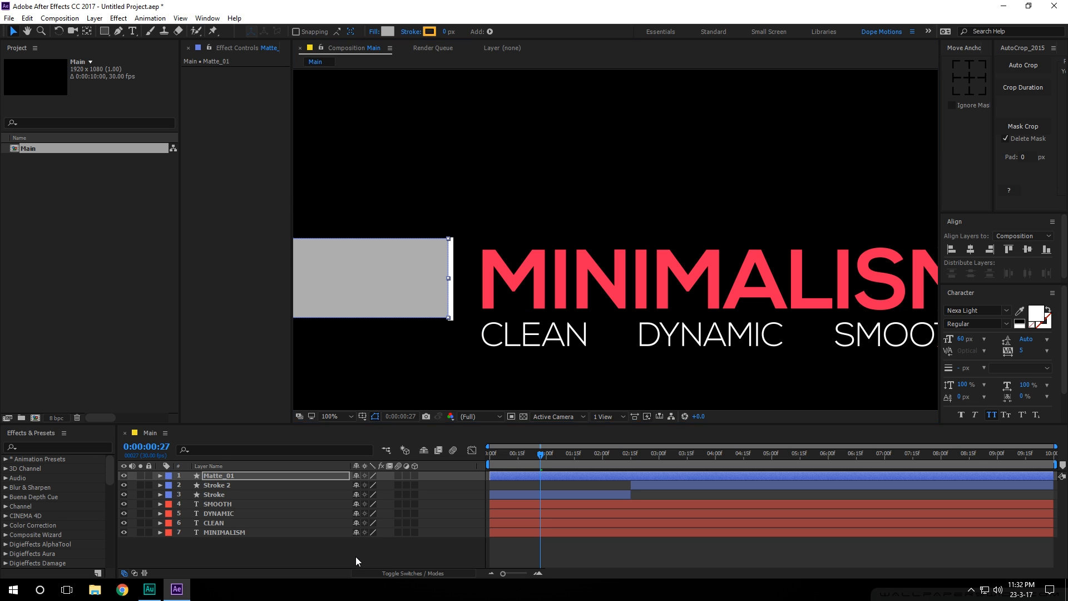
{"action": "left_click", "coordinate": [355, 556]}
Step: Show the blending mode and track matte options and the Parent column for the layers
{"action": "mouse_move", "coordinate": [530, 452]}
{"action": "left_mouse_down"}
{"action": "mouse_move", "coordinate": [503, 453]}
{"action": "mouse_move", "coordinate": [542, 452]}
{"action": "left_mouse_up"}
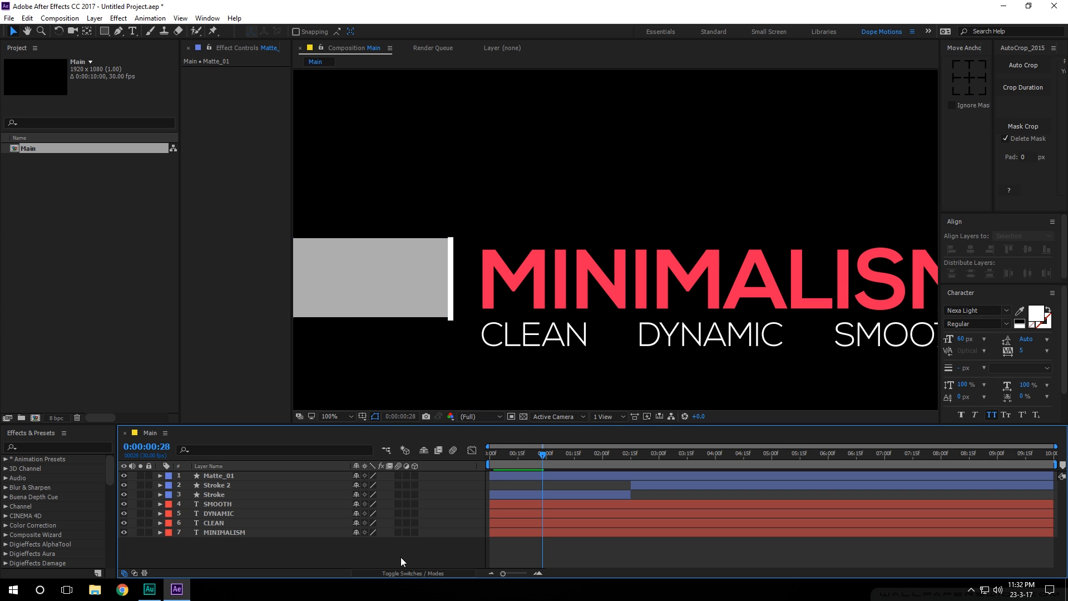
{"action": "left_click", "coordinate": [408, 572]}
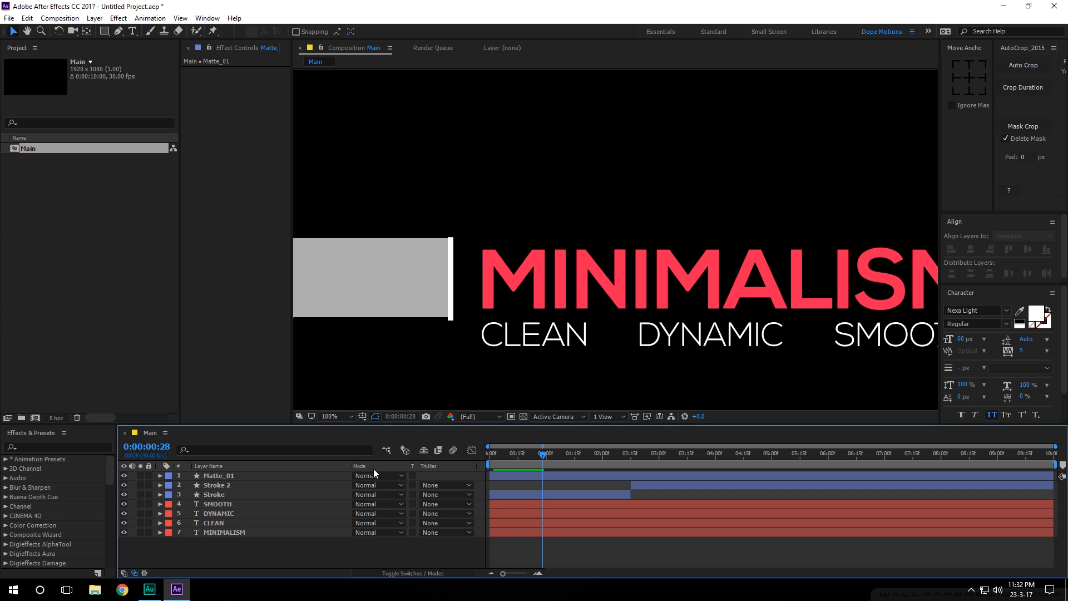
{"action": "right_click", "coordinate": [481, 466]}
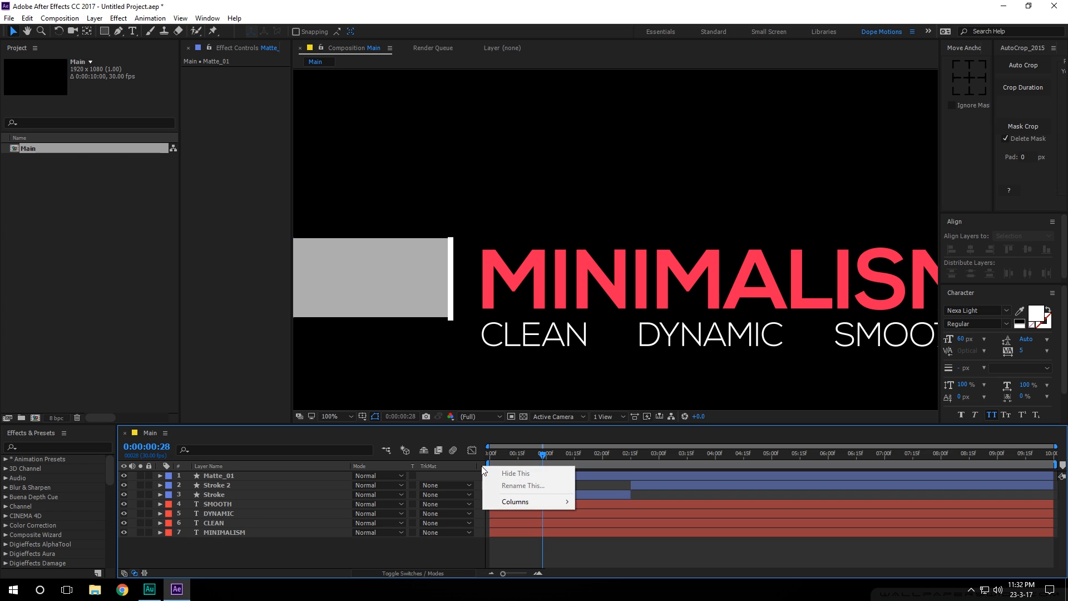
{"action": "mouse_move", "coordinate": [533, 501]}
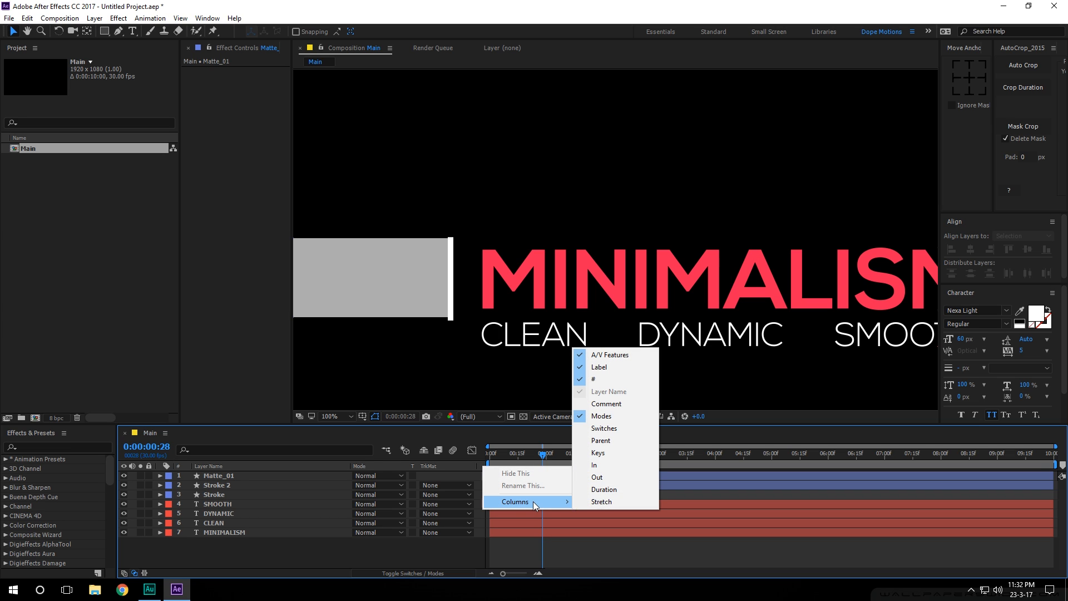
{"action": "left_click", "coordinate": [612, 440]}
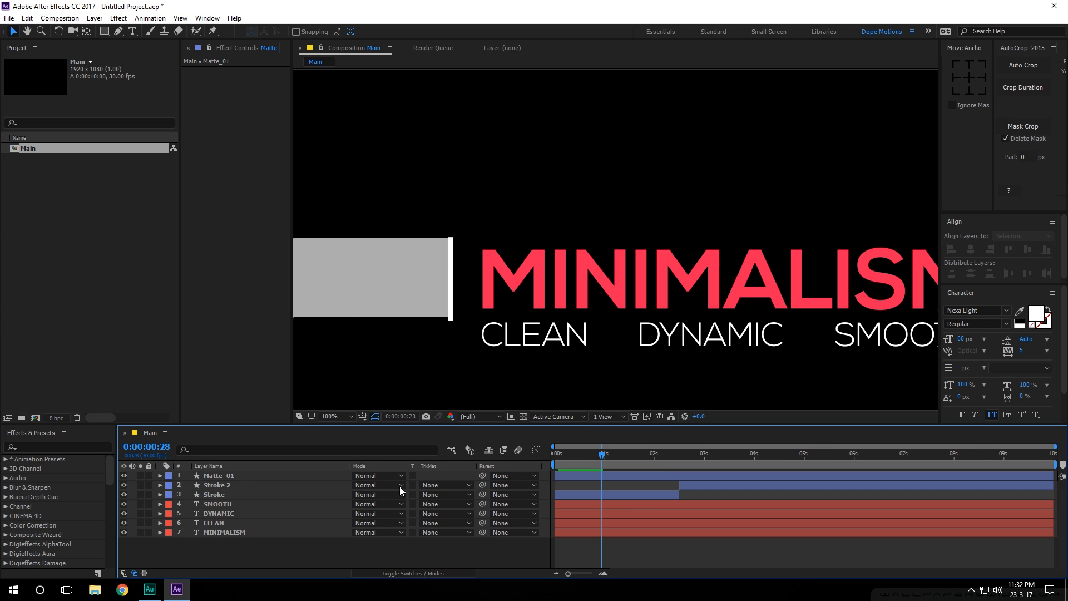
Step: Parent Matte_01 to the Stroke layer and scrub to 0:00:02:02 to check that it follows the bar
{"action": "left_click", "coordinate": [236, 475]}
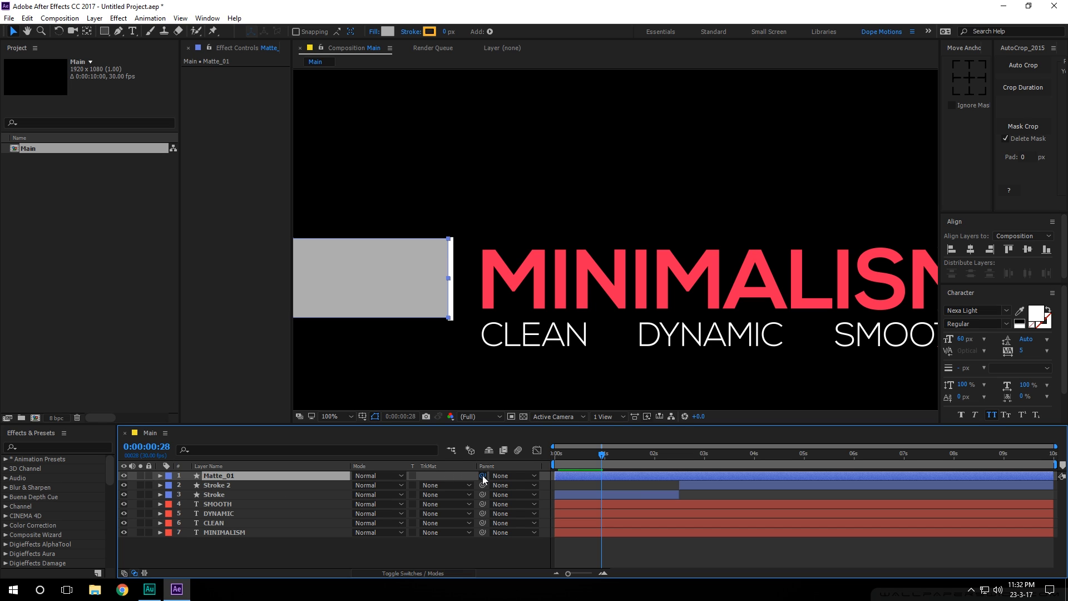
{"action": "mouse_move", "coordinate": [482, 475]}
{"action": "left_mouse_down"}
{"action": "mouse_move", "coordinate": [288, 478]}
{"action": "mouse_move", "coordinate": [226, 496]}
{"action": "left_mouse_up"}
{"action": "mouse_move", "coordinate": [601, 455]}
{"action": "left_mouse_down"}
{"action": "mouse_move", "coordinate": [674, 456]}
{"action": "mouse_move", "coordinate": [618, 456]}
{"action": "mouse_move", "coordinate": [658, 455]}
{"action": "left_mouse_up"}
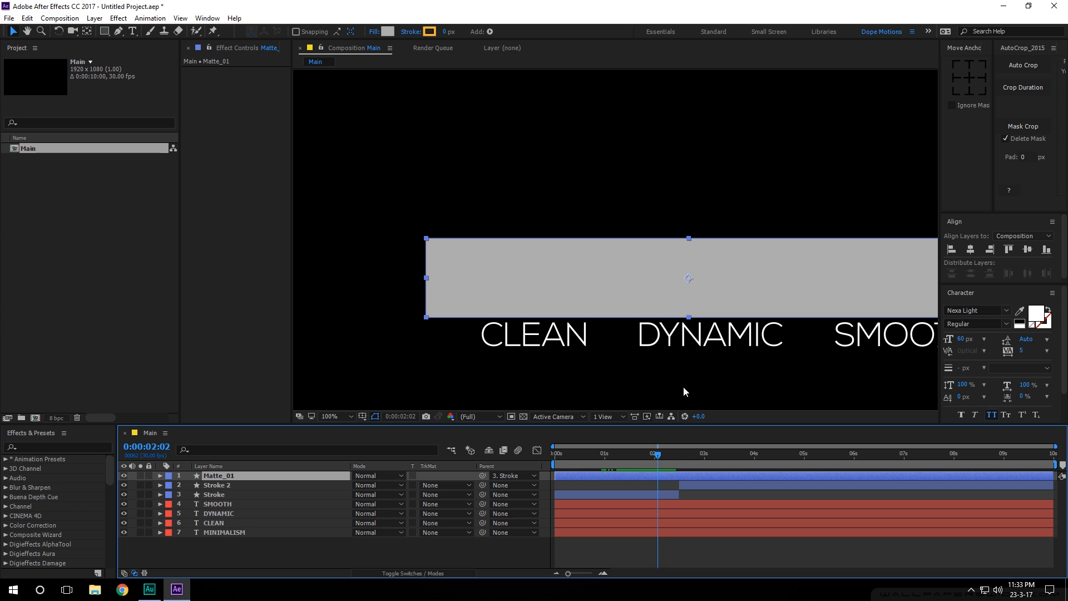
Step: Place Matte_01 directly above the MINIMALISM layer and set MINIMALISM's track matte to Alpha Matte "Matte_01"
{"action": "scroll", "coordinate": [683, 392], "scroll_direction": "down", "scroll_amount": 2}
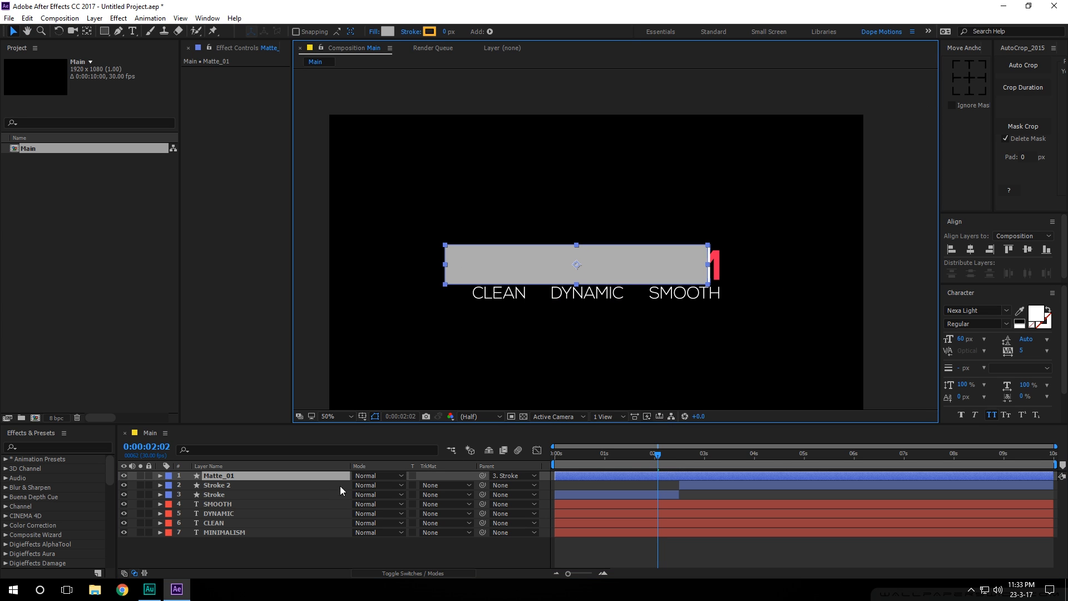
{"action": "left_click_drag", "start_coordinate": [218, 475], "coordinate": [205, 530]}
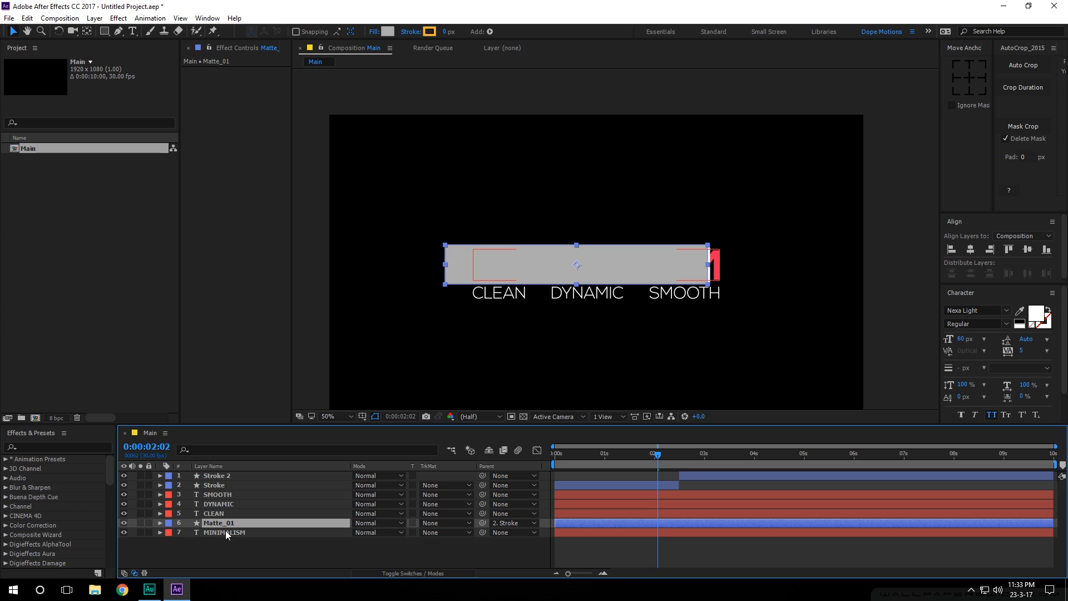
{"action": "left_click", "coordinate": [445, 533]}
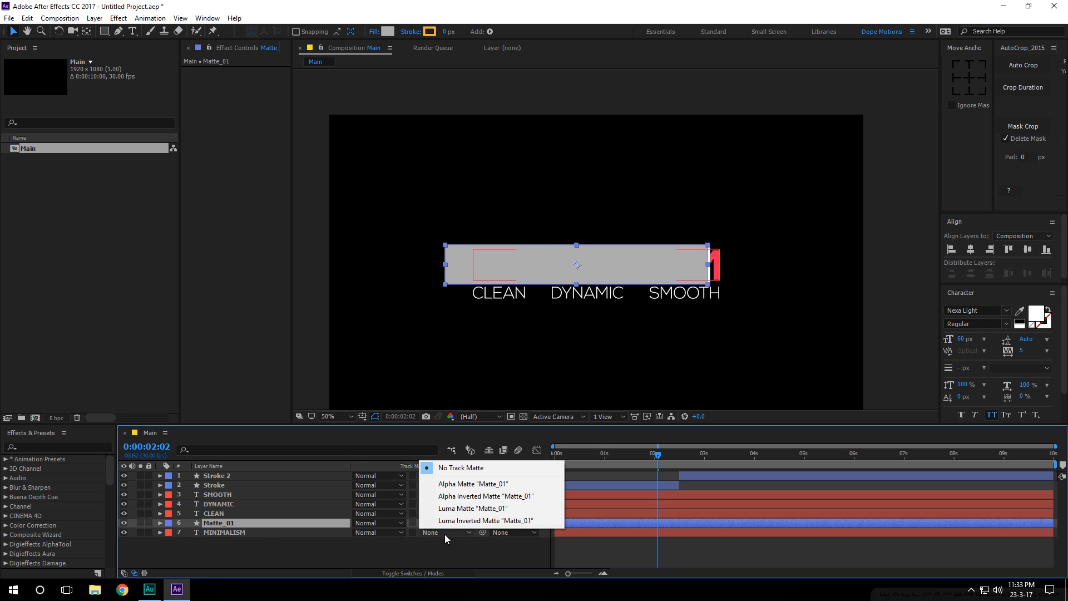
{"action": "left_click", "coordinate": [451, 482]}
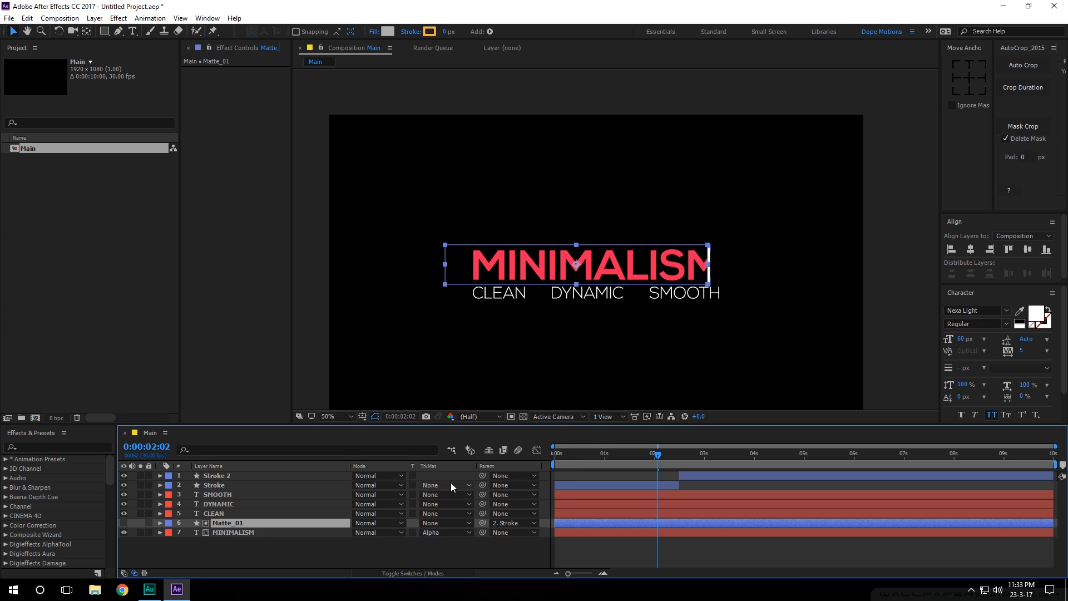
Step: Play the composition from the start and scrub from about one to three seconds to check the MINIMALISM reveal
{"action": "left_click", "coordinate": [576, 550]}
{"action": "key", "text": "Home"}
{"action": "key", "text": "space"}
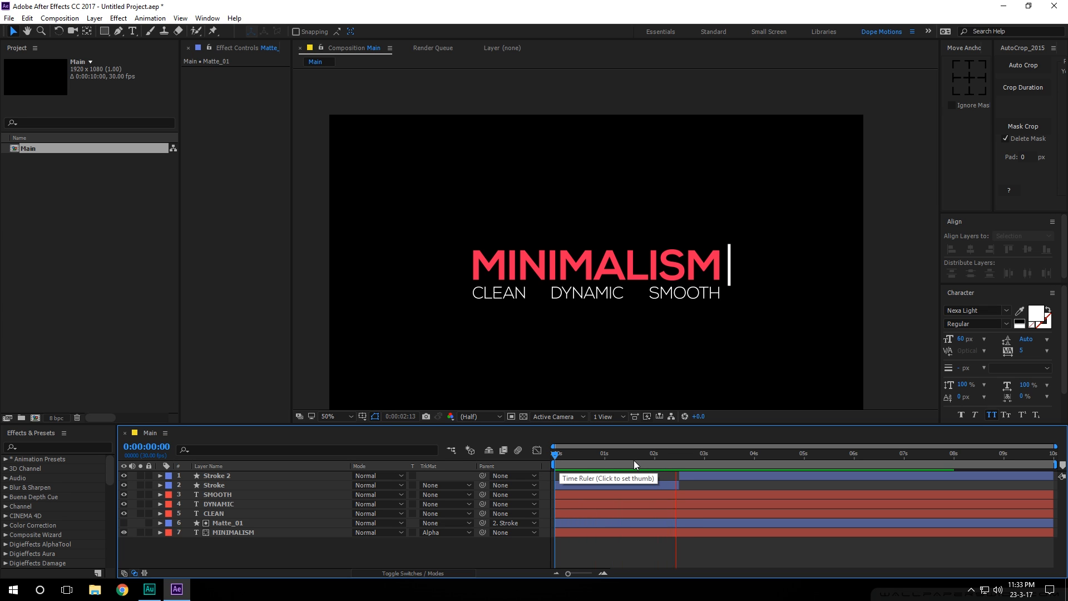
{"action": "left_click", "coordinate": [618, 455]}
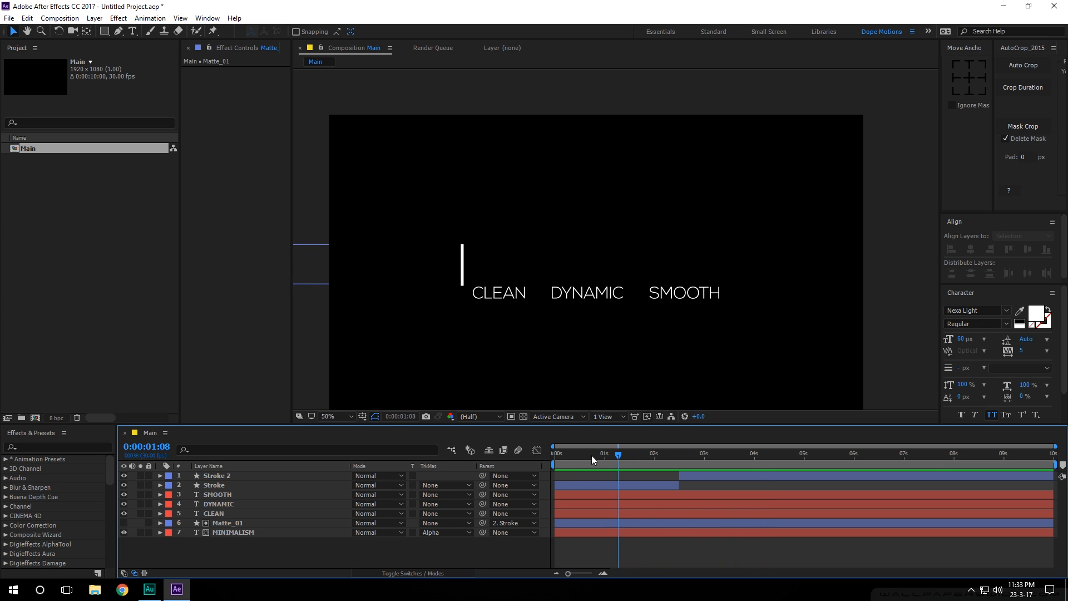
{"action": "left_click_drag", "start_coordinate": [592, 455], "coordinate": [715, 456]}
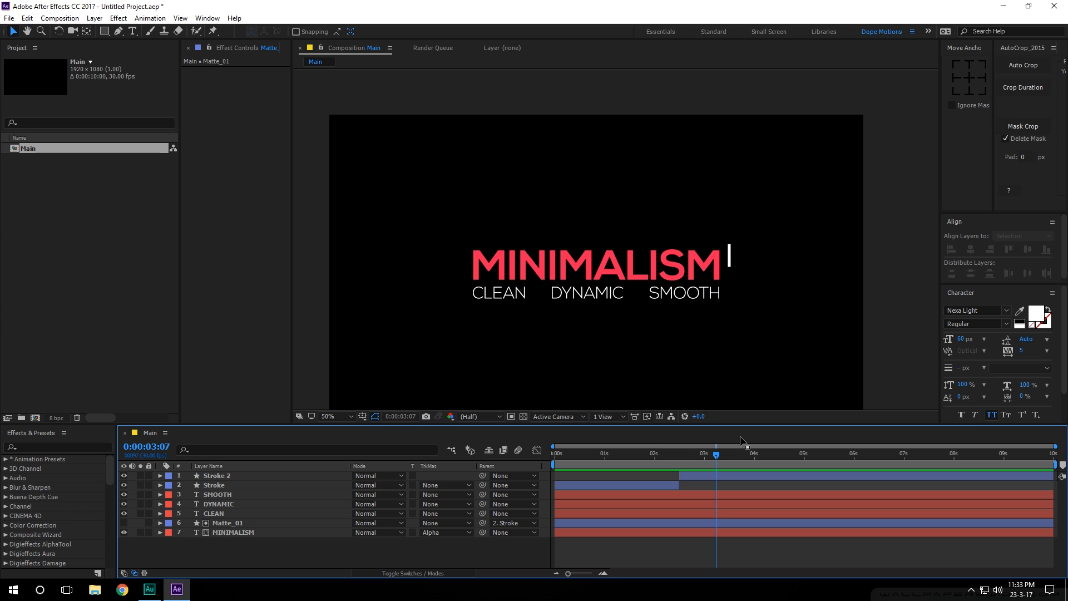
Step: At 0:00:02:15, set Position keyframes on the SMOOTH, DYNAMIC and CLEAN layers
{"action": "mouse_move", "coordinate": [678, 452]}
{"action": "left_mouse_down"}
{"action": "mouse_move", "coordinate": [699, 452]}
{"action": "mouse_move", "coordinate": [654, 460]}
{"action": "mouse_move", "coordinate": [680, 463]}
{"action": "left_mouse_up"}
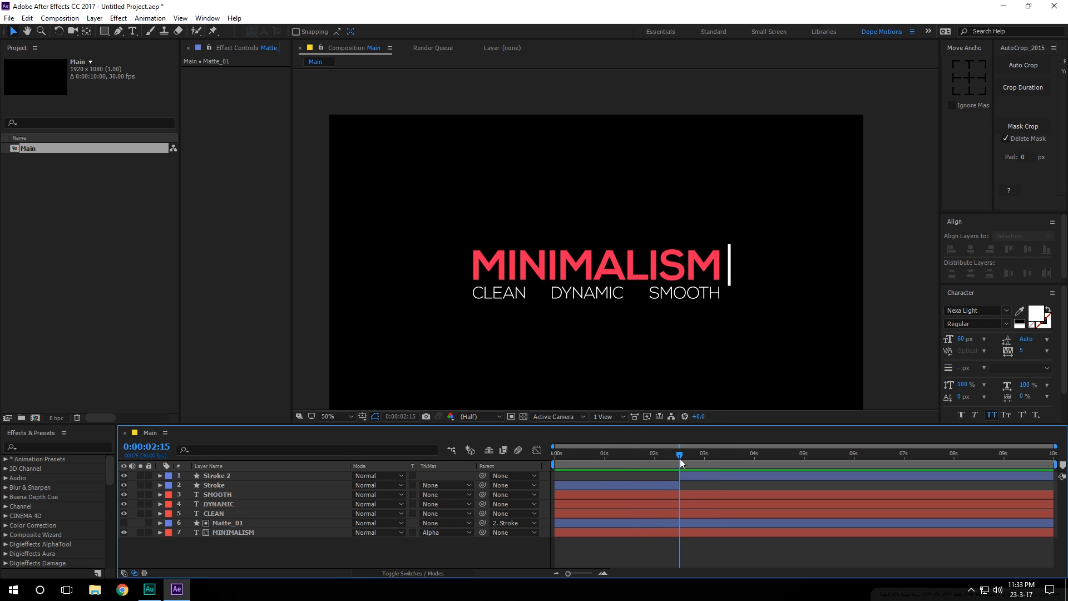
{"action": "left_click", "coordinate": [217, 513]}
{"action": "left_click", "coordinate": [214, 495], "text": "shift"}
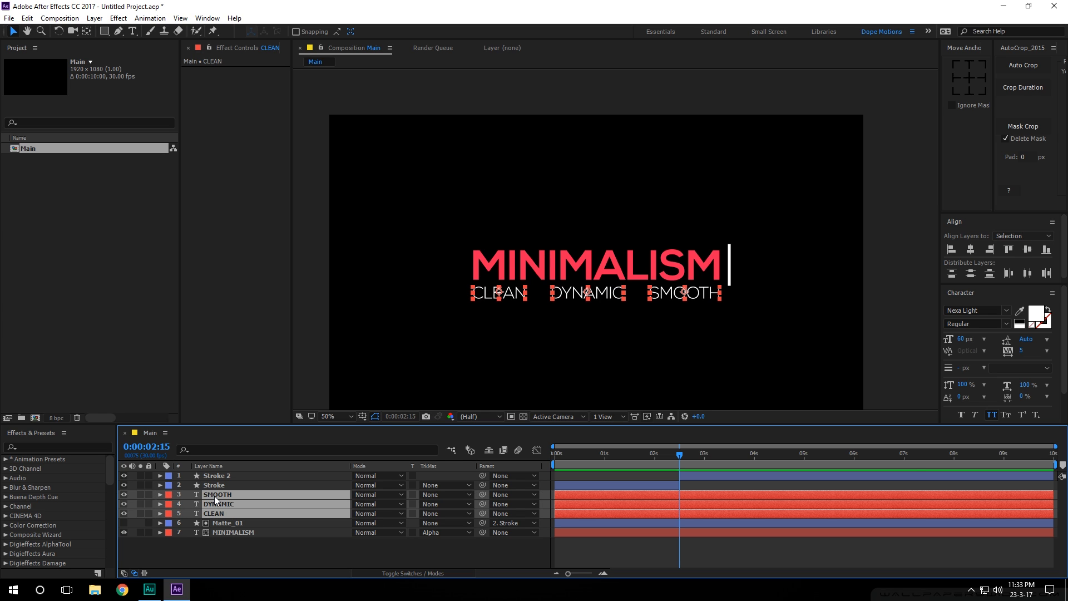
{"action": "key", "text": "p"}
{"action": "left_click", "coordinate": [188, 504]}
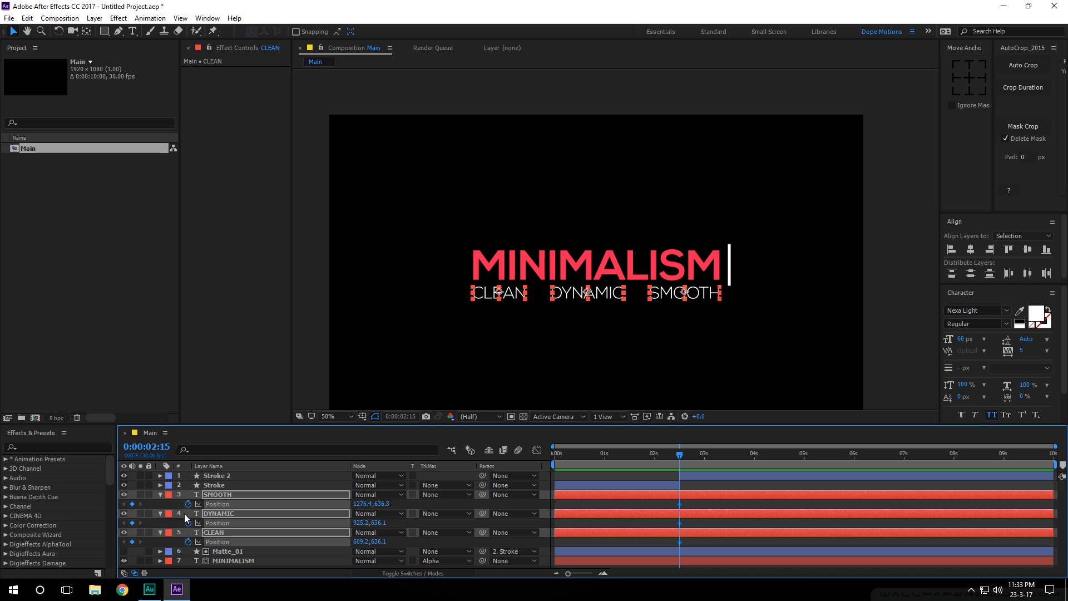
Step: At 0:00:01:15, move CLEAN, DYNAMIC and SMOOTH straight up to a Y position of about 534, and scrub through the movement
{"action": "left_click_drag", "start_coordinate": [645, 453], "coordinate": [630, 454]}
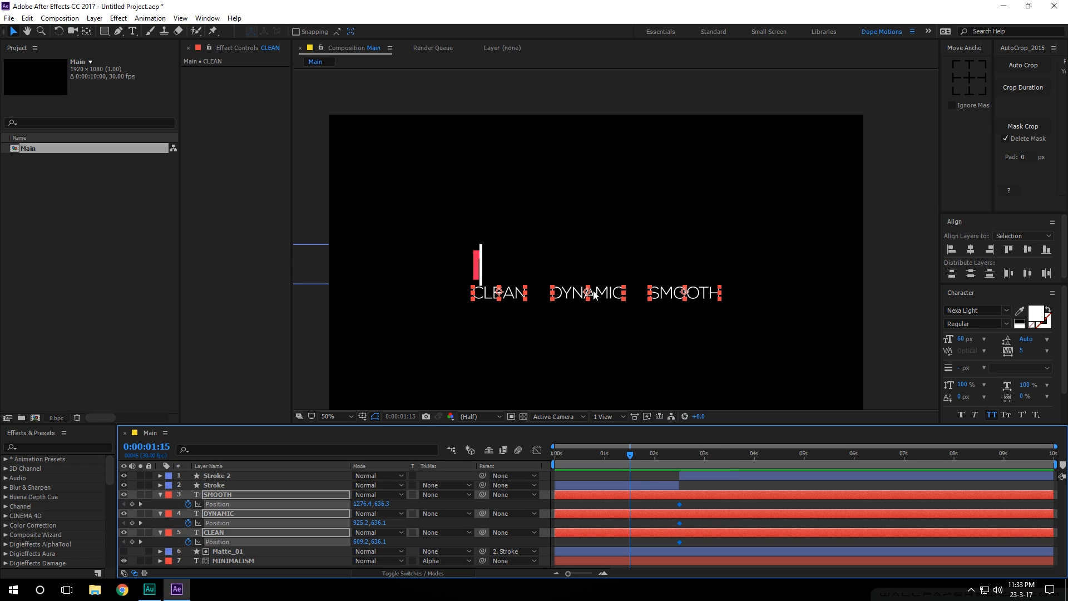
{"action": "left_click_drag", "start_coordinate": [591, 297], "coordinate": [593, 266]}
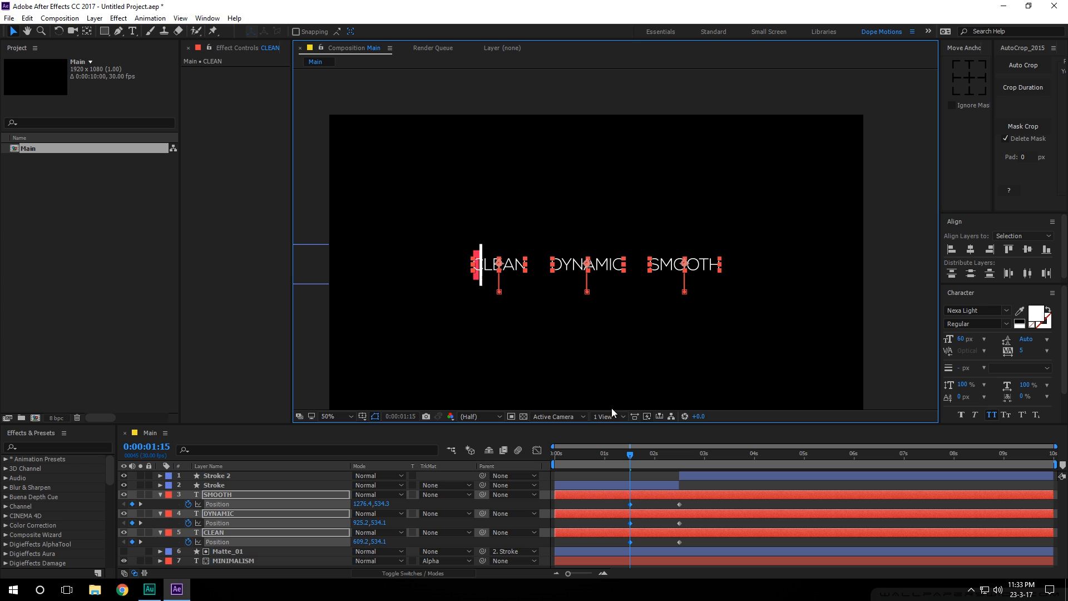
{"action": "left_click", "coordinate": [692, 521]}
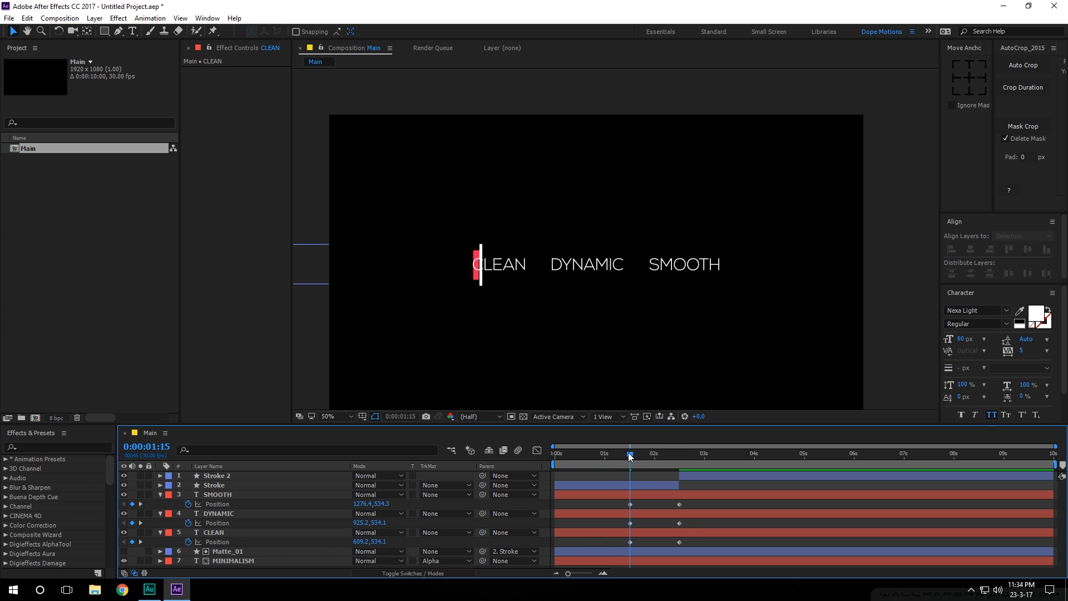
{"action": "left_click_drag", "start_coordinate": [628, 452], "coordinate": [704, 455]}
Step: Pre-compose the CLEAN, DYNAMIC and SMOOTH layers into a new composition named Tagline, moving all attributes into it
{"action": "left_click", "coordinate": [214, 533]}
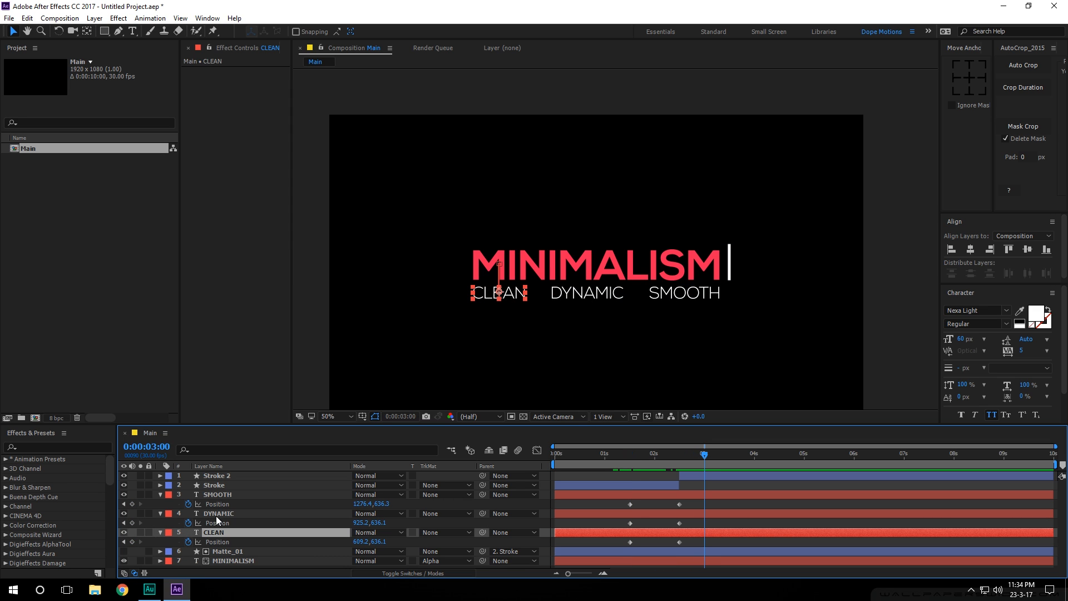
{"action": "left_click", "coordinate": [216, 494], "text": "shift"}
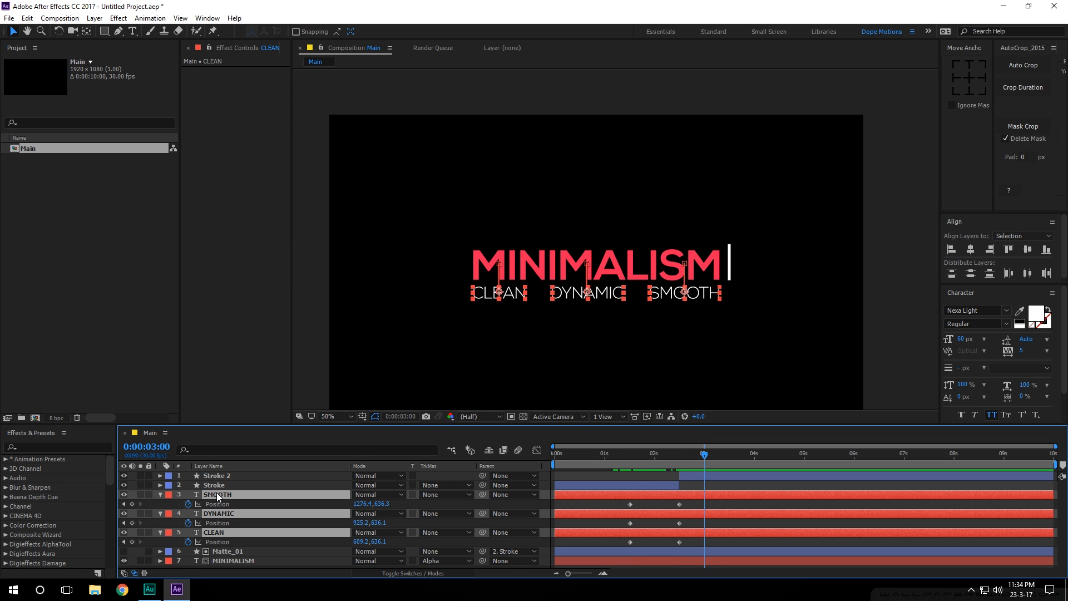
{"action": "right_click", "coordinate": [215, 492]}
{"action": "left_click", "coordinate": [269, 392]}
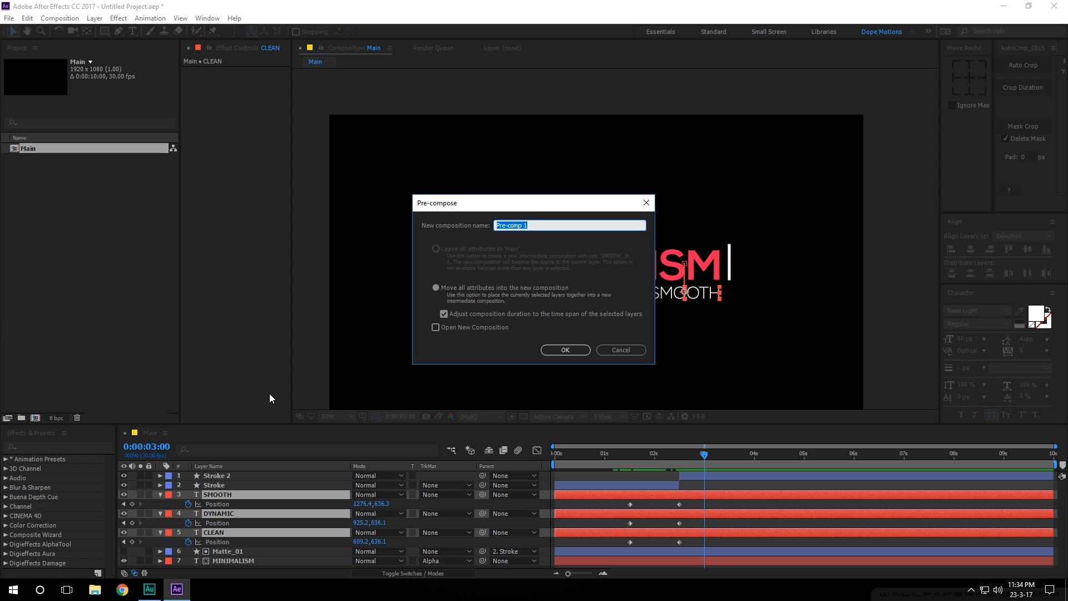
{"action": "type", "text": "Tagline"}
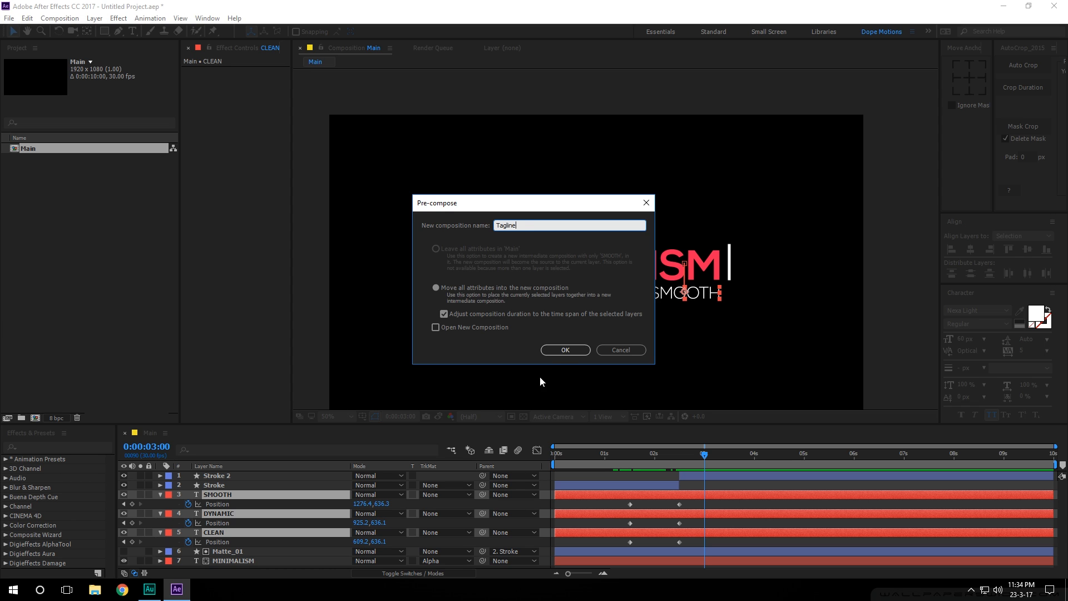
{"action": "left_click", "coordinate": [556, 349]}
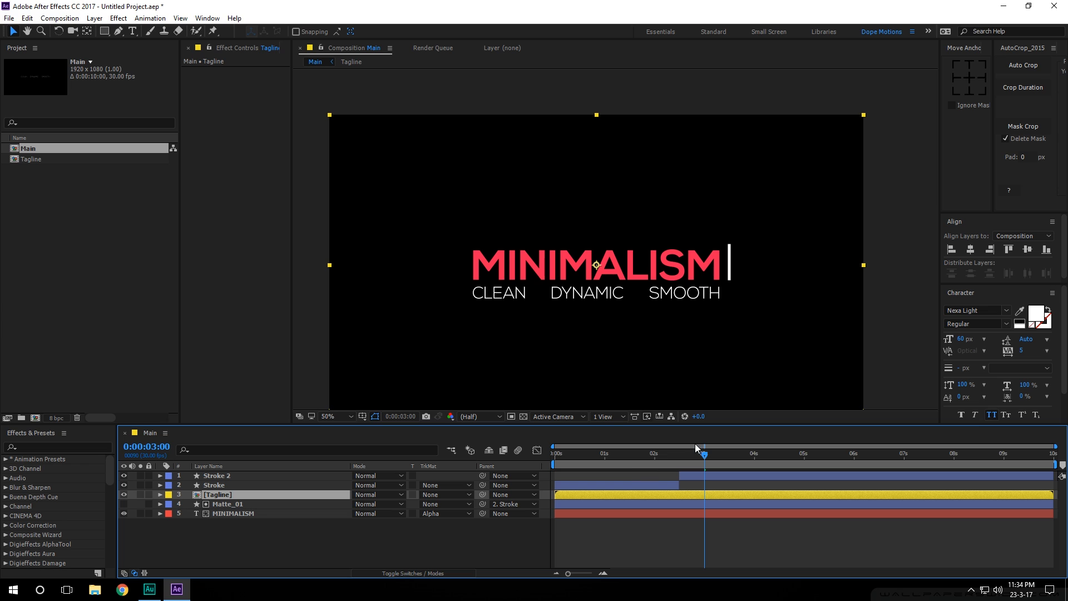
{"action": "mouse_move", "coordinate": [695, 452]}
{"action": "left_mouse_down"}
{"action": "mouse_move", "coordinate": [665, 459]}
{"action": "mouse_move", "coordinate": [708, 461]}
{"action": "left_mouse_up"}
{"action": "left_click", "coordinate": [282, 530]}
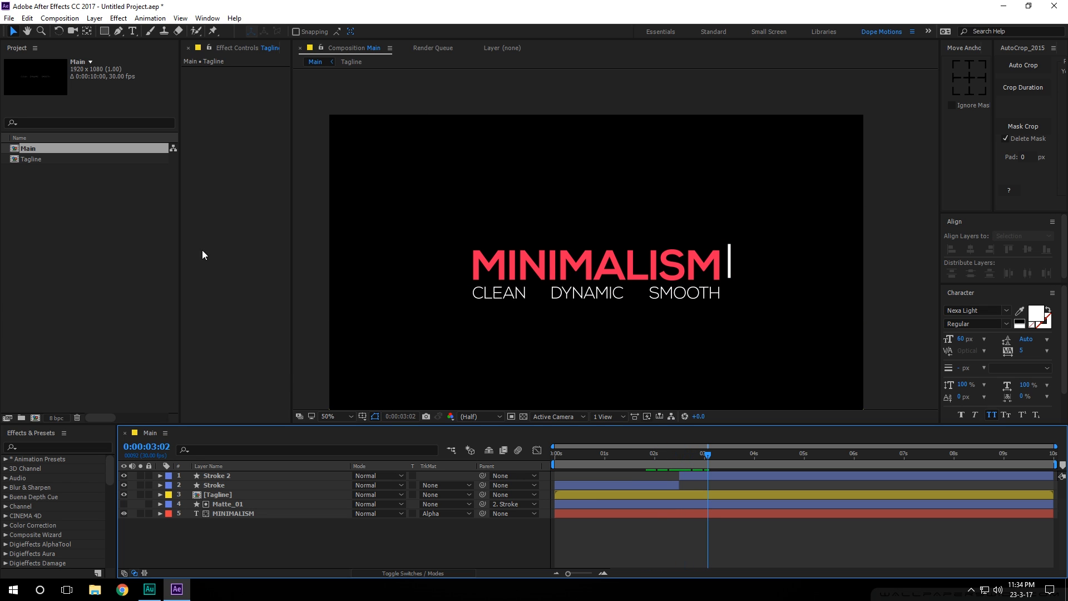
Step: Duplicate Matte_01, place the copy directly above Tagline as its Alpha Inverted Matte, and scrub back to 0:00:01:09 to check it
{"action": "left_click", "coordinate": [226, 502]}
{"action": "key", "text": "ctrl+d"}
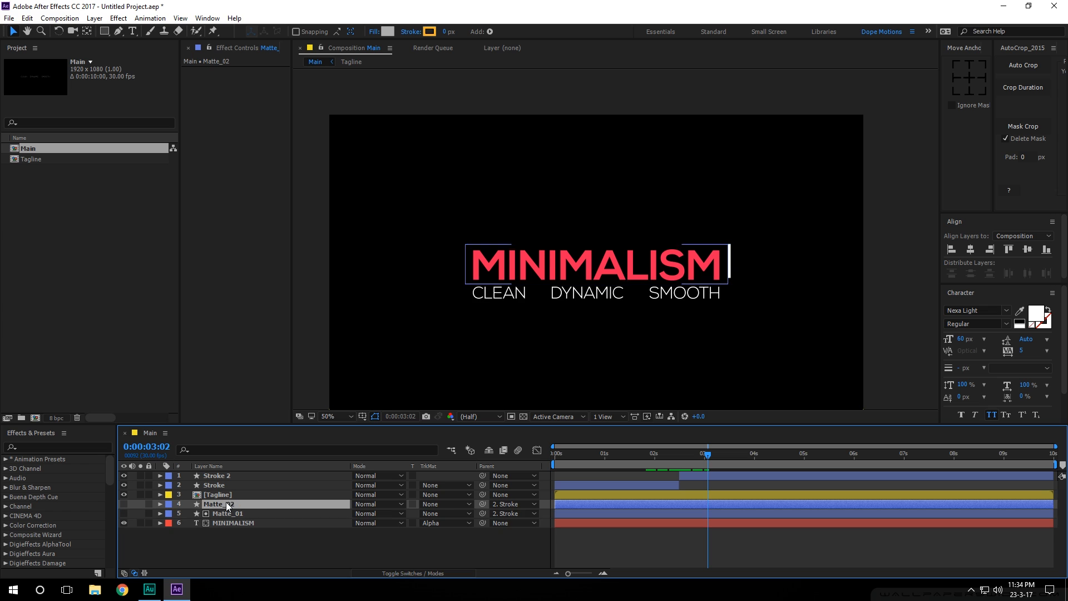
{"action": "left_click_drag", "start_coordinate": [226, 504], "coordinate": [229, 489]}
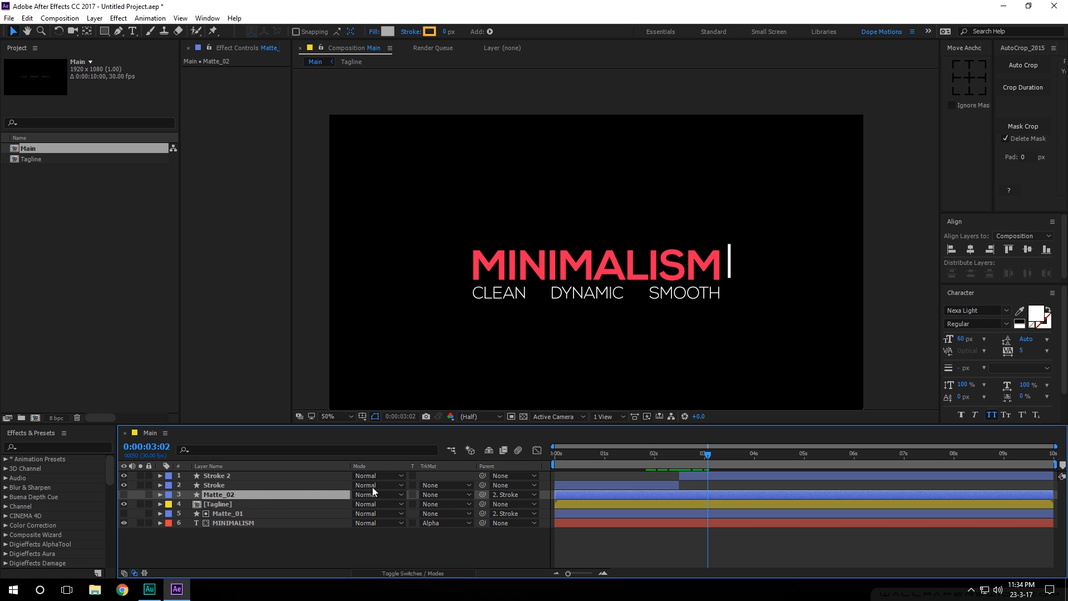
{"action": "left_click", "coordinate": [438, 502]}
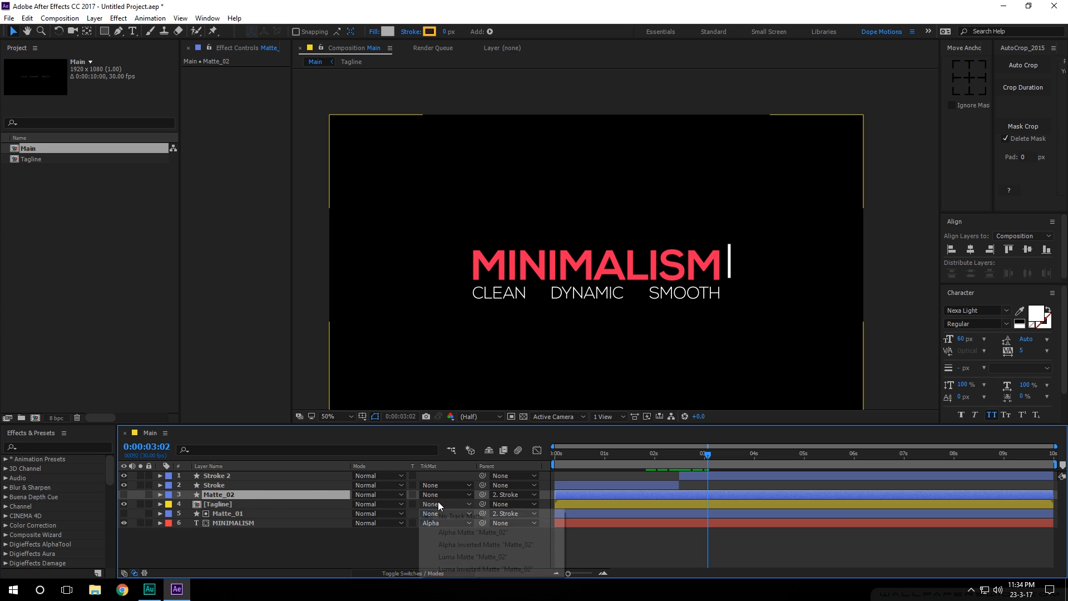
{"action": "left_click", "coordinate": [457, 545]}
{"action": "left_click_drag", "start_coordinate": [690, 461], "coordinate": [620, 462]}
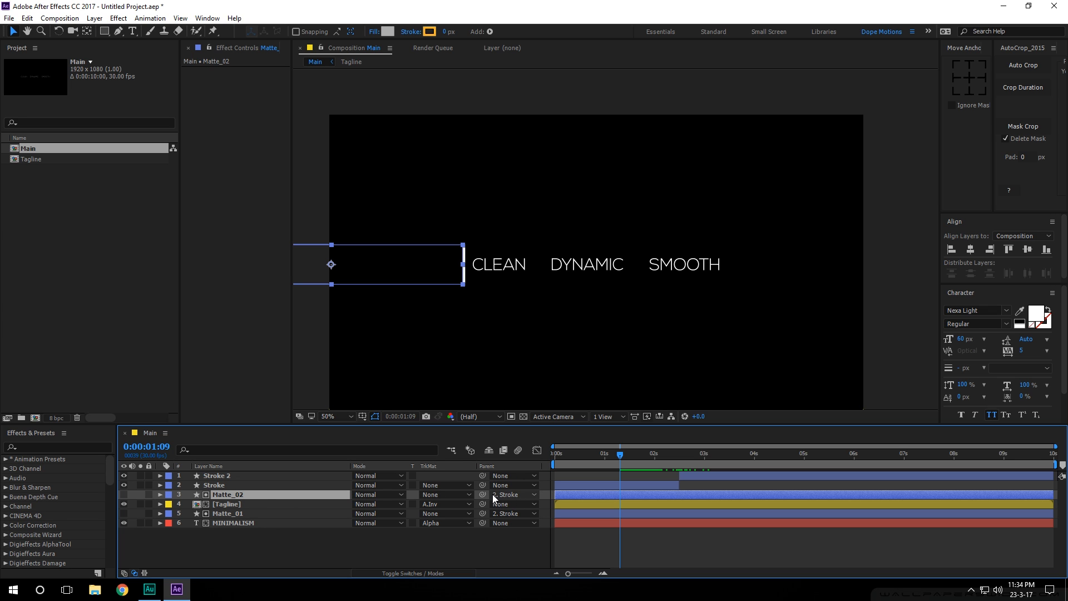
Step: Remove Matte_02's parent, move it over the MINIMALISM text area, centre it horizontally in the composition, and scrub to 0:00:02:17
{"action": "left_click", "coordinate": [514, 493]}
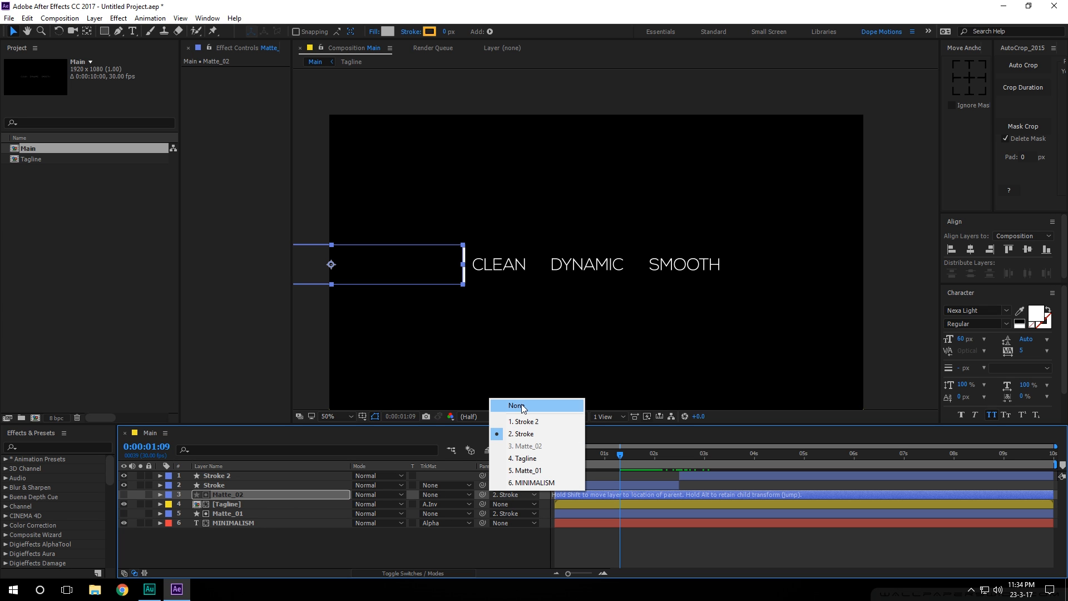
{"action": "left_click", "coordinate": [522, 403]}
{"action": "mouse_move", "coordinate": [619, 454]}
{"action": "left_mouse_down"}
{"action": "mouse_move", "coordinate": [658, 455]}
{"action": "mouse_move", "coordinate": [605, 459]}
{"action": "left_mouse_up"}
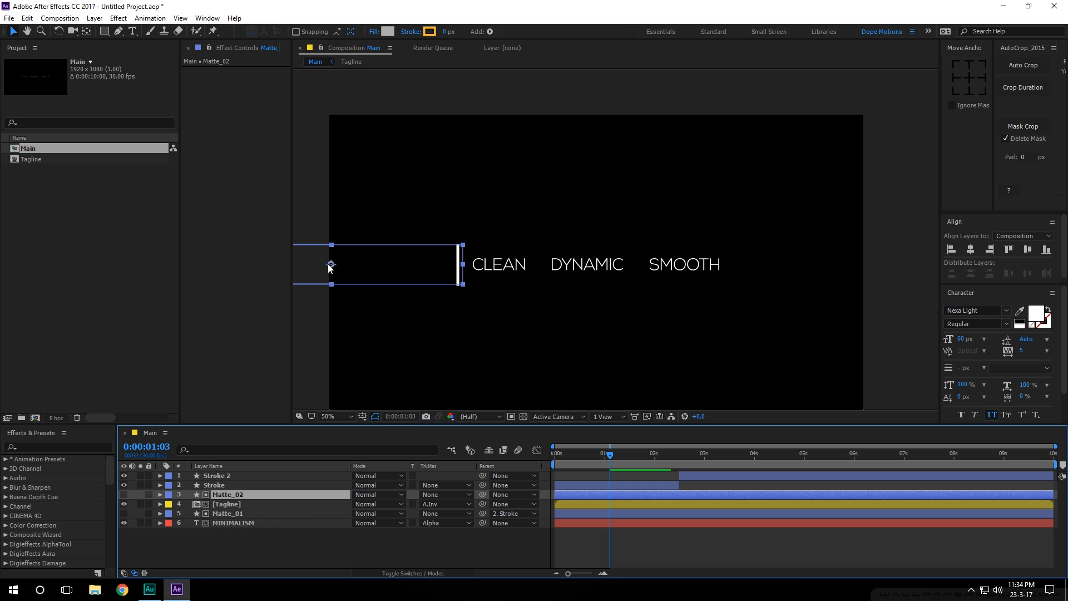
{"action": "left_click_drag", "start_coordinate": [330, 267], "coordinate": [590, 276]}
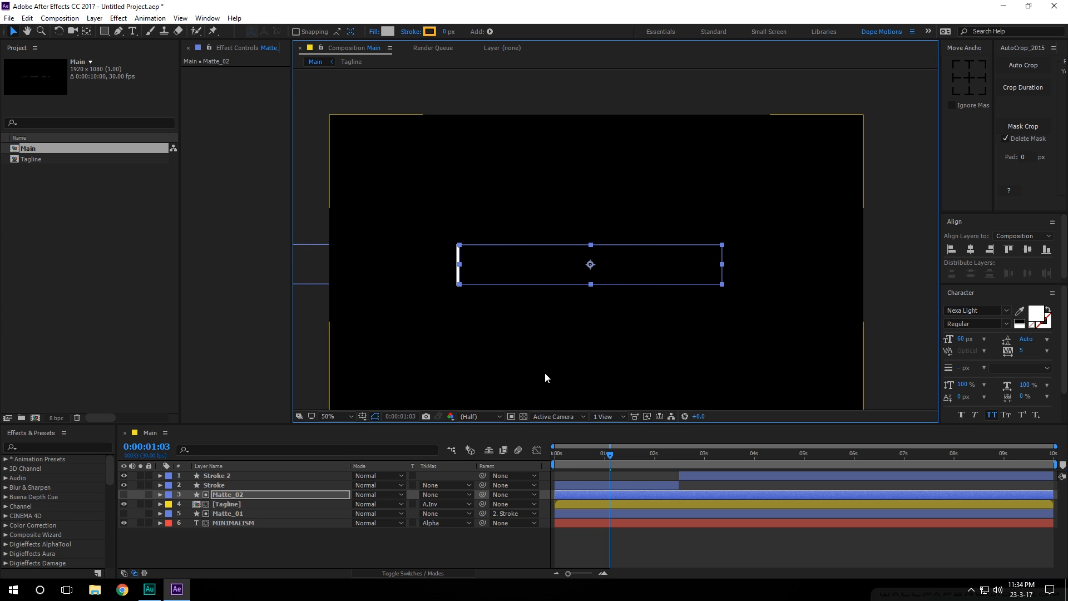
{"action": "left_click", "coordinate": [970, 249]}
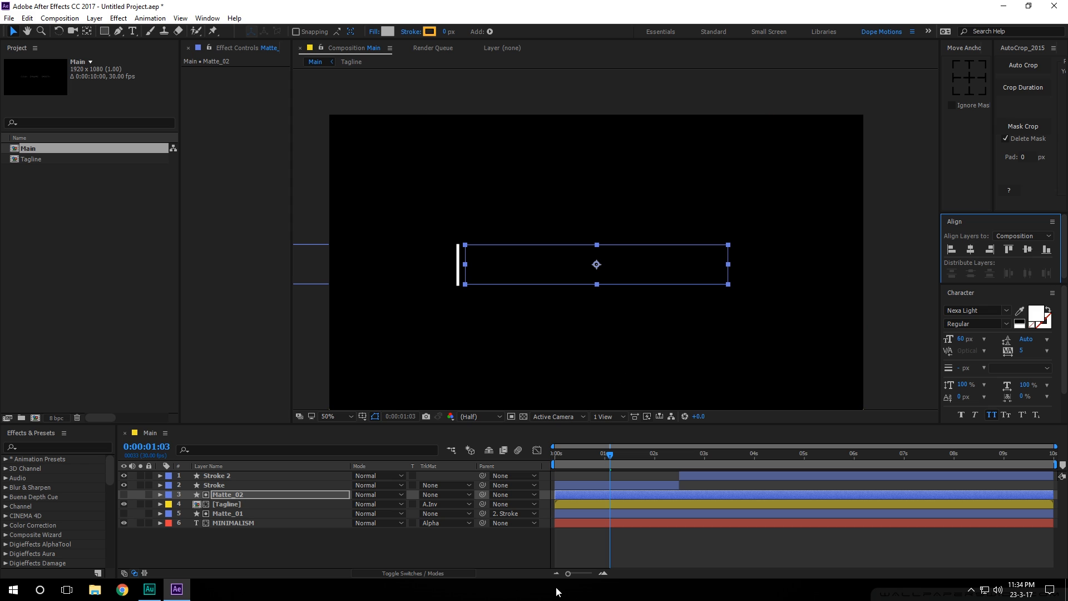
{"action": "left_click", "coordinate": [650, 548]}
{"action": "left_click_drag", "start_coordinate": [610, 455], "coordinate": [682, 445]}
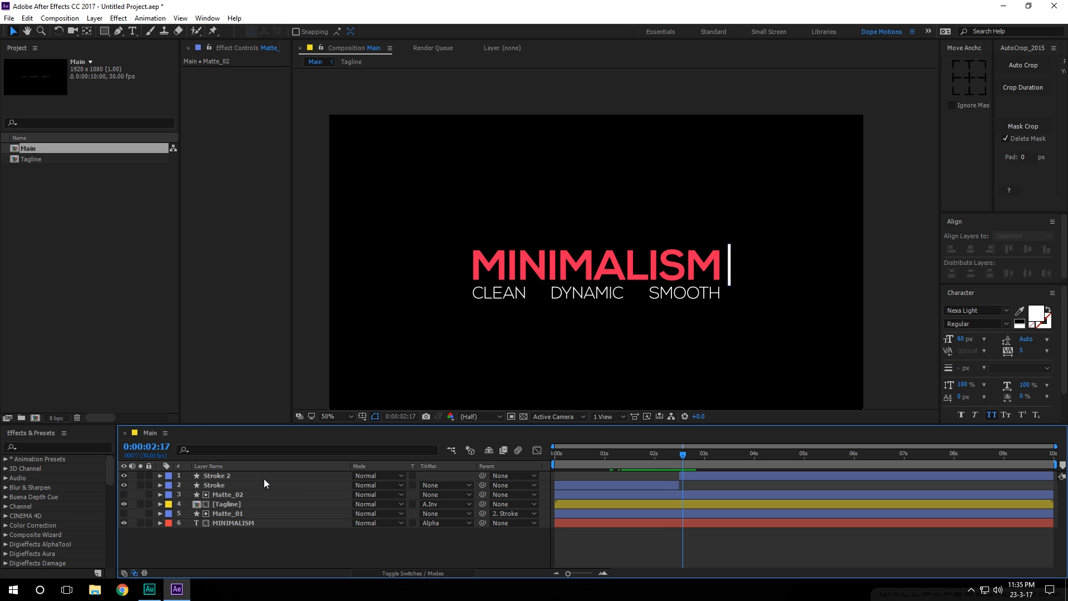
Step: In the Tagline composition, stagger the layers so DYNAMIC starts at about frame 10 and SMOOTH at about frame 21, and preview the timing
{"action": "left_click", "coordinate": [228, 504]}
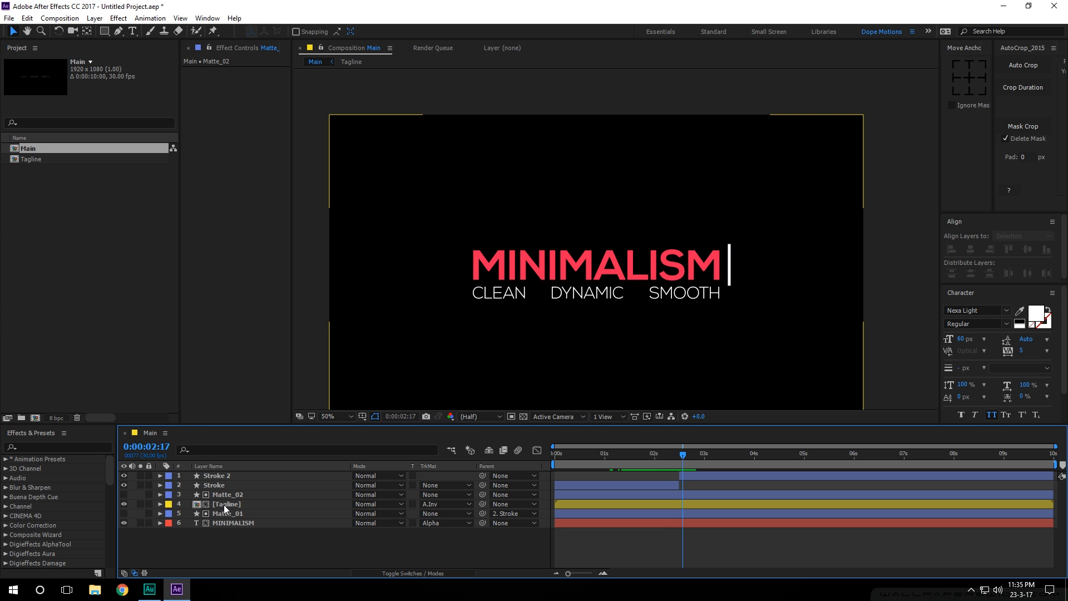
{"action": "double_click", "coordinate": [223, 505]}
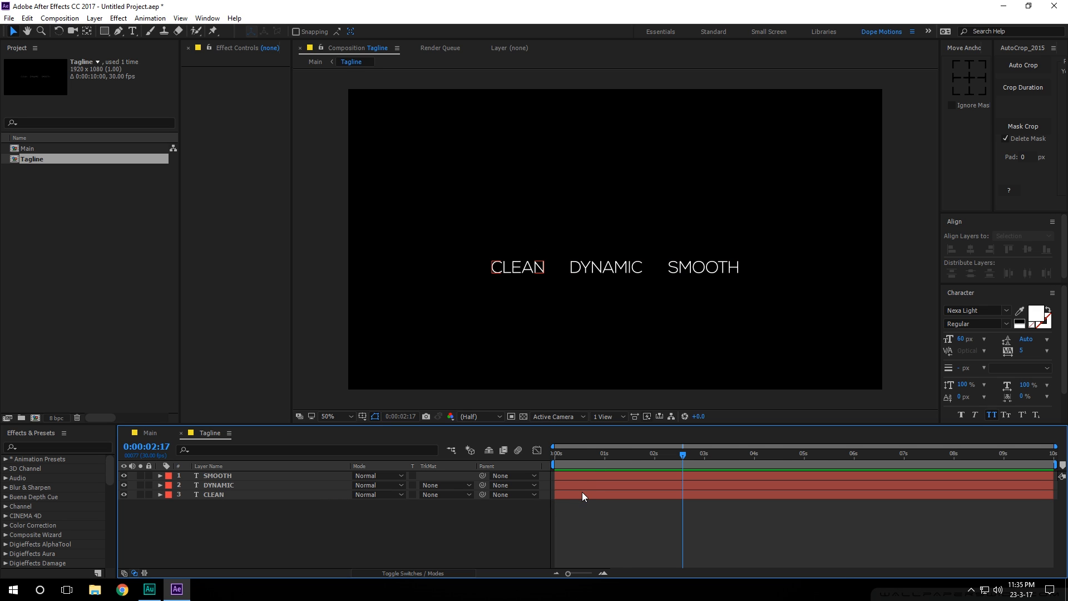
{"action": "key", "text": "equal"}
{"action": "key", "text": "equal"}
{"action": "key", "text": "equal"}
{"action": "left_click_drag", "start_coordinate": [570, 486], "coordinate": [665, 473]}
{"action": "key", "text": "Home"}
{"action": "key", "text": "space"}
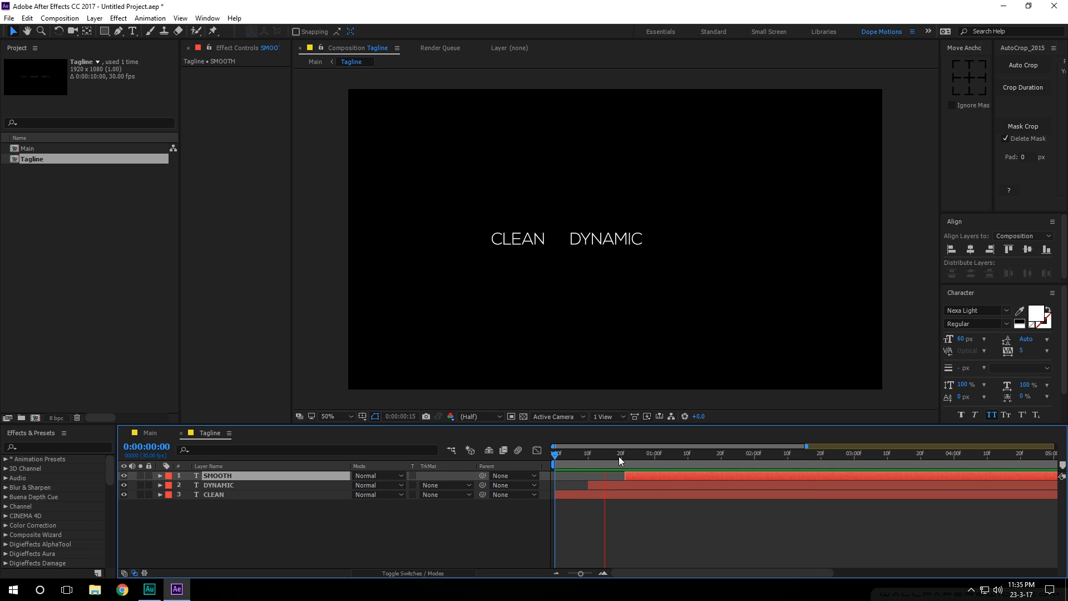
{"action": "left_click_drag", "start_coordinate": [587, 458], "coordinate": [789, 461]}
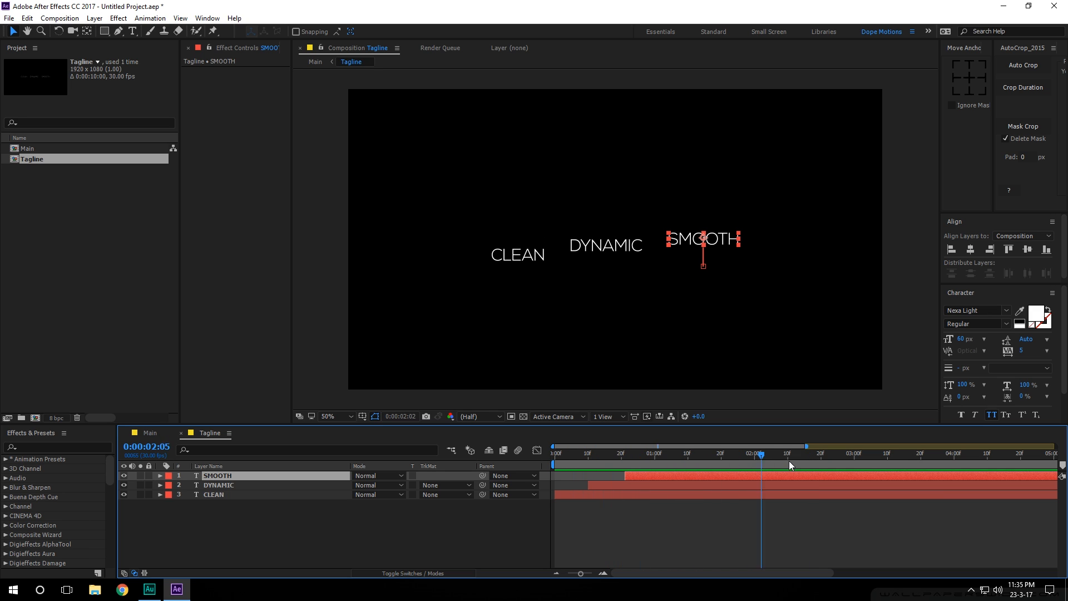
Step: Return to the Main composition and play it from the start to check the staggered tagline reveal
{"action": "left_click", "coordinate": [150, 433]}
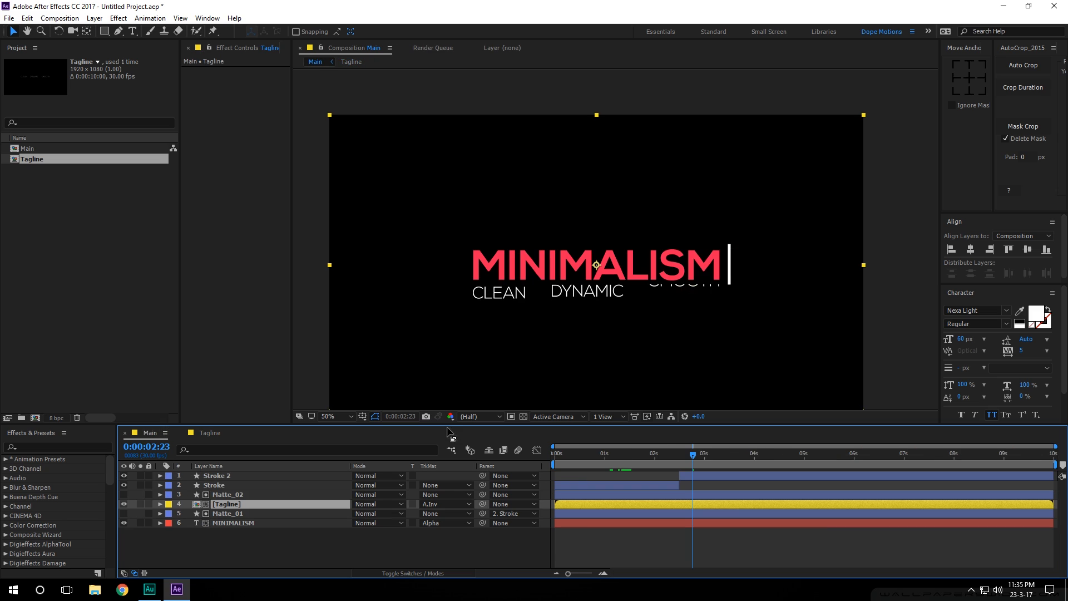
{"action": "key", "text": "Home"}
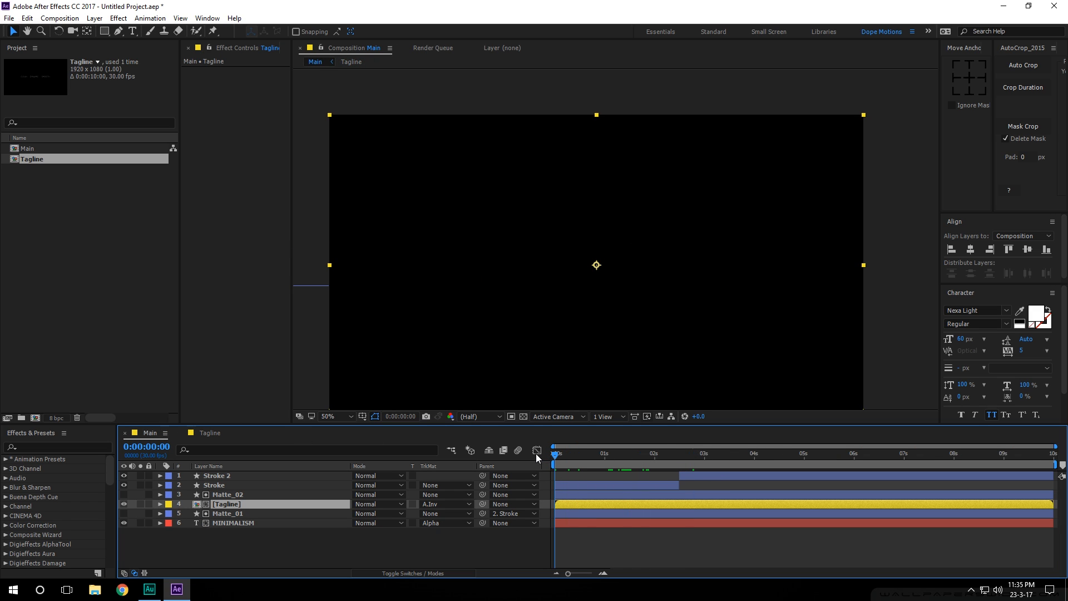
{"action": "key", "text": "space"}
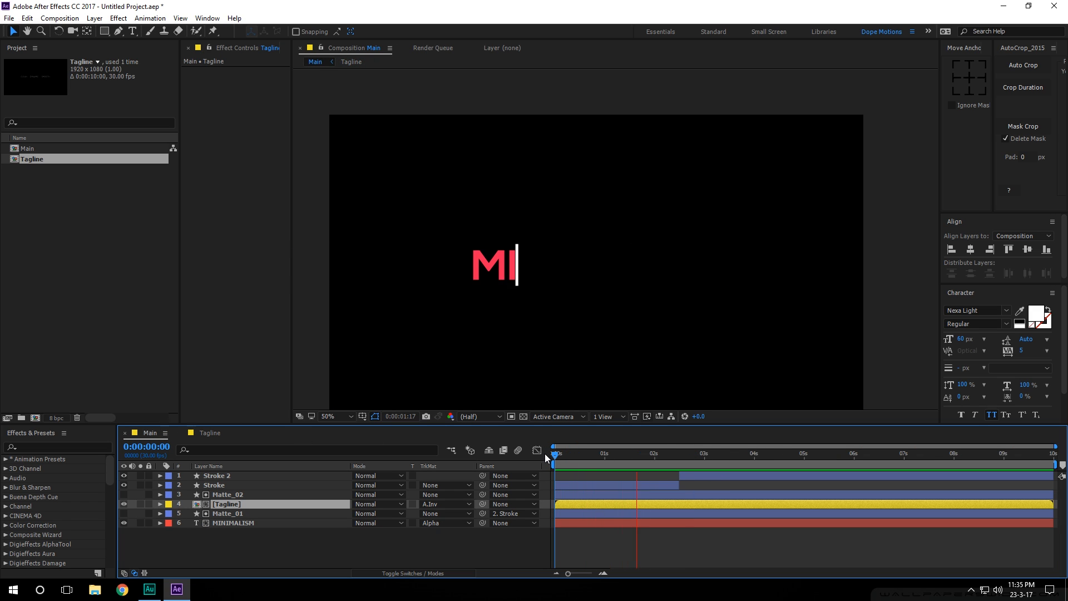
Step: Apply Easy Ease to the Position keyframes of all three Tagline layers and shape their speed curves to start fast and settle slowly
{"action": "left_click", "coordinate": [691, 449]}
{"action": "left_click", "coordinate": [217, 434]}
{"action": "left_click_drag", "start_coordinate": [203, 508], "coordinate": [228, 482]}
{"action": "key", "text": "u"}
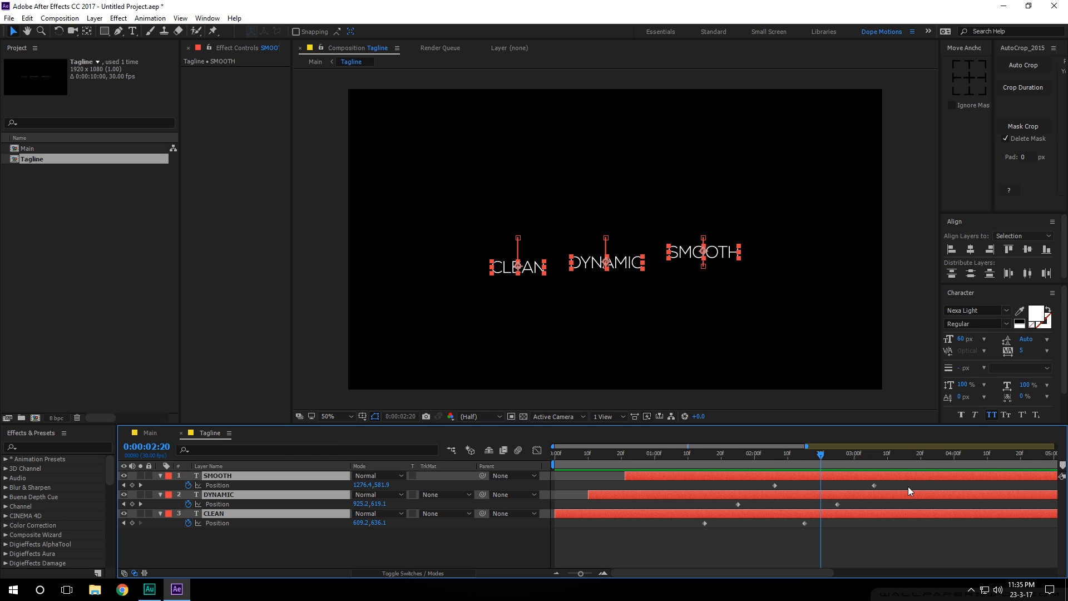
{"action": "left_click_drag", "start_coordinate": [905, 485], "coordinate": [815, 499]}
{"action": "left_click_drag", "start_coordinate": [662, 535], "coordinate": [662, 536]}
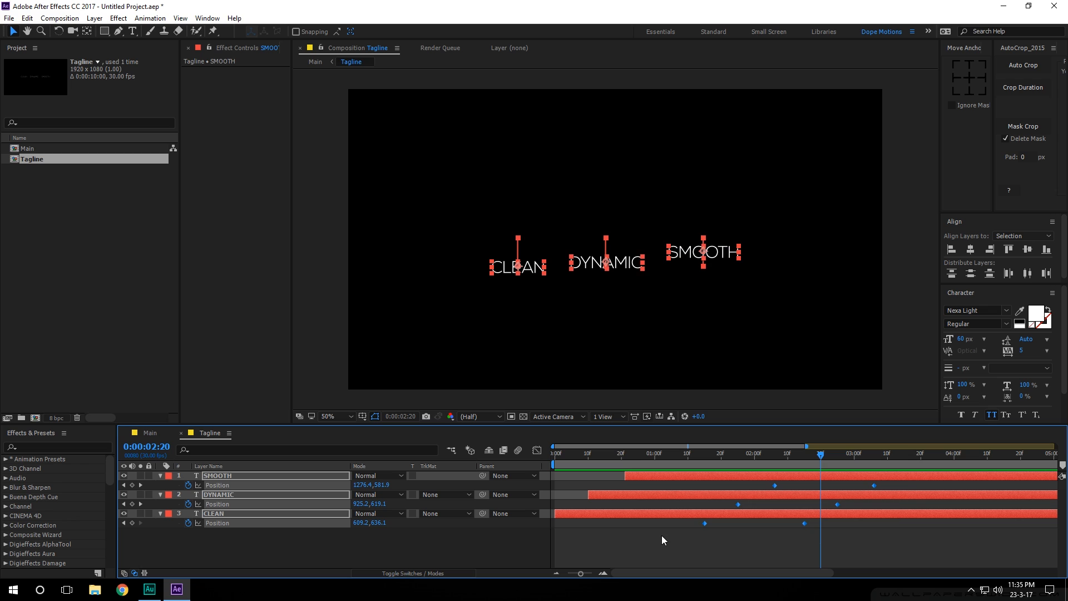
{"action": "key", "text": "F9"}
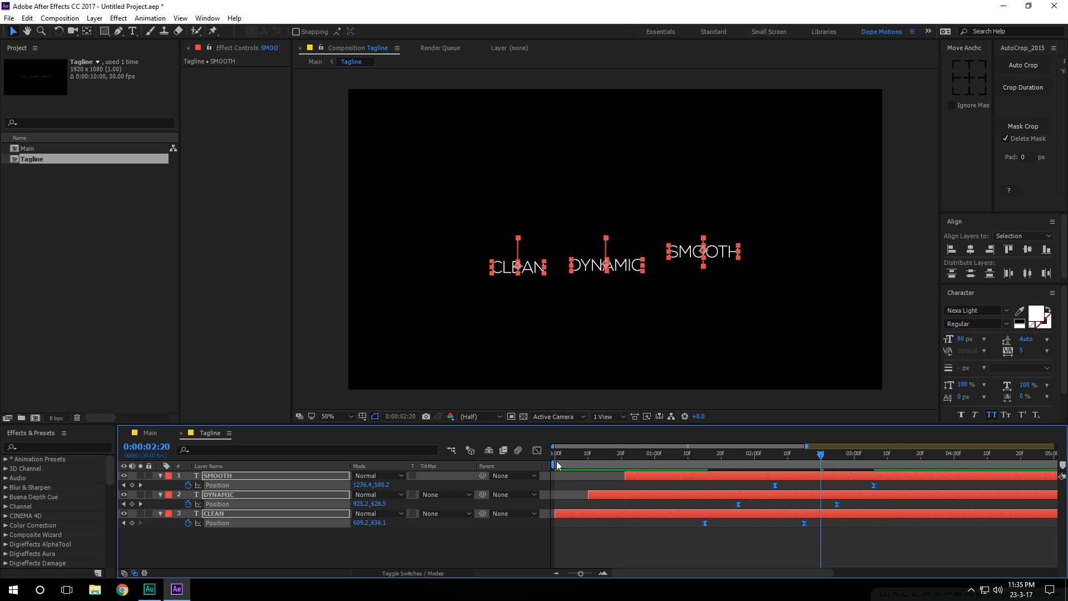
{"action": "left_click", "coordinate": [536, 450]}
{"action": "left_click_drag", "start_coordinate": [894, 538], "coordinate": [786, 545]}
Step: Return to the Main composition and play it from the start to check the eased tagline movement
{"action": "left_click", "coordinate": [149, 432]}
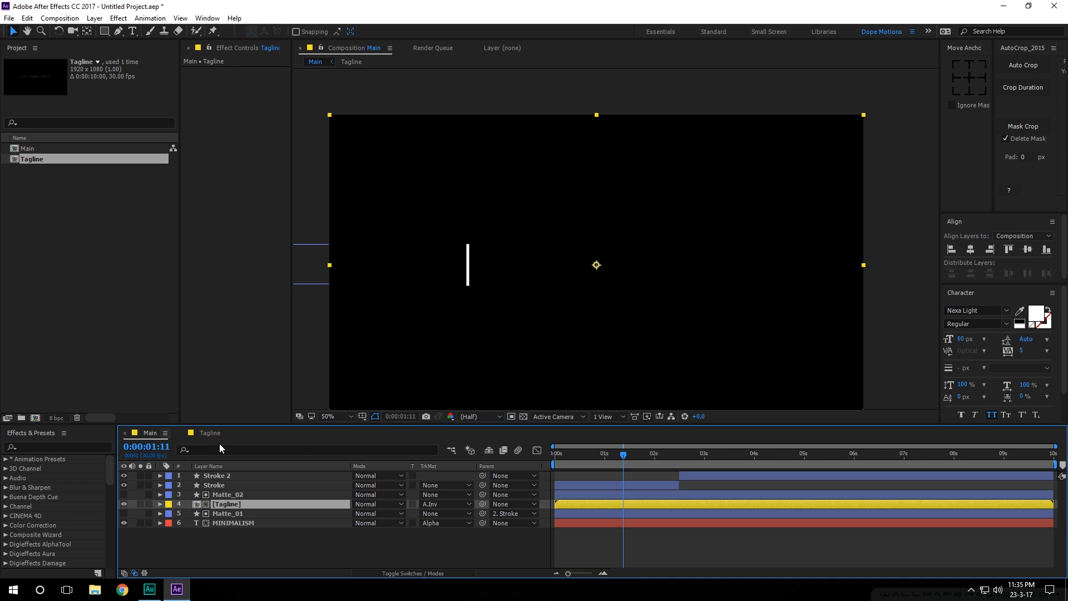
{"action": "key", "text": "space"}
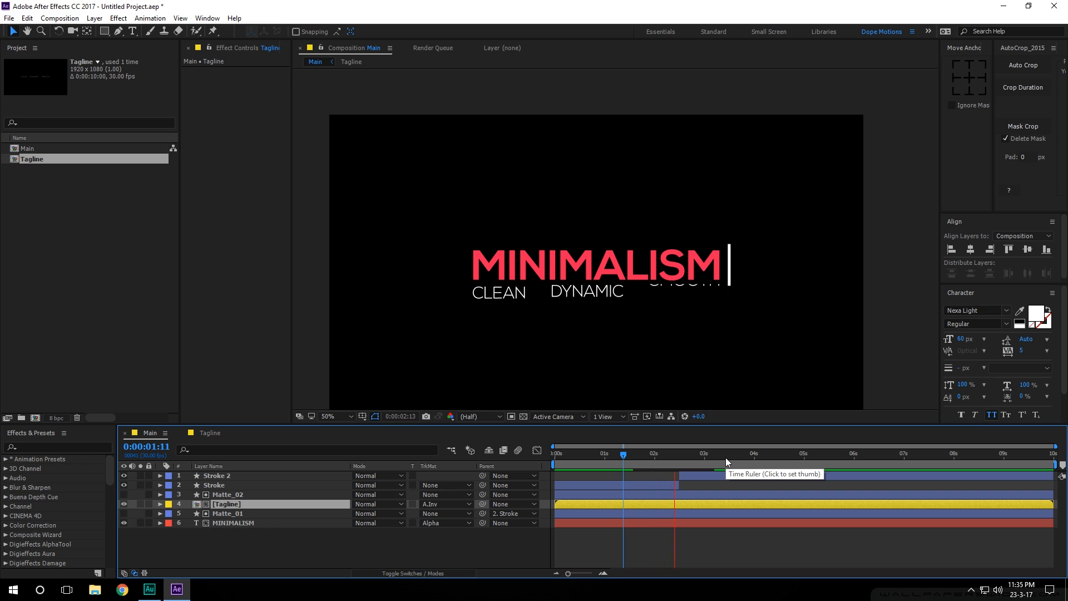
{"action": "left_click_drag", "start_coordinate": [625, 456], "coordinate": [515, 462]}
{"action": "key", "text": "space"}
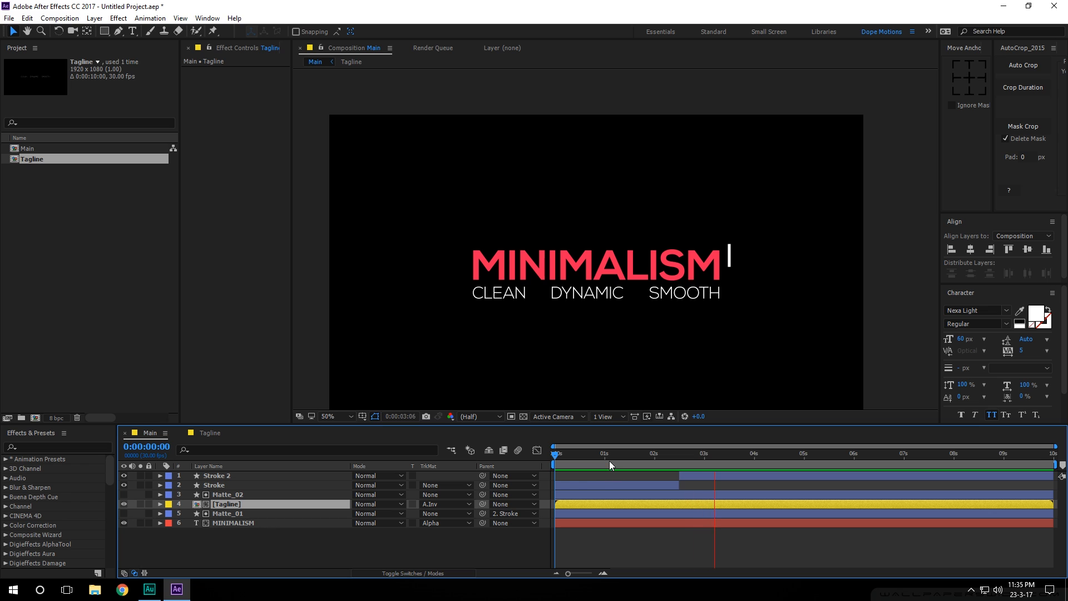
{"action": "left_click", "coordinate": [616, 456]}
Step: In the Tagline composition, tighten the stagger so DYNAMIC starts at frame 5 and SMOOTH at frame 10
{"action": "left_click", "coordinate": [231, 433]}
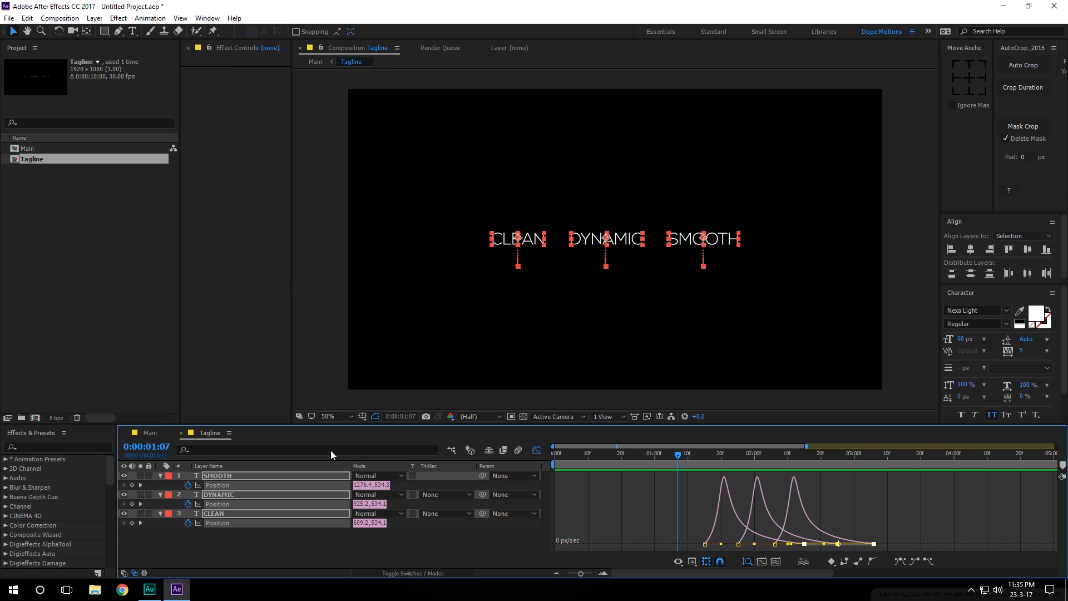
{"action": "left_click", "coordinate": [535, 452]}
{"action": "left_click", "coordinate": [630, 528]}
{"action": "left_click_drag", "start_coordinate": [612, 496], "coordinate": [585, 495]}
{"action": "left_click", "coordinate": [572, 455]}
{"action": "left_click", "coordinate": [587, 455]}
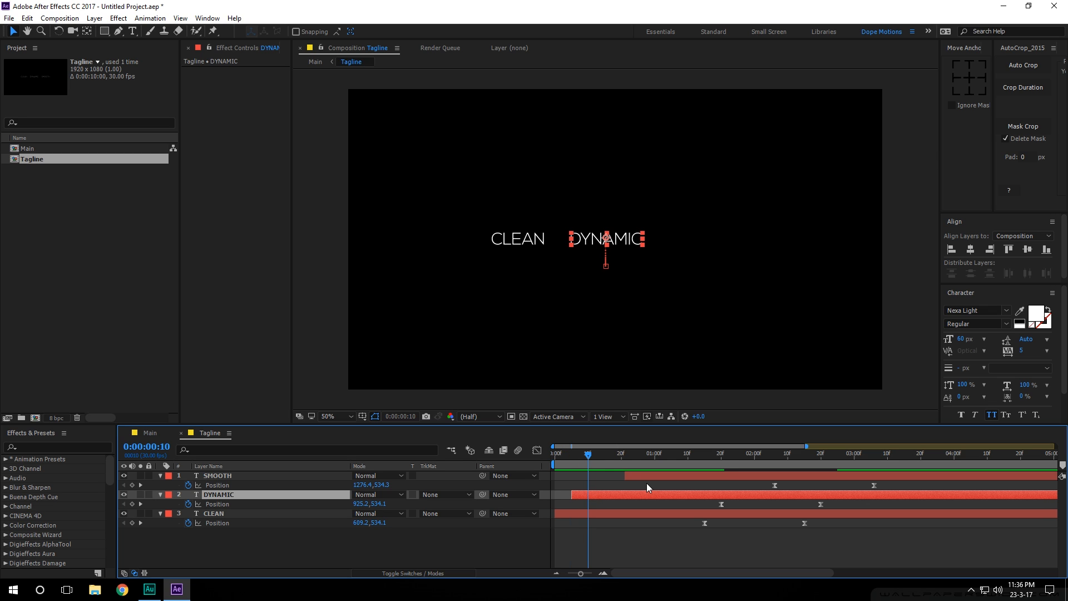
{"action": "left_click_drag", "start_coordinate": [644, 477], "coordinate": [543, 488]}
Step: Play the Main composition from the start to review the tighter tagline stagger
{"action": "left_click", "coordinate": [142, 433]}
{"action": "key", "text": "space"}
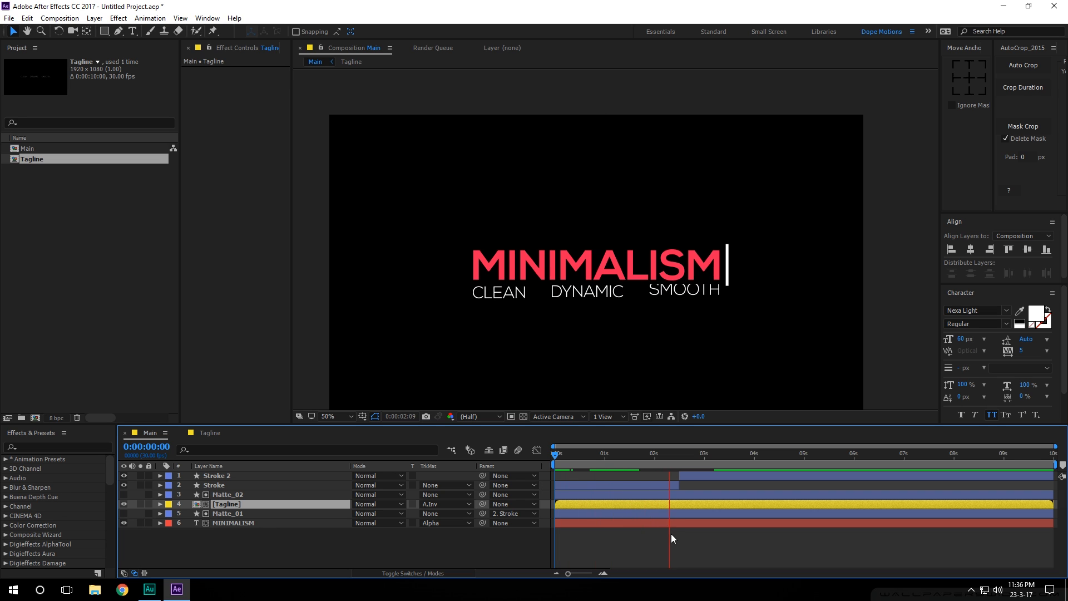
{"action": "key", "text": "space"}
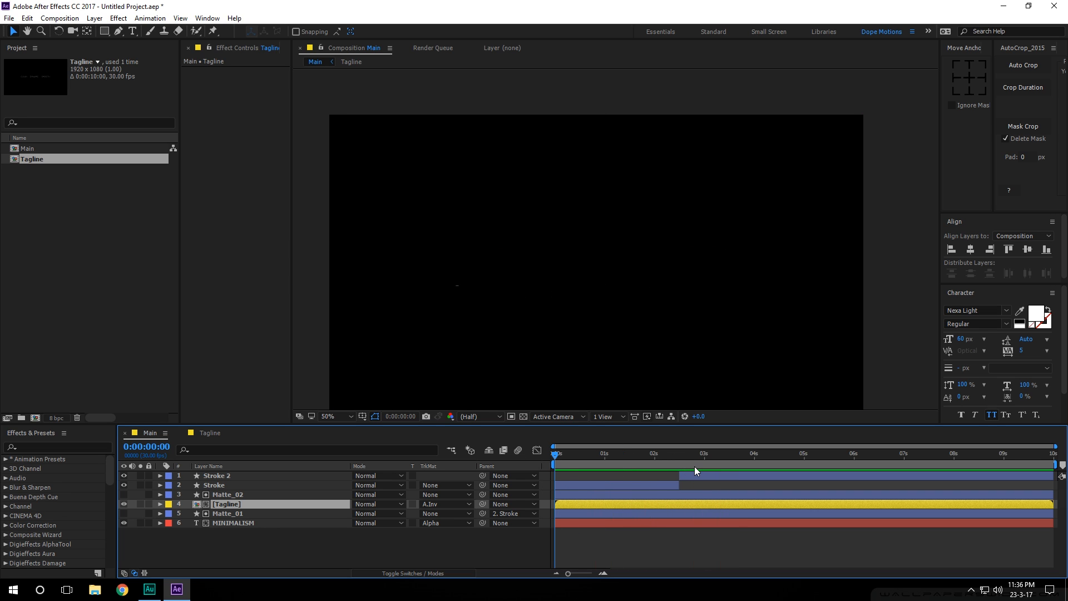
{"action": "key", "text": "space"}
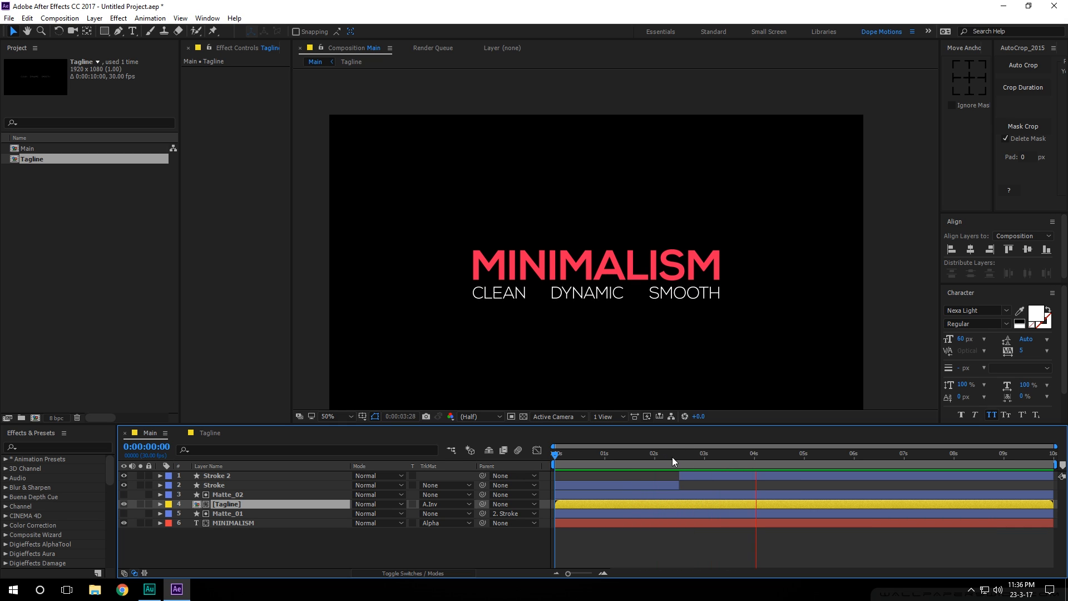
Step: At 0:00:02:15 in Main, with no layer selected, draw a small circle shape at the upper end of the white bar
{"action": "left_click_drag", "start_coordinate": [672, 457], "coordinate": [704, 456]}
{"action": "left_click_drag", "start_coordinate": [705, 457], "coordinate": [678, 461]}
{"action": "left_click", "coordinate": [690, 475]}
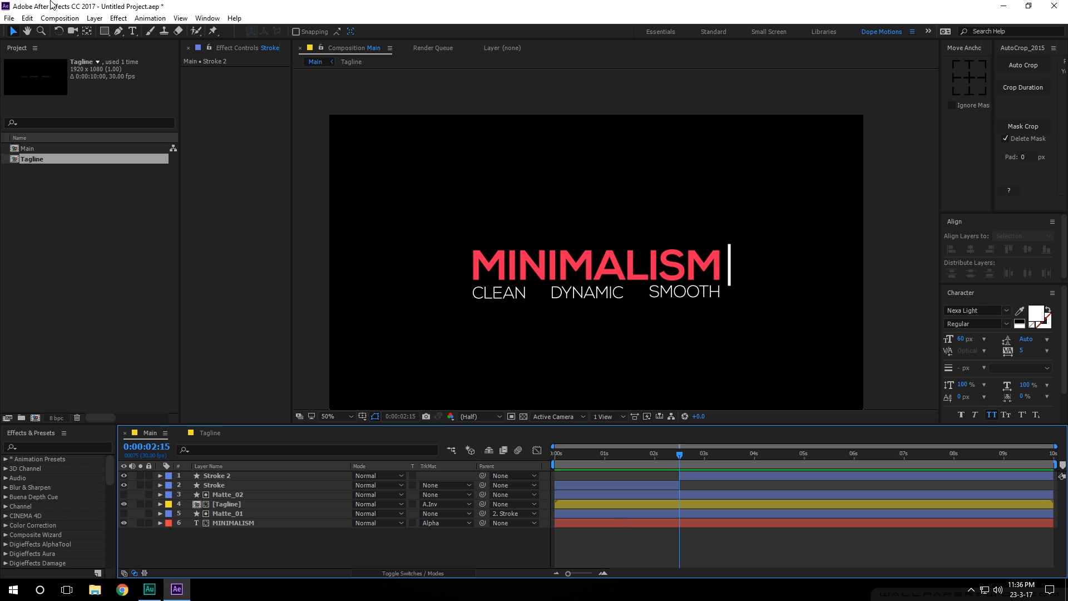
{"action": "left_click_drag", "start_coordinate": [104, 31], "coordinate": [143, 55]}
{"action": "scroll", "coordinate": [765, 223], "scroll_direction": "up", "scroll_amount": 2}
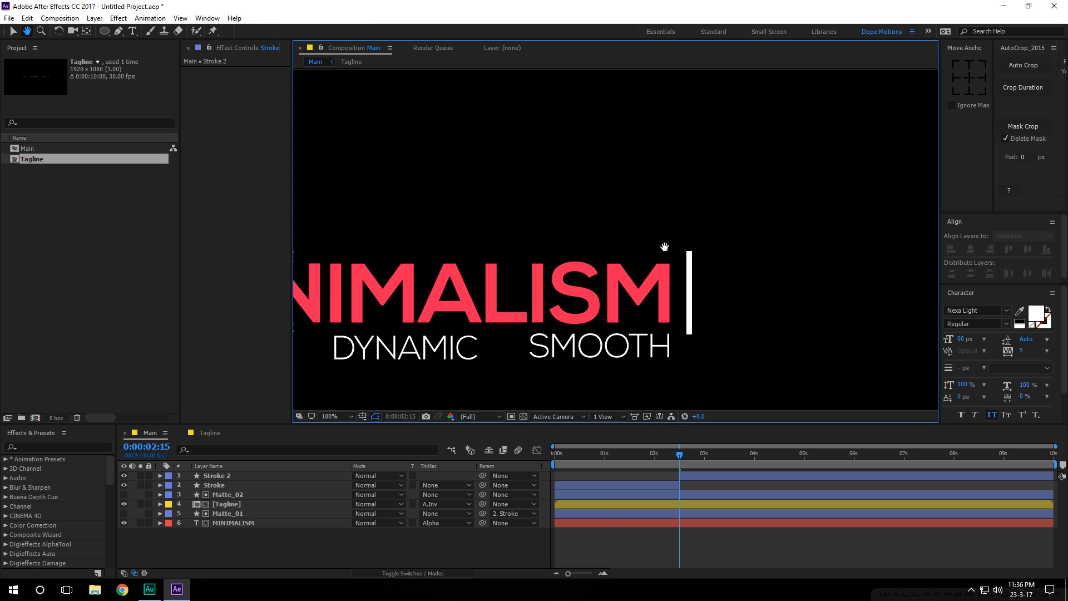
{"action": "mouse_move", "coordinate": [689, 244]}
{"action": "left_mouse_down"}
{"action": "mouse_move", "coordinate": [712, 270]}
{"action": "mouse_move", "coordinate": [699, 257]}
{"action": "left_mouse_up"}
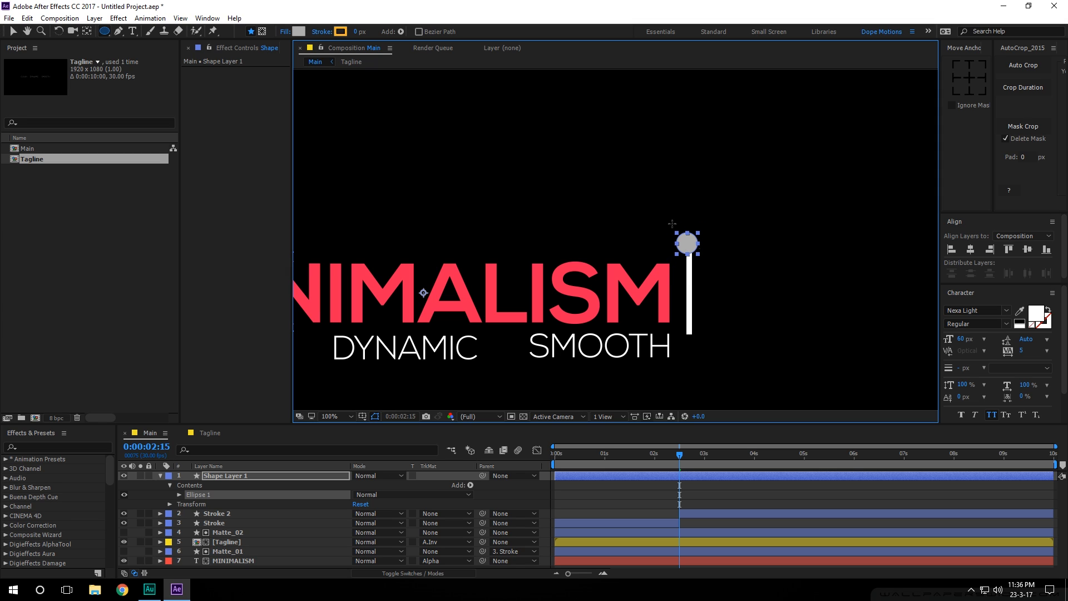
Step: Move the circle's anchor point to its centre and align the circle horizontally over the top end of the white bar
{"action": "left_click", "coordinate": [13, 32]}
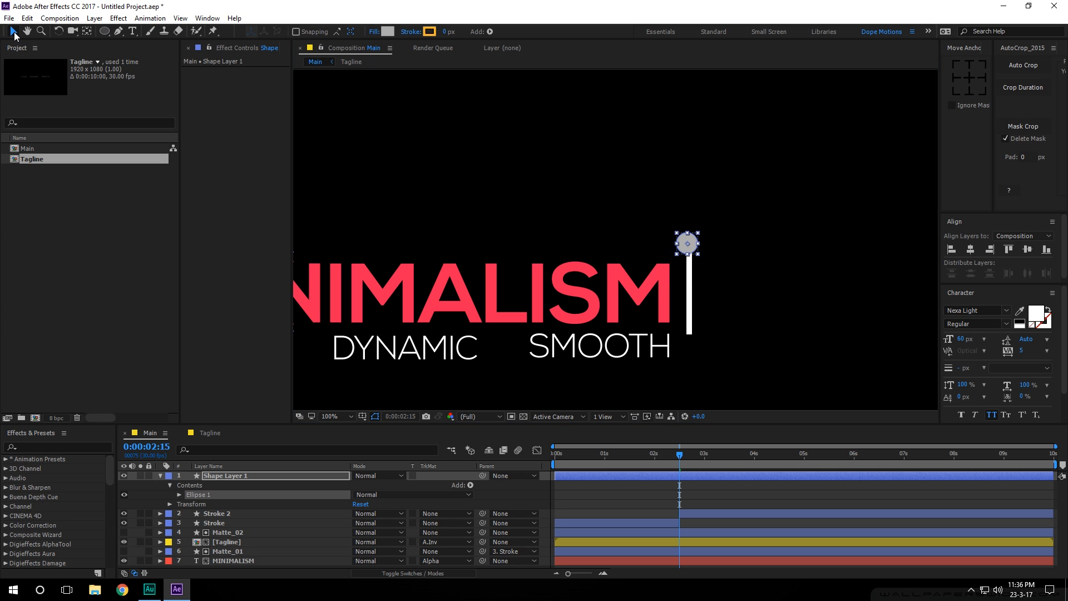
{"action": "left_click", "coordinate": [967, 81]}
{"action": "key", "text": "period"}
{"action": "left_click_drag", "start_coordinate": [762, 247], "coordinate": [767, 243]}
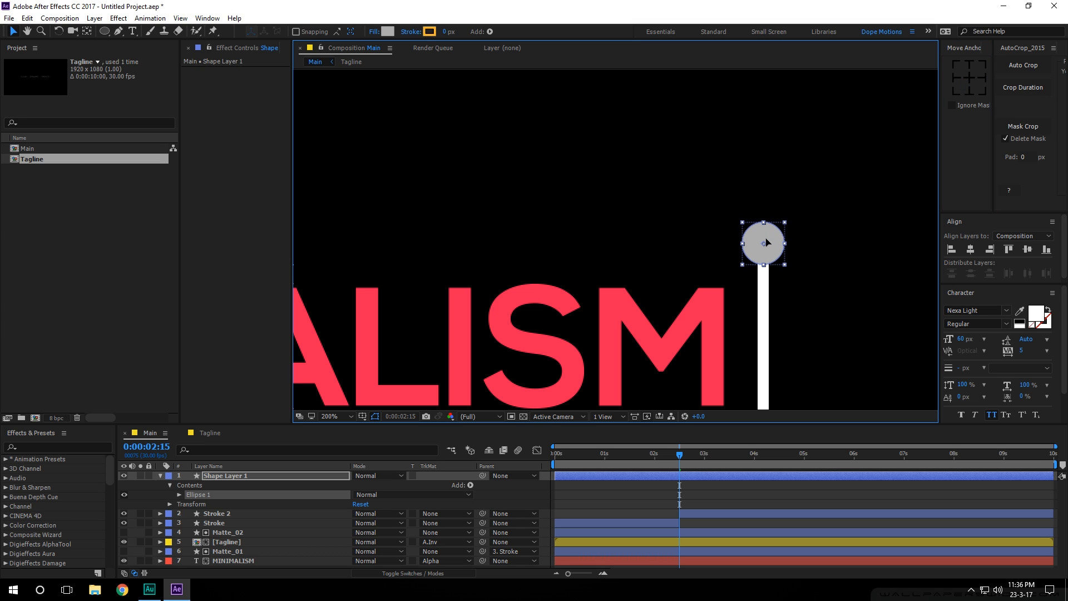
{"action": "left_click", "coordinate": [705, 483]}
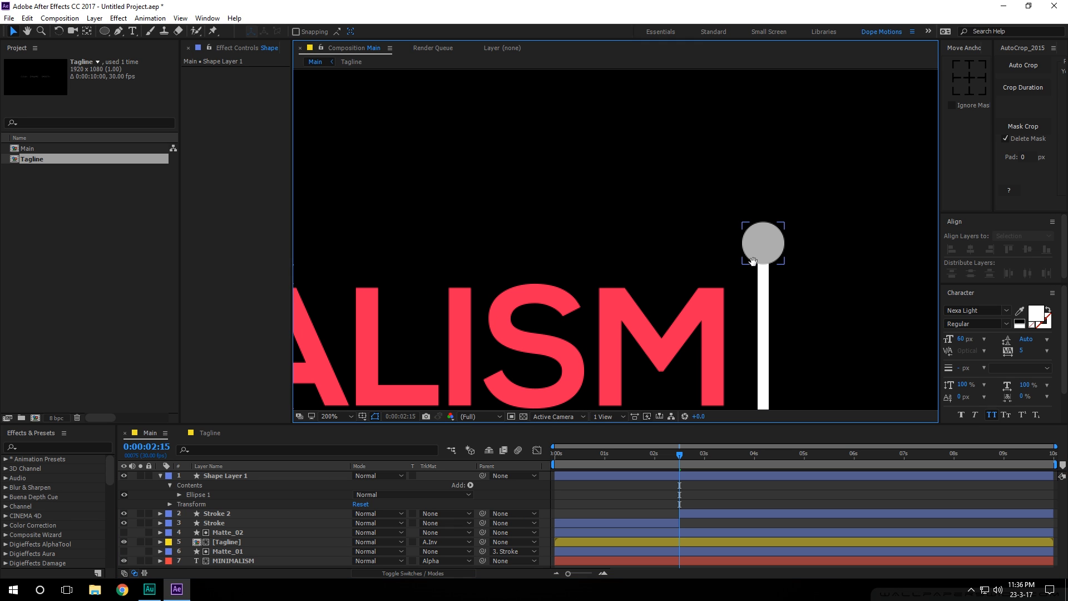
{"action": "left_click_drag", "start_coordinate": [752, 263], "coordinate": [712, 237]}
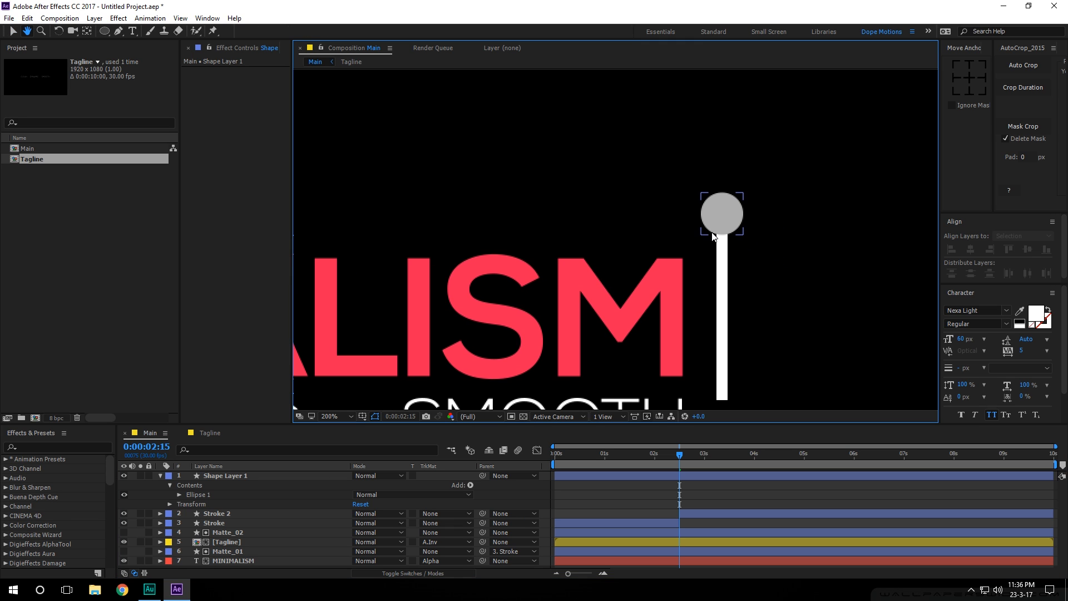
Step: Re-centre the circle layer's anchor point and keyframe its Scale from 0% at 0:00:02:15 to 100% about one second on
{"action": "left_click", "coordinate": [218, 475]}
{"action": "key", "text": "s"}
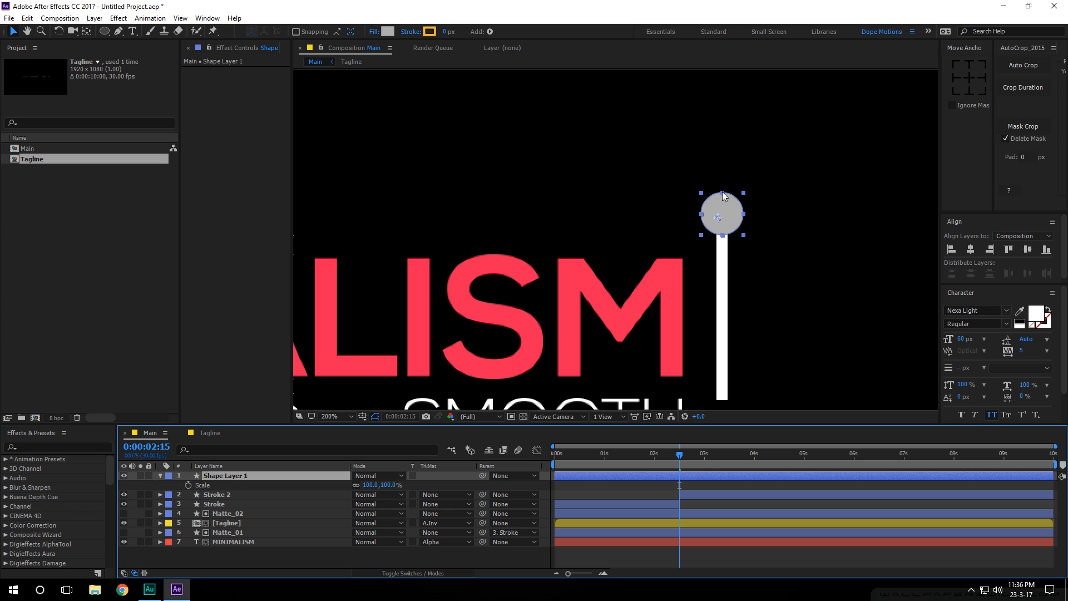
{"action": "left_click", "coordinate": [971, 82]}
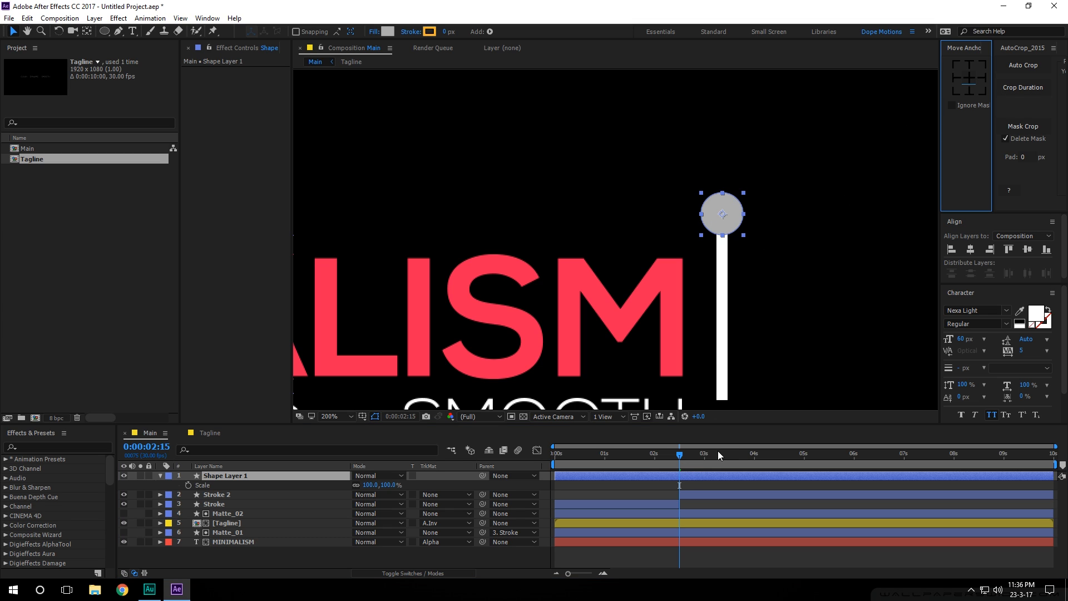
{"action": "mouse_move", "coordinate": [679, 461]}
{"action": "left_mouse_down"}
{"action": "mouse_move", "coordinate": [726, 460]}
{"action": "mouse_move", "coordinate": [671, 458]}
{"action": "mouse_move", "coordinate": [719, 458]}
{"action": "left_mouse_up"}
{"action": "left_click", "coordinate": [188, 485]}
{"action": "left_click", "coordinate": [383, 484]}
{"action": "type", "text": "0"}
{"action": "left_click", "coordinate": [620, 486]}
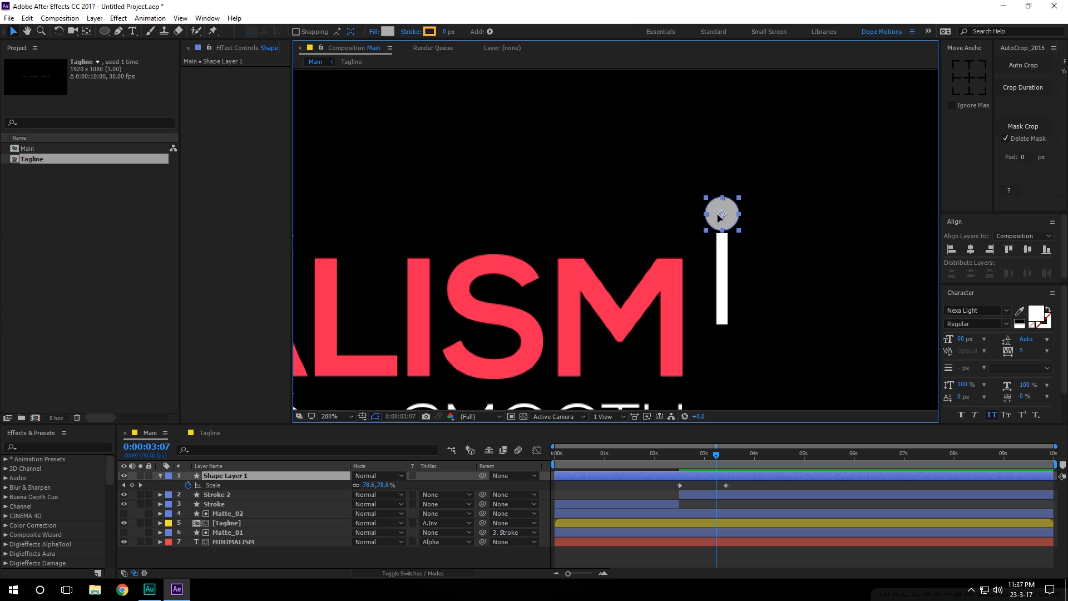
Step: Lower the circle towards the top of the shrinking bar and shift both of its Scale keyframes about 7 frames later
{"action": "left_click_drag", "start_coordinate": [714, 214], "coordinate": [717, 222]}
{"action": "left_click", "coordinate": [733, 486]}
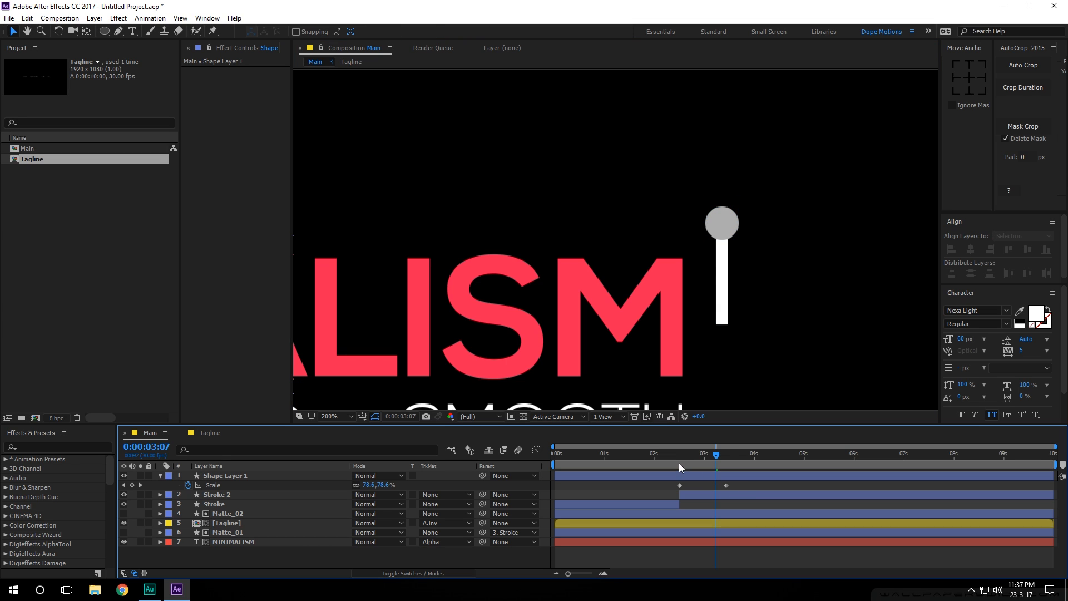
{"action": "mouse_move", "coordinate": [677, 458]}
{"action": "left_mouse_down"}
{"action": "mouse_move", "coordinate": [708, 457]}
{"action": "mouse_move", "coordinate": [680, 462]}
{"action": "left_mouse_up"}
{"action": "left_click", "coordinate": [676, 477]}
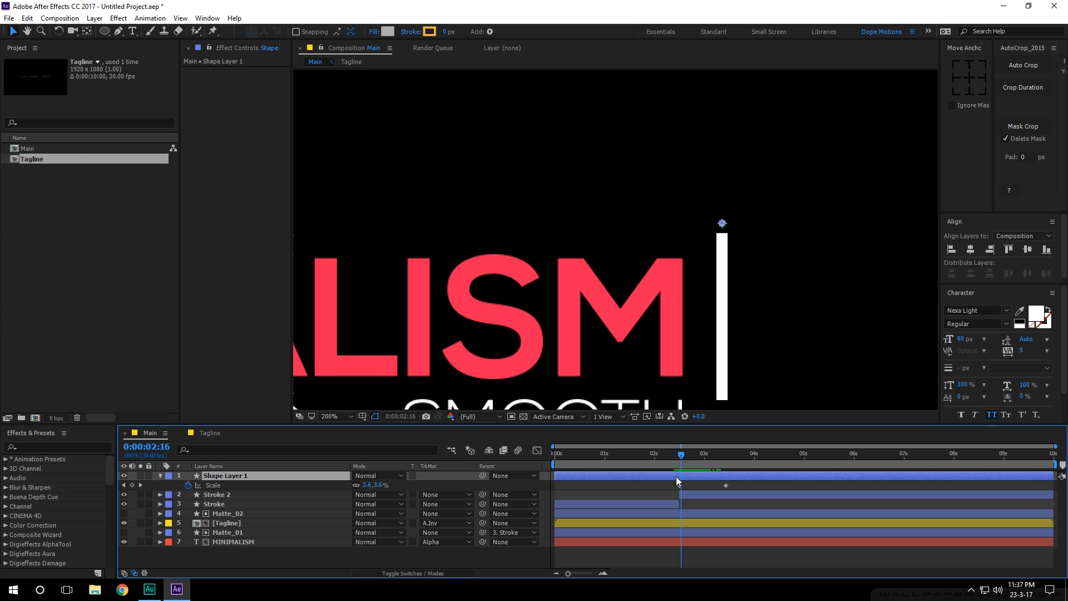
{"action": "key", "text": "u"}
{"action": "key", "text": "u"}
{"action": "left_click_drag", "start_coordinate": [673, 486], "coordinate": [736, 484]}
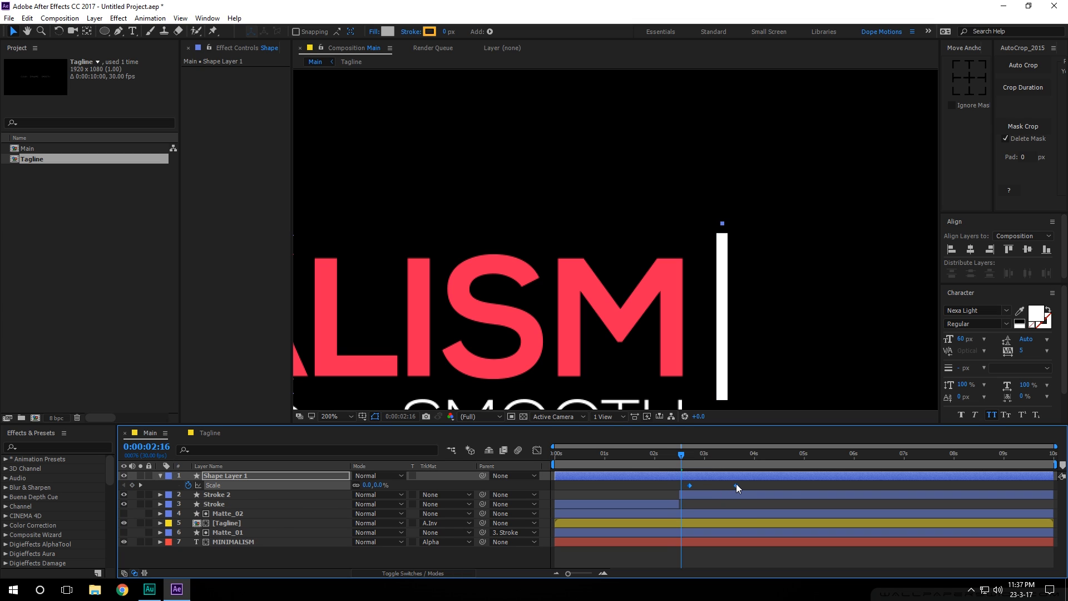
Step: Nudge the circle slightly down at 0:00:03:09 and apply Easy Ease to both of its Scale keyframes
{"action": "left_click_drag", "start_coordinate": [681, 454], "coordinate": [723, 459]}
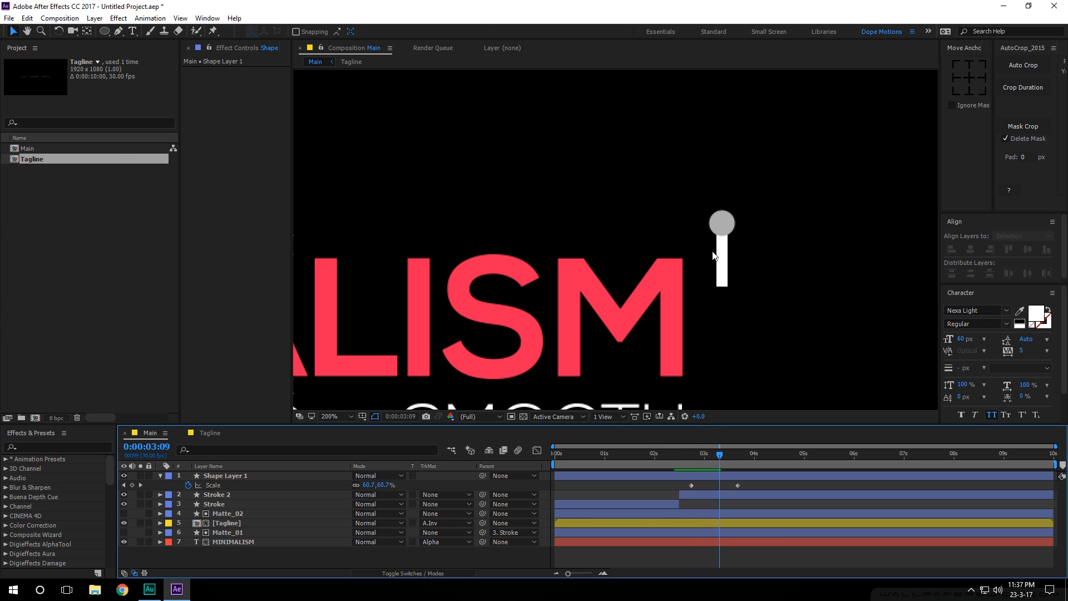
{"action": "left_click", "coordinate": [725, 229]}
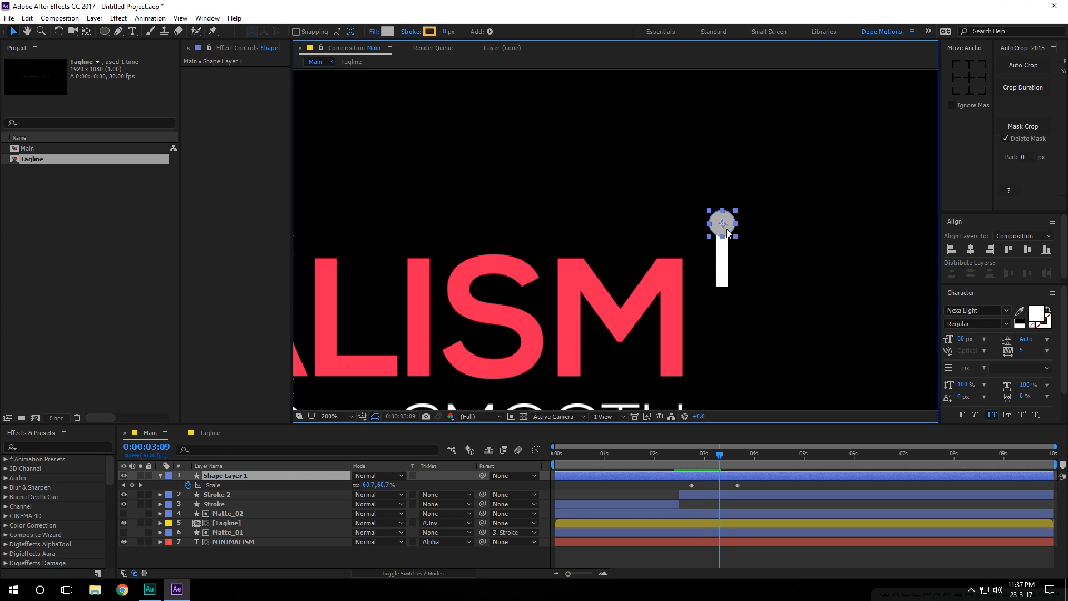
{"action": "left_click", "coordinate": [753, 495]}
{"action": "mouse_move", "coordinate": [714, 455]}
{"action": "left_mouse_down"}
{"action": "mouse_move", "coordinate": [693, 465]}
{"action": "mouse_move", "coordinate": [682, 455]}
{"action": "mouse_move", "coordinate": [730, 459]}
{"action": "mouse_move", "coordinate": [685, 459]}
{"action": "mouse_move", "coordinate": [722, 459]}
{"action": "mouse_move", "coordinate": [696, 460]}
{"action": "mouse_move", "coordinate": [753, 491]}
{"action": "left_mouse_up"}
{"action": "left_click", "coordinate": [706, 503]}
{"action": "key", "text": "F9"}
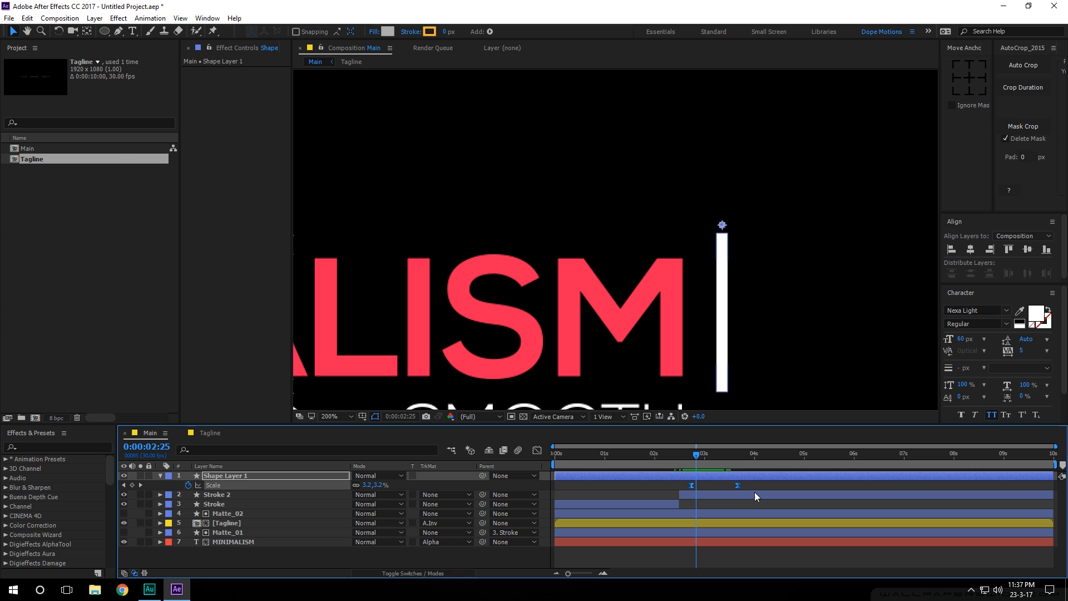
Step: Shape the circle's Scale speed curve to start slowly and peak near the last keyframe, and preview it against the shrinking bar
{"action": "left_click", "coordinate": [536, 450]}
{"action": "left_click_drag", "start_coordinate": [685, 542], "coordinate": [725, 548]}
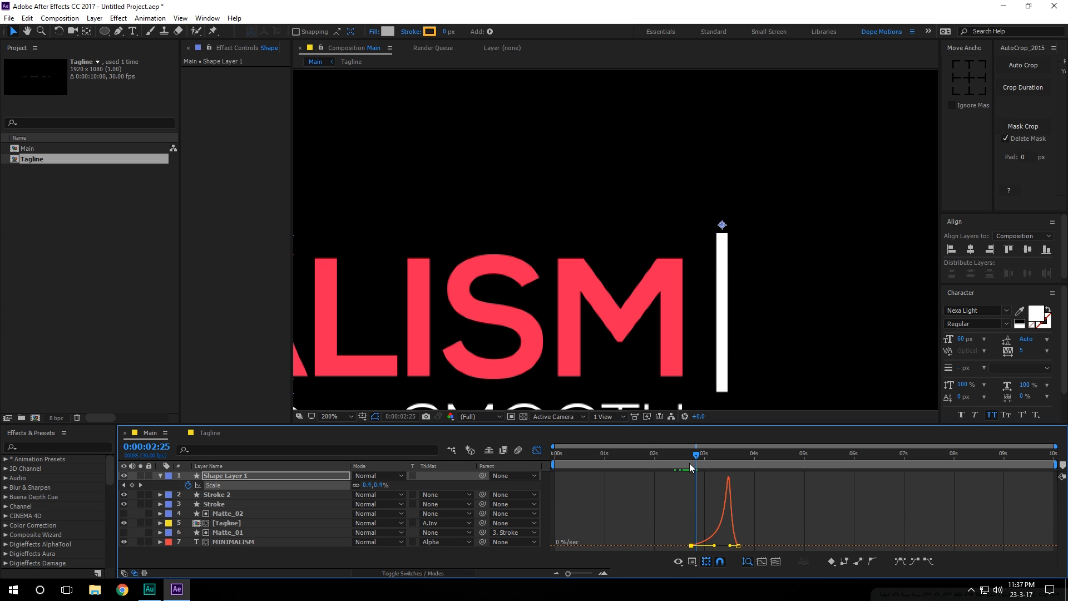
{"action": "left_click", "coordinate": [677, 458]}
{"action": "key", "text": "space"}
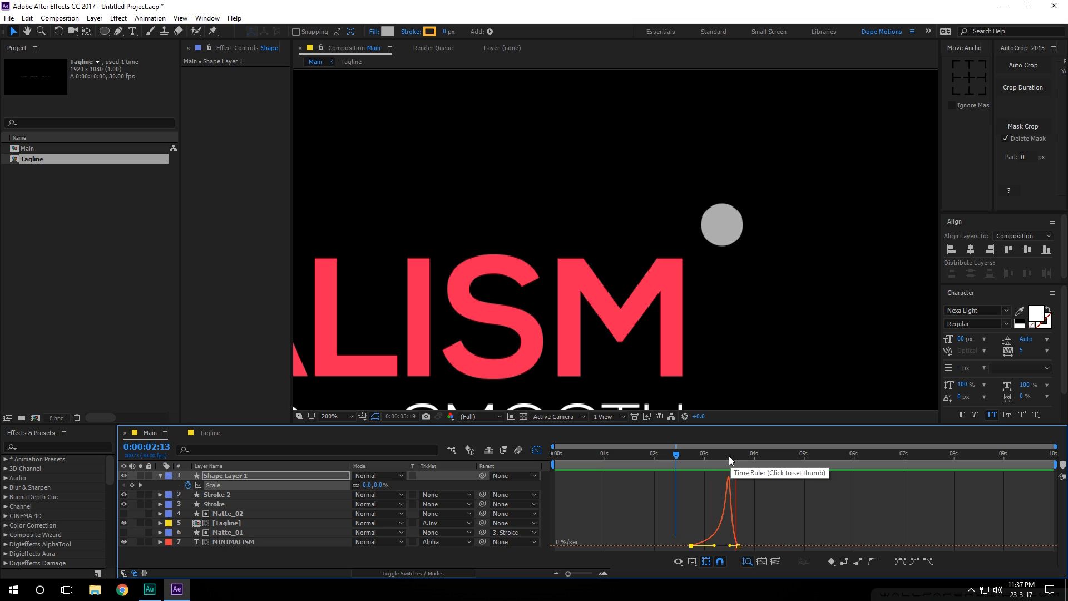
{"action": "left_click", "coordinate": [681, 459]}
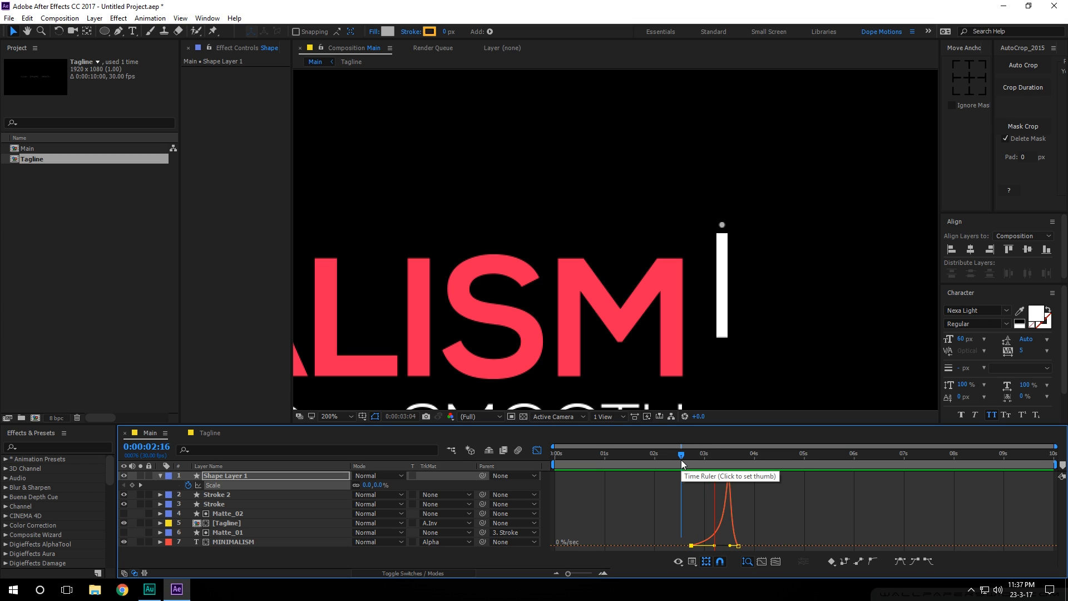
{"action": "left_click_drag", "start_coordinate": [681, 460], "coordinate": [717, 461]}
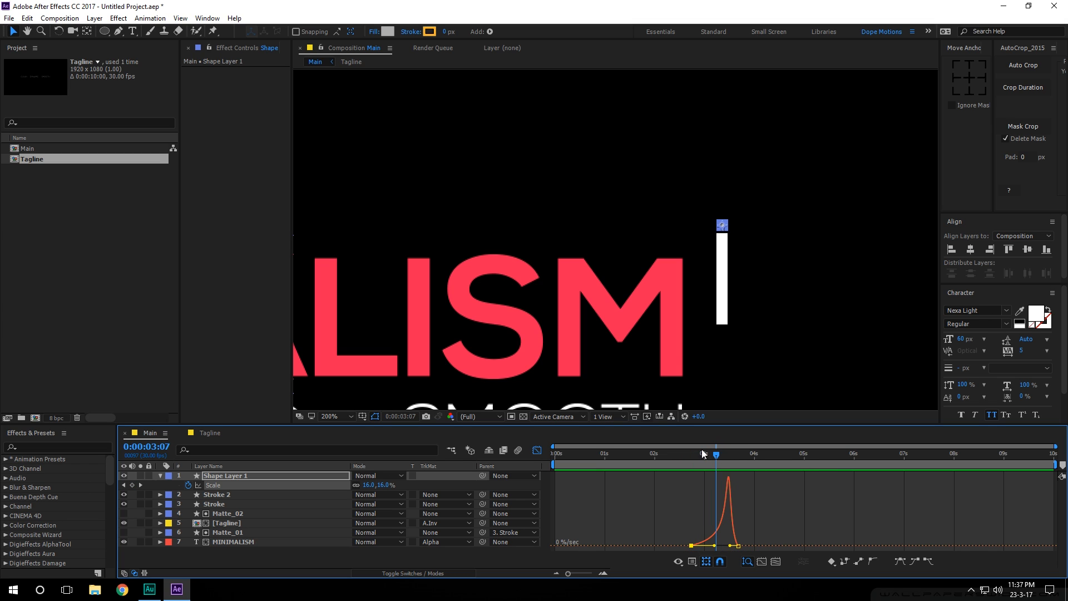
Step: Lower the circle to overlap the bar's top end at 0:00:03:07 and preview its growth with the layer controls hidden
{"action": "left_click", "coordinate": [684, 350]}
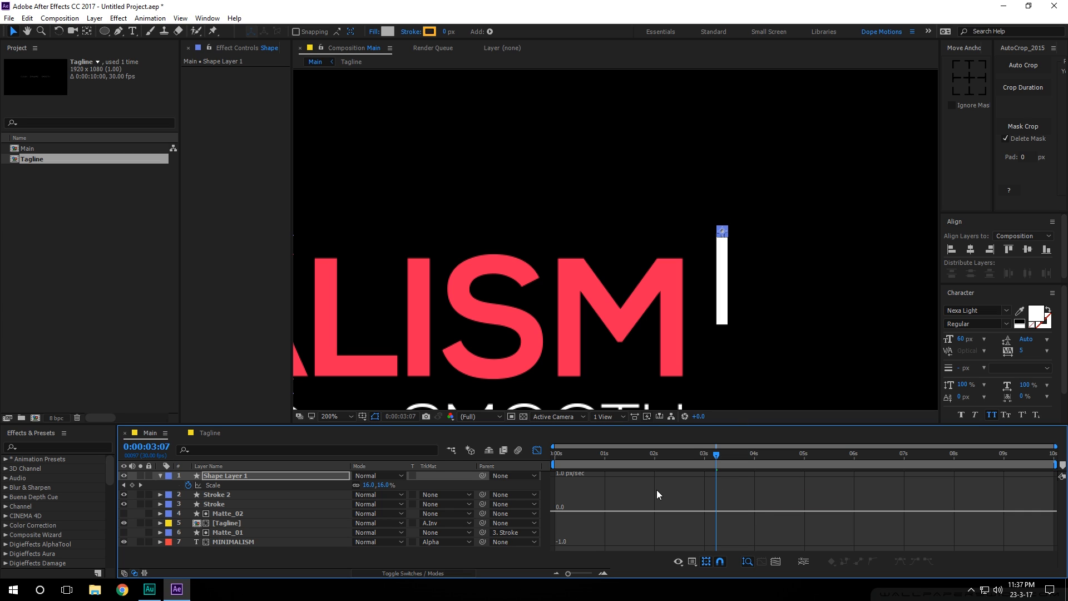
{"action": "left_click", "coordinate": [377, 418]}
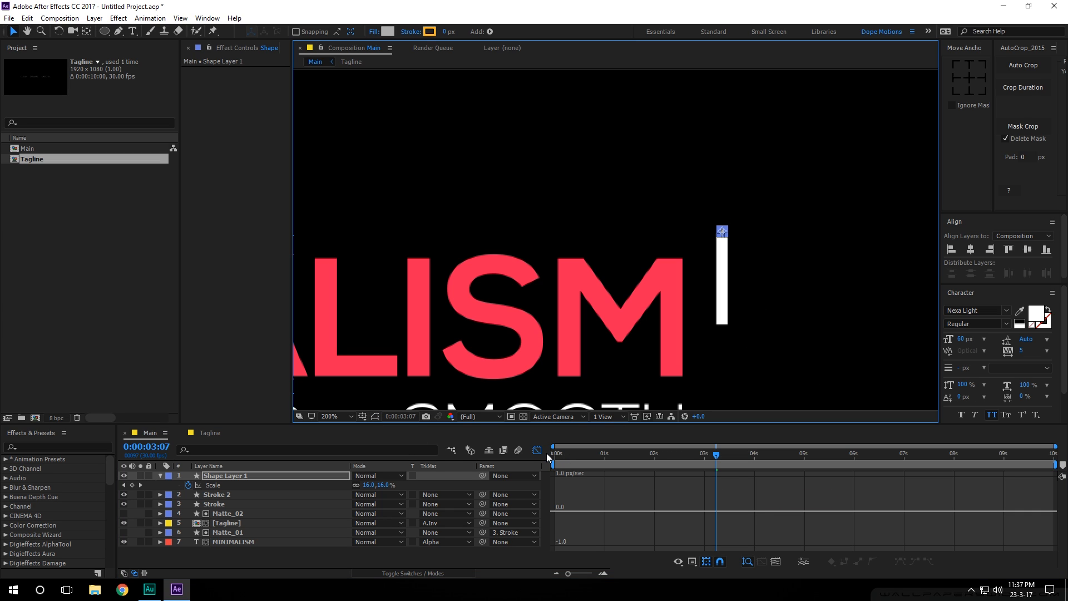
{"action": "key", "text": "ctrl+shift+h"}
{"action": "mouse_move", "coordinate": [716, 456]}
{"action": "left_mouse_down"}
{"action": "mouse_move", "coordinate": [738, 456]}
{"action": "mouse_move", "coordinate": [695, 454]}
{"action": "mouse_move", "coordinate": [735, 454]}
{"action": "mouse_move", "coordinate": [696, 454]}
{"action": "mouse_move", "coordinate": [711, 454]}
{"action": "left_mouse_up"}
{"action": "key", "text": "space"}
{"action": "left_click", "coordinate": [536, 450]}
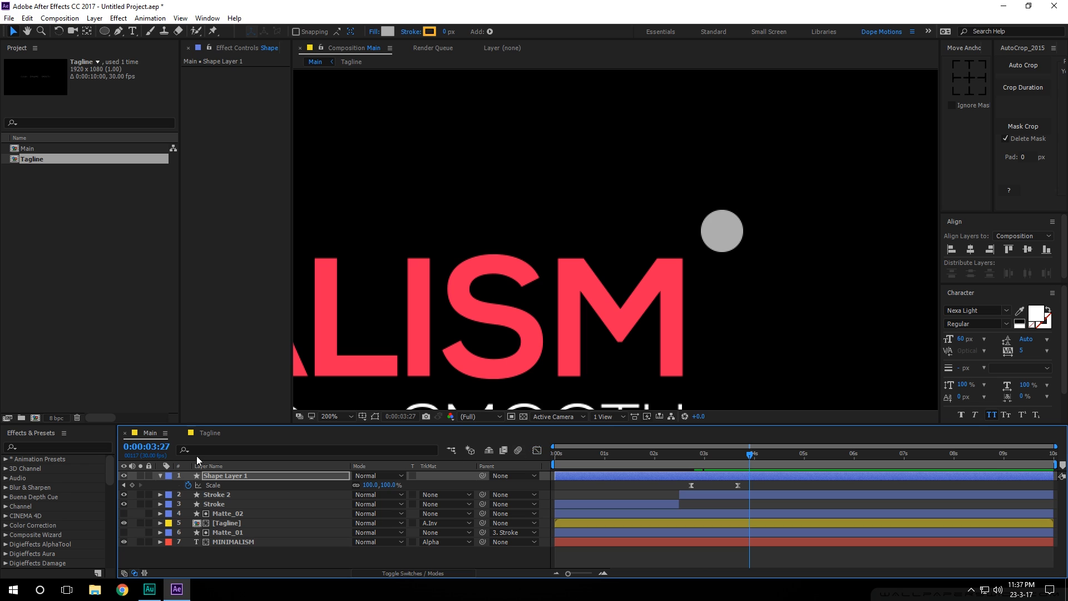
{"action": "left_click", "coordinate": [159, 476]}
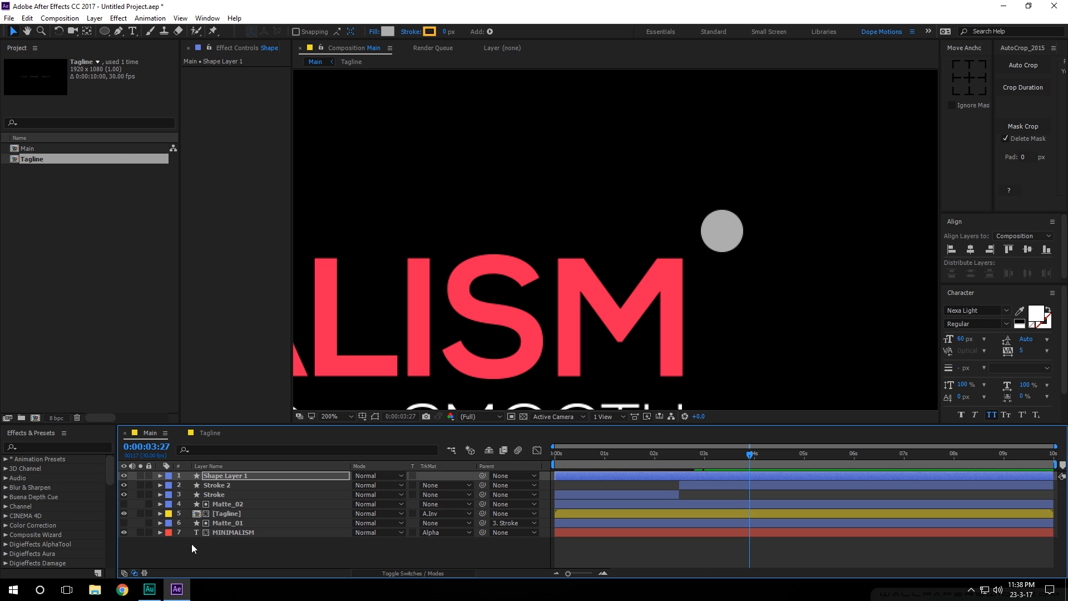
Step: Fill the circle with the copied red of the MINIMALISM title and preview its growth from the shrinking bar
{"action": "left_click", "coordinate": [230, 475]}
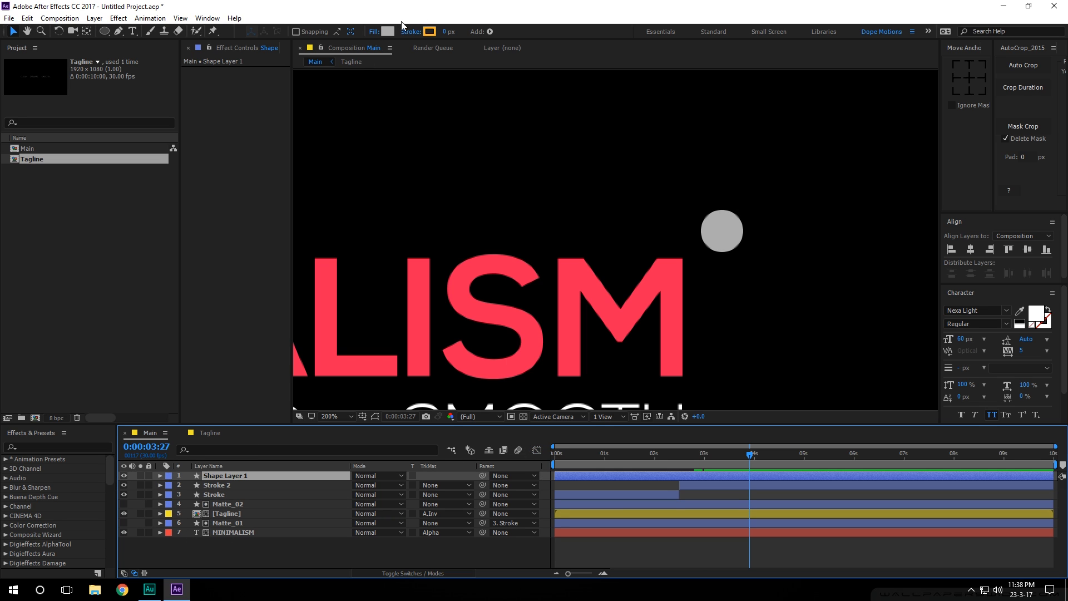
{"action": "left_click", "coordinate": [387, 31]}
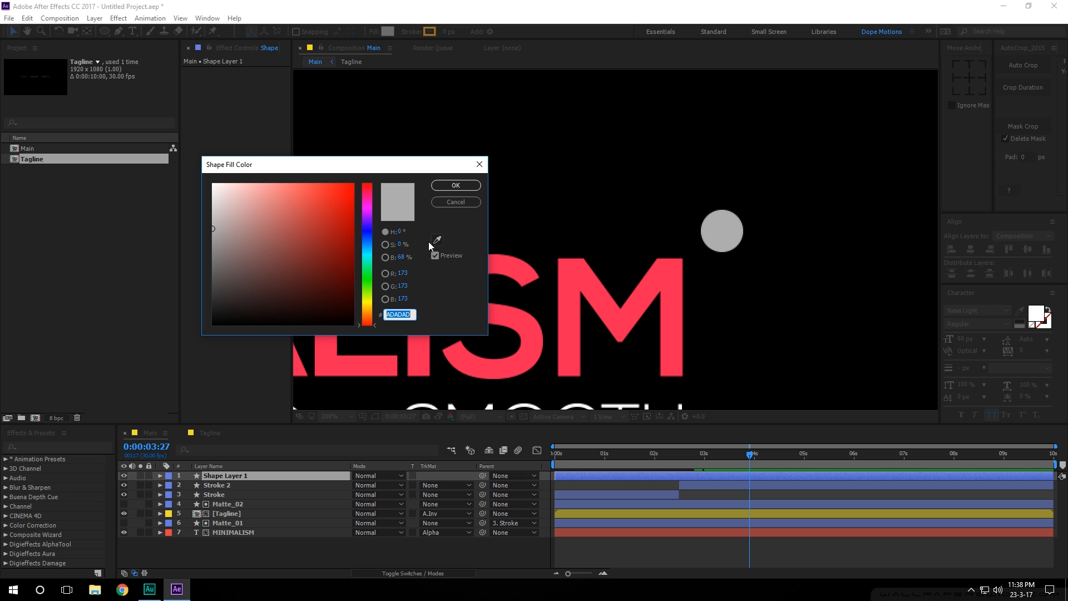
{"action": "key", "text": "ctrl+v"}
{"action": "left_click", "coordinate": [455, 185]}
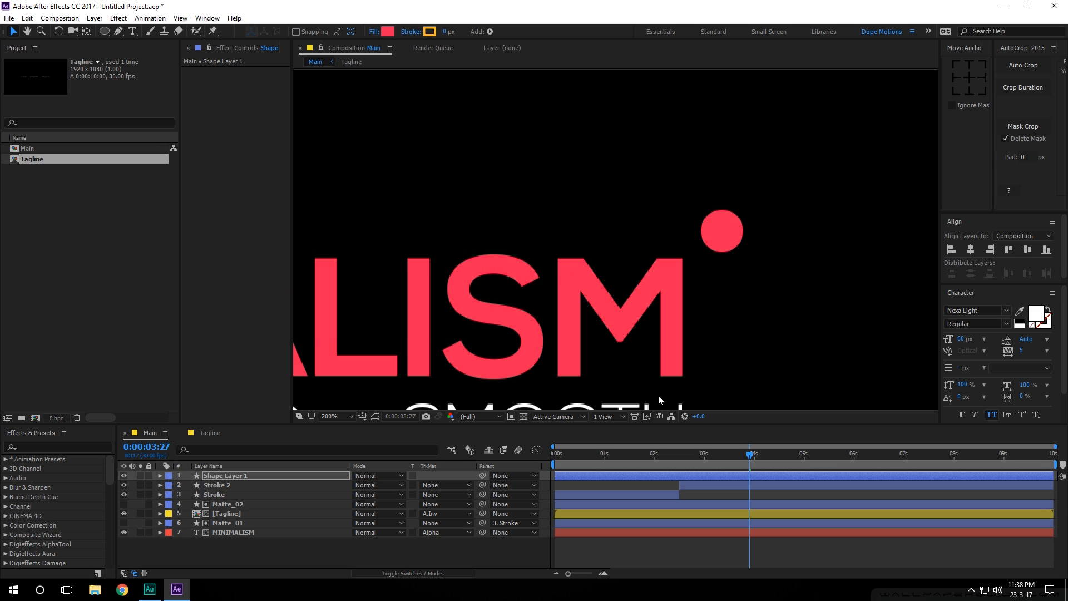
{"action": "left_click_drag", "start_coordinate": [726, 455], "coordinate": [666, 453]}
{"action": "scroll", "coordinate": [609, 302], "scroll_direction": "down", "scroll_amount": 2}
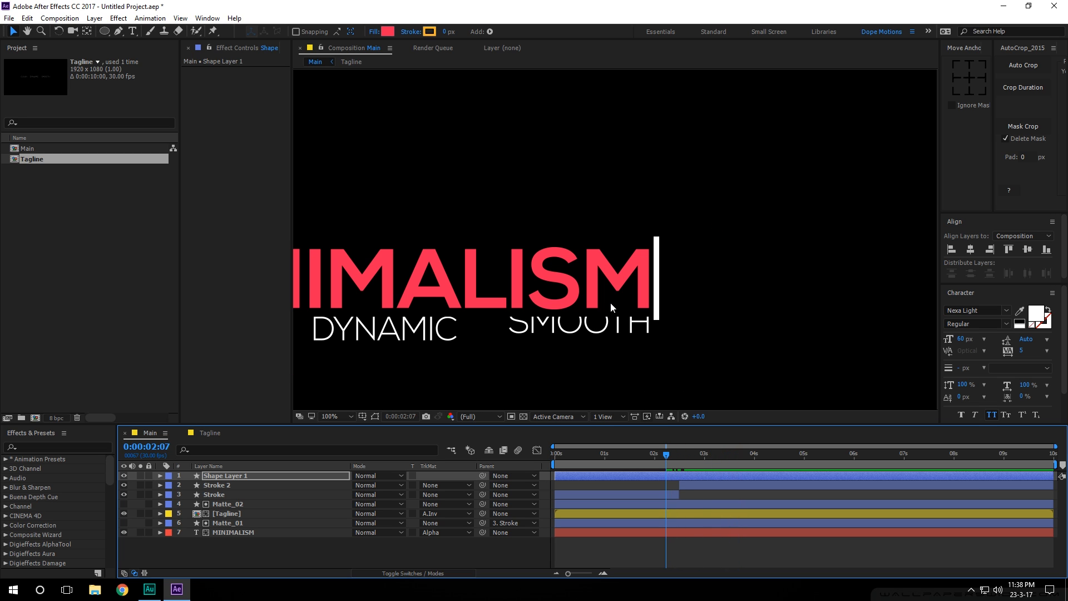
{"action": "key", "text": "space"}
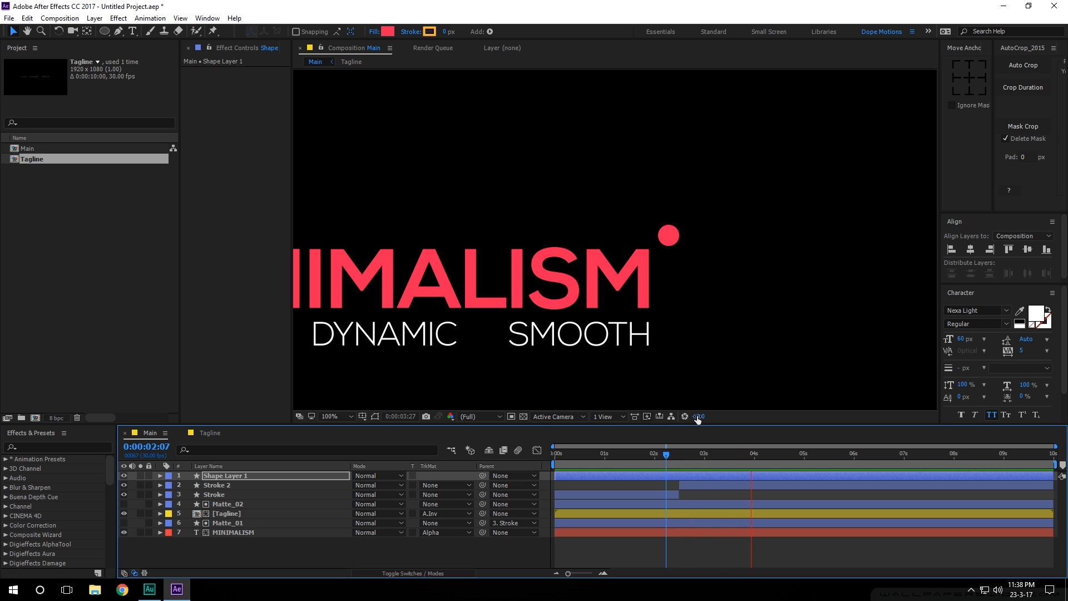
{"action": "left_click", "coordinate": [671, 455]}
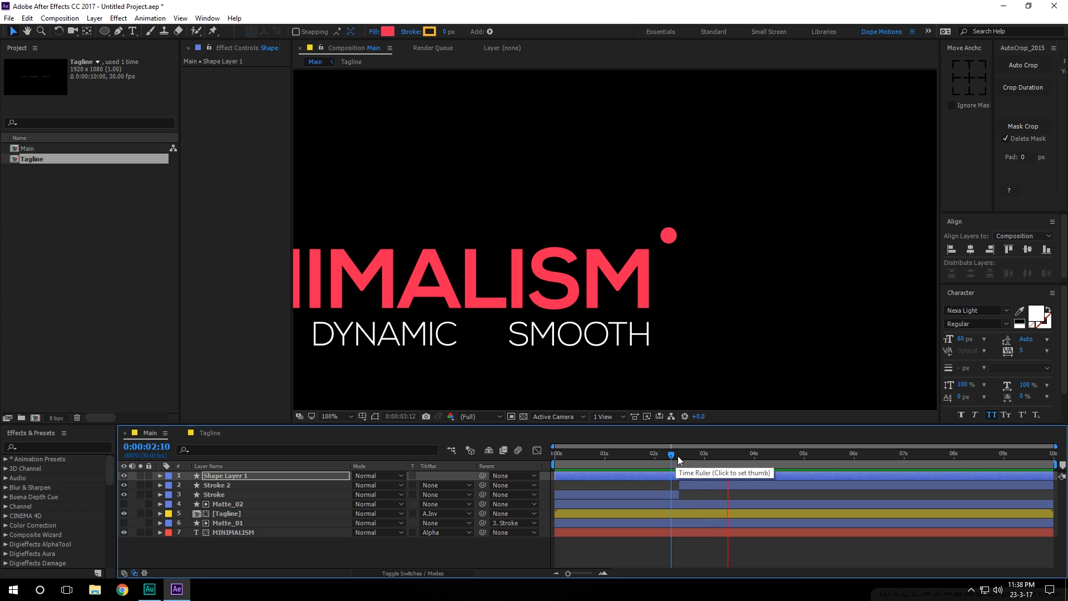
{"action": "left_click", "coordinate": [680, 455]}
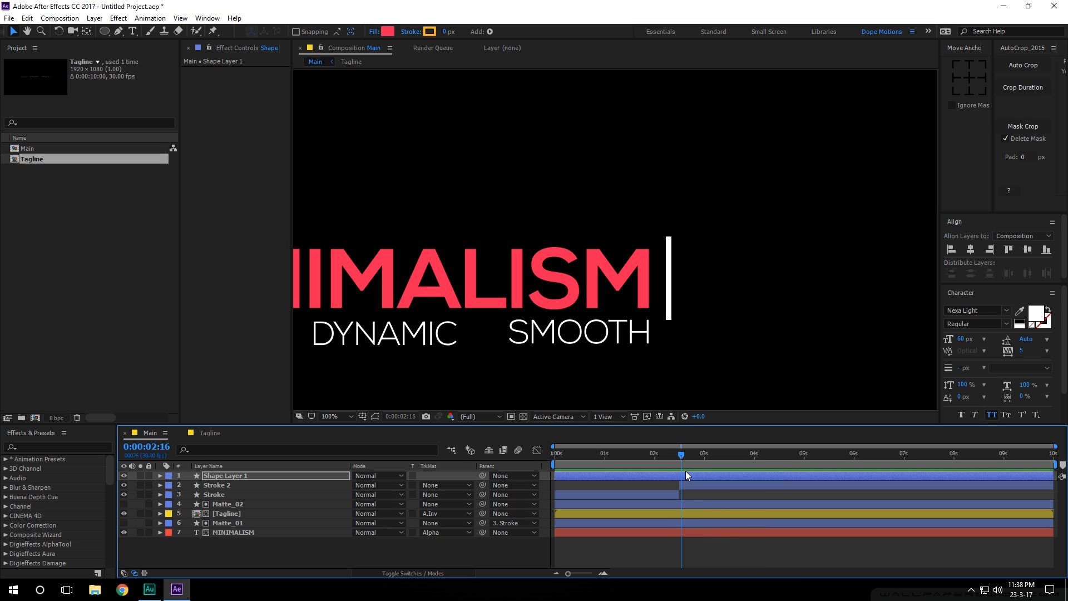
Step: Shift both of the circle's Scale keyframes about 5 frames earlier and preview the timing against the bar
{"action": "key", "text": "s"}
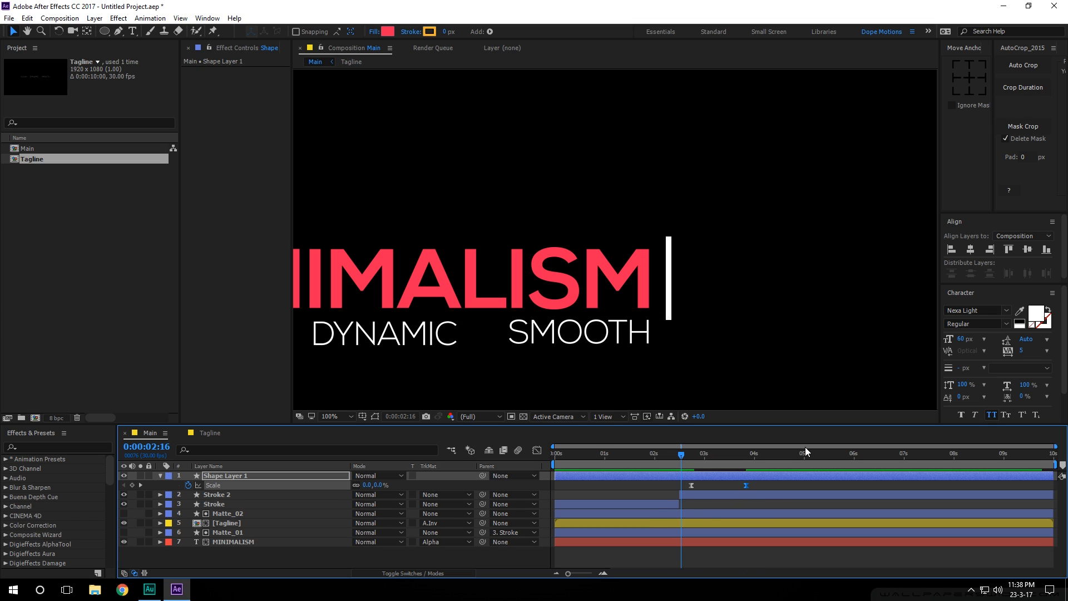
{"action": "key", "text": "space"}
{"action": "key", "text": "space"}
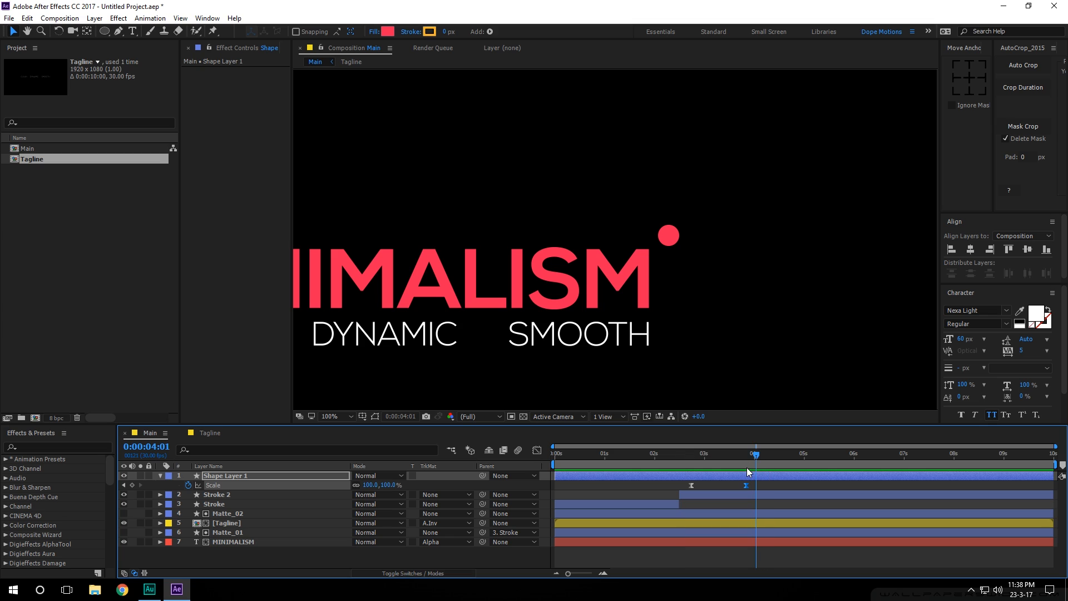
{"action": "key", "text": "space"}
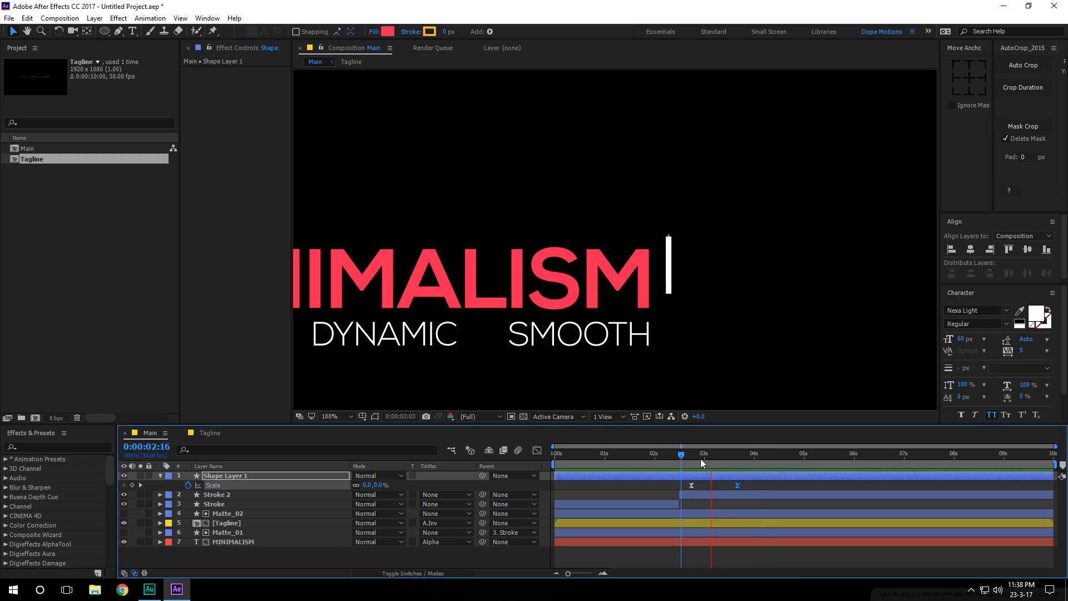
{"action": "left_click_drag", "start_coordinate": [699, 457], "coordinate": [668, 458]}
{"action": "key", "text": "space"}
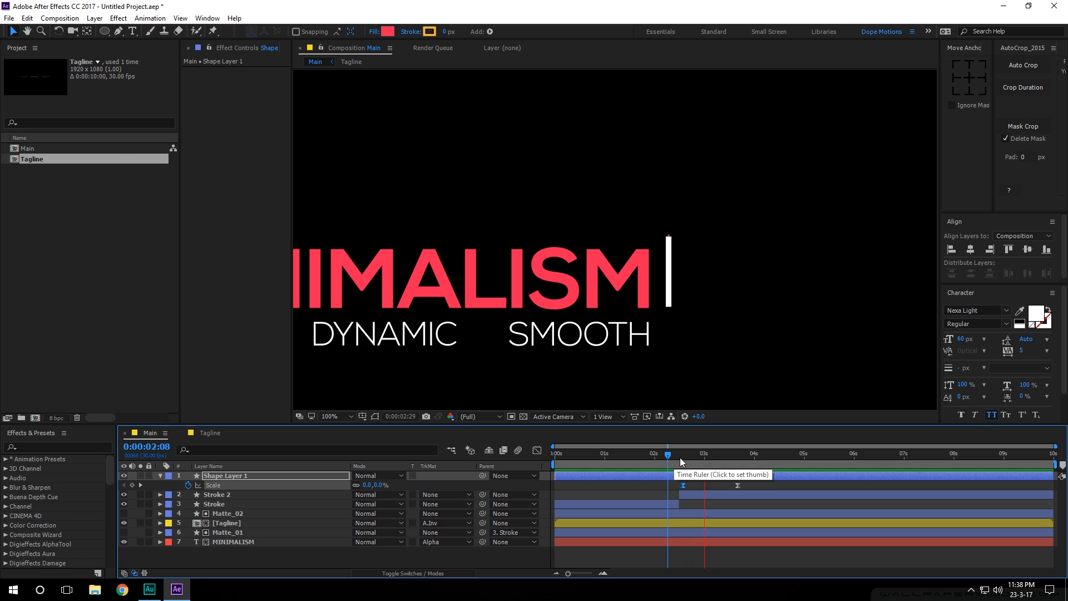
{"action": "left_click", "coordinate": [680, 457]}
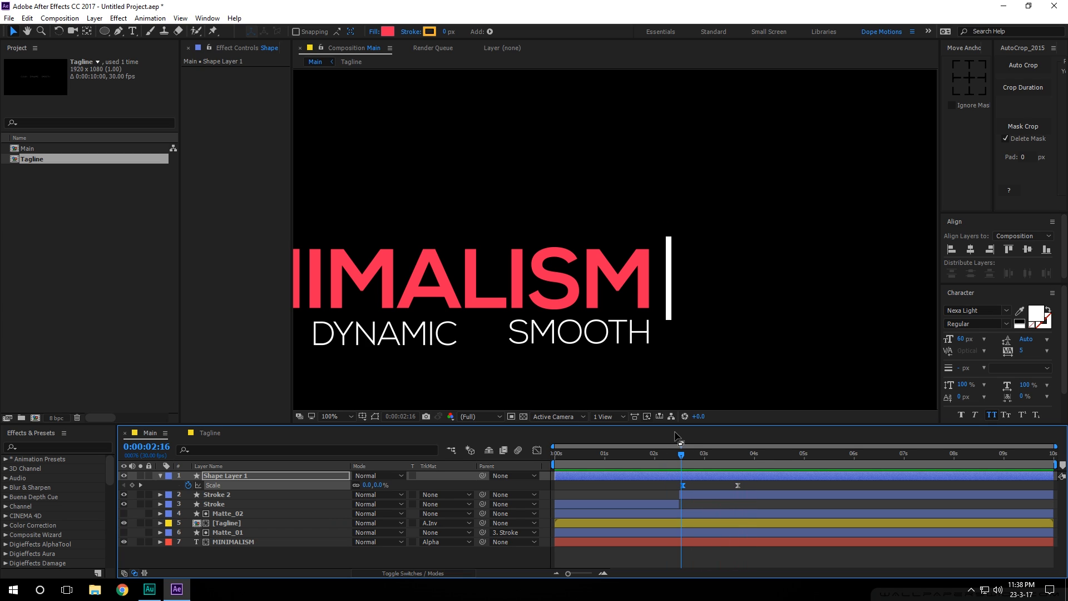
Step: Collapse the circle layer's properties and rename the layer as Circle
{"action": "left_click", "coordinate": [160, 476]}
{"action": "left_click", "coordinate": [209, 478]}
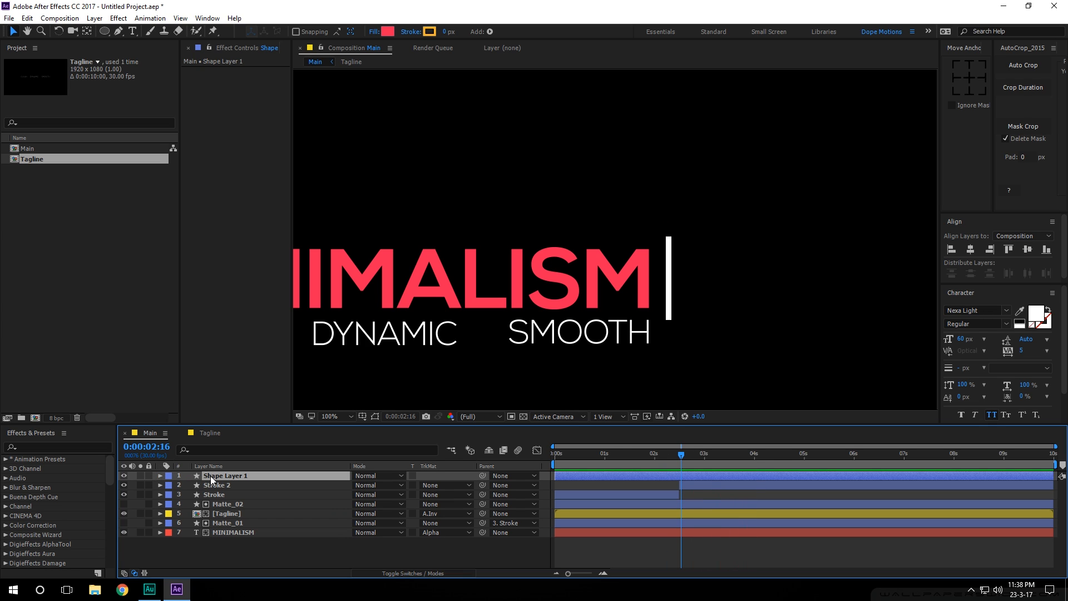
{"action": "key", "text": "Return"}
{"action": "type", "text": "Ci"}
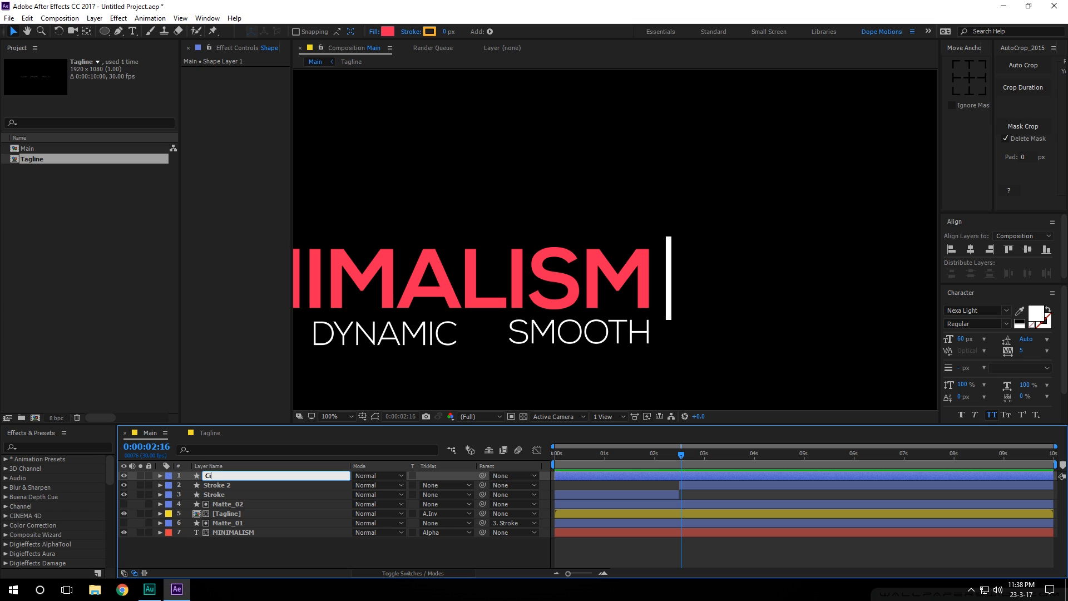
{"action": "type", "text": "rcle"}
{"action": "key", "text": "Return"}
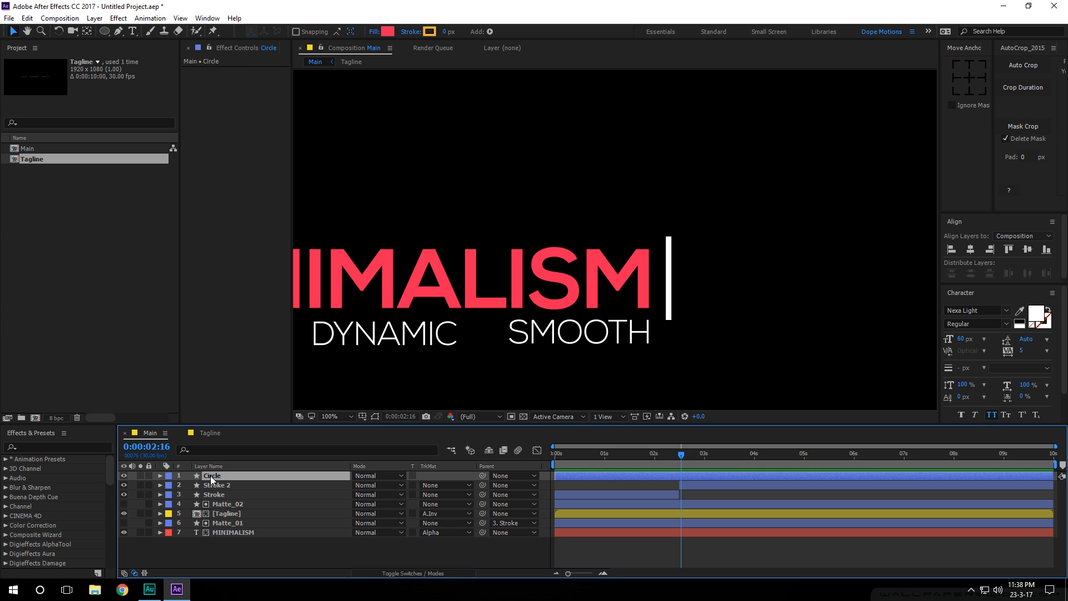
Step: Add a text layer reading M above the title at 0:00:03:22
{"action": "left_click_drag", "start_coordinate": [674, 457], "coordinate": [741, 459]}
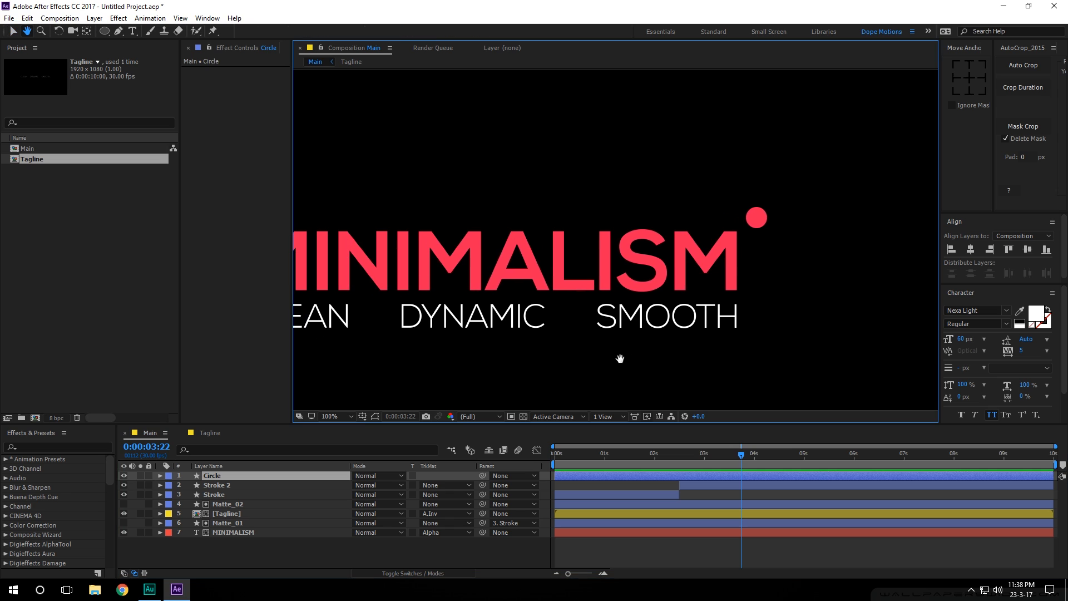
{"action": "left_click", "coordinate": [214, 563]}
{"action": "left_click", "coordinate": [133, 30]}
{"action": "left_click", "coordinate": [519, 175]}
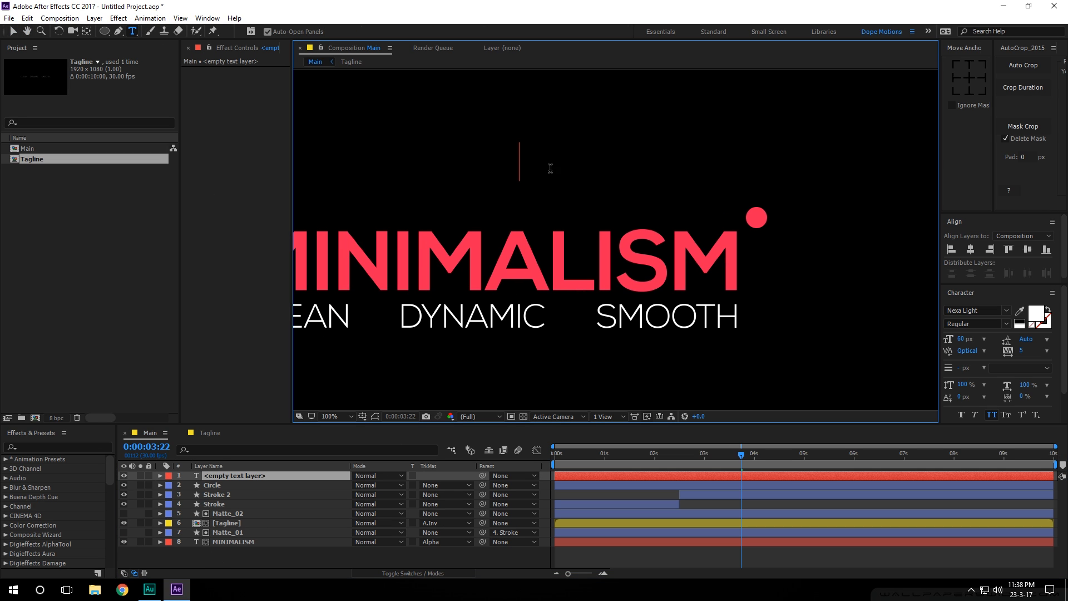
{"action": "type", "text": "M"}
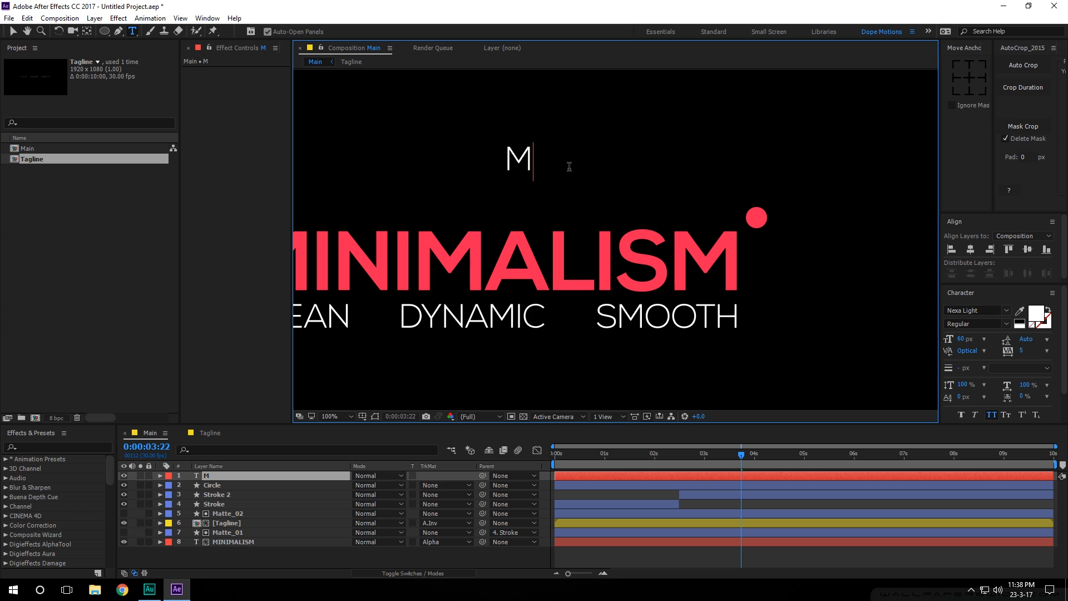
{"action": "left_click", "coordinate": [12, 31]}
Step: Set the M to Nexa Bold at 28 px and move it onto the red circle
{"action": "left_click", "coordinate": [1006, 310]}
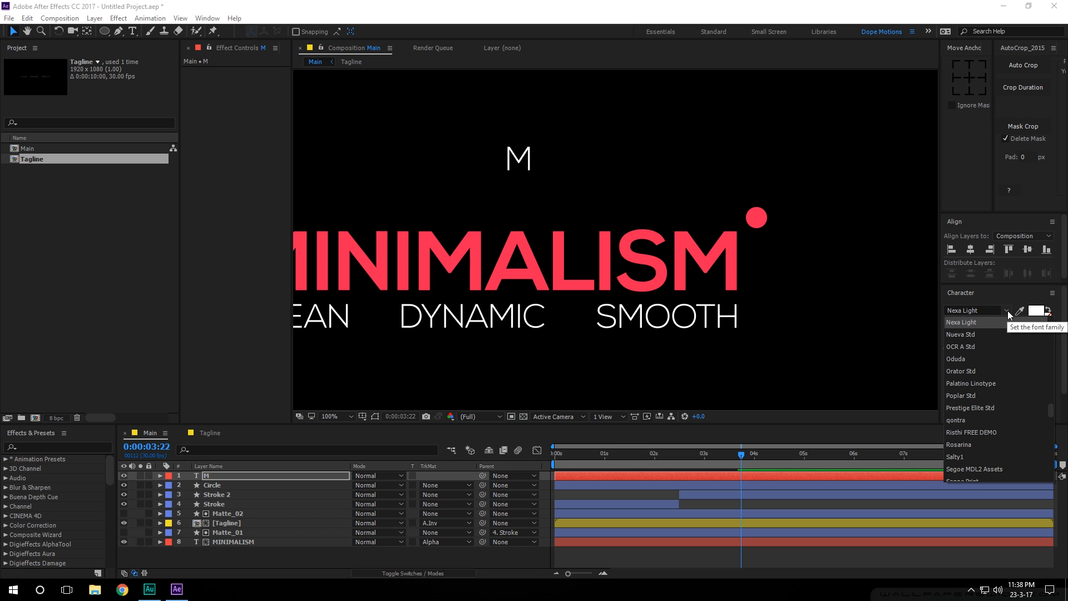
{"action": "key", "text": "Up"}
{"action": "left_click", "coordinate": [969, 326]}
{"action": "left_click_drag", "start_coordinate": [523, 161], "coordinate": [756, 210]}
{"action": "left_click_drag", "start_coordinate": [957, 340], "coordinate": [944, 340]}
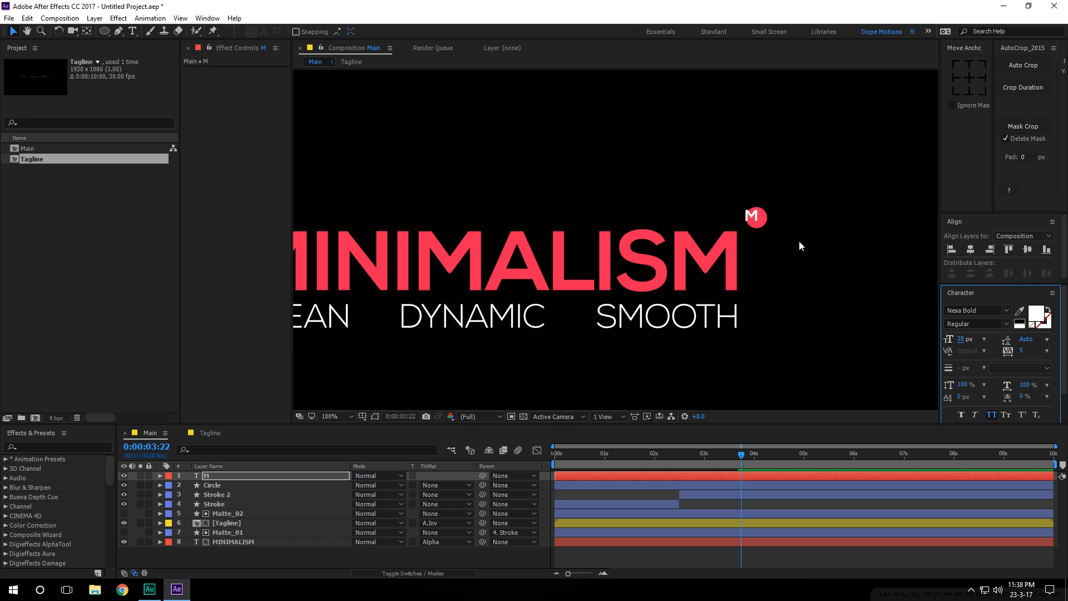
Step: Centre the letter M inside the red circle with small nudges
{"action": "left_click", "coordinate": [757, 217]}
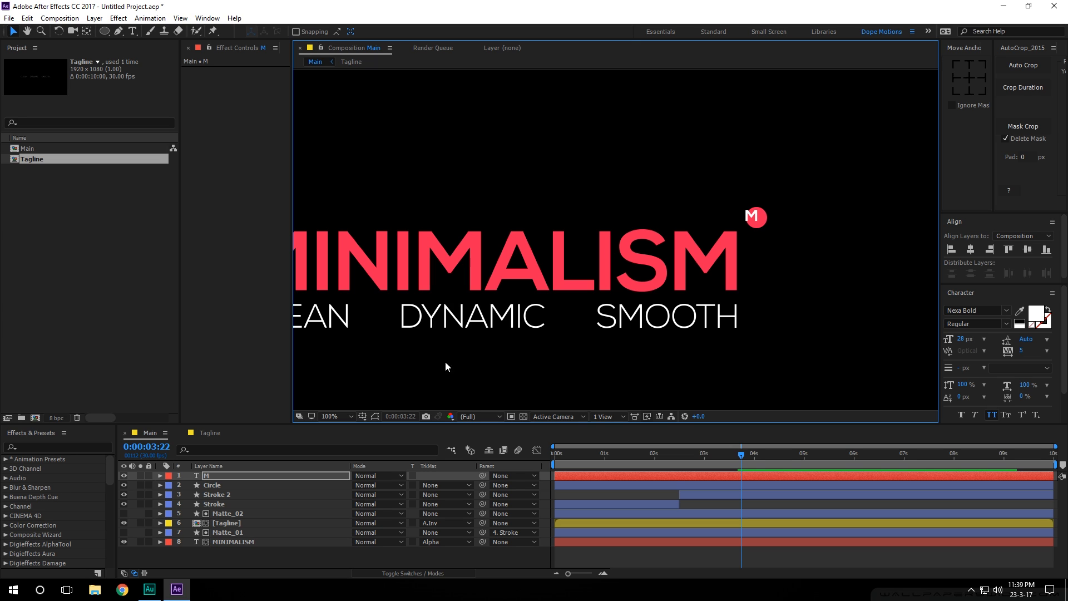
{"action": "key", "text": "period"}
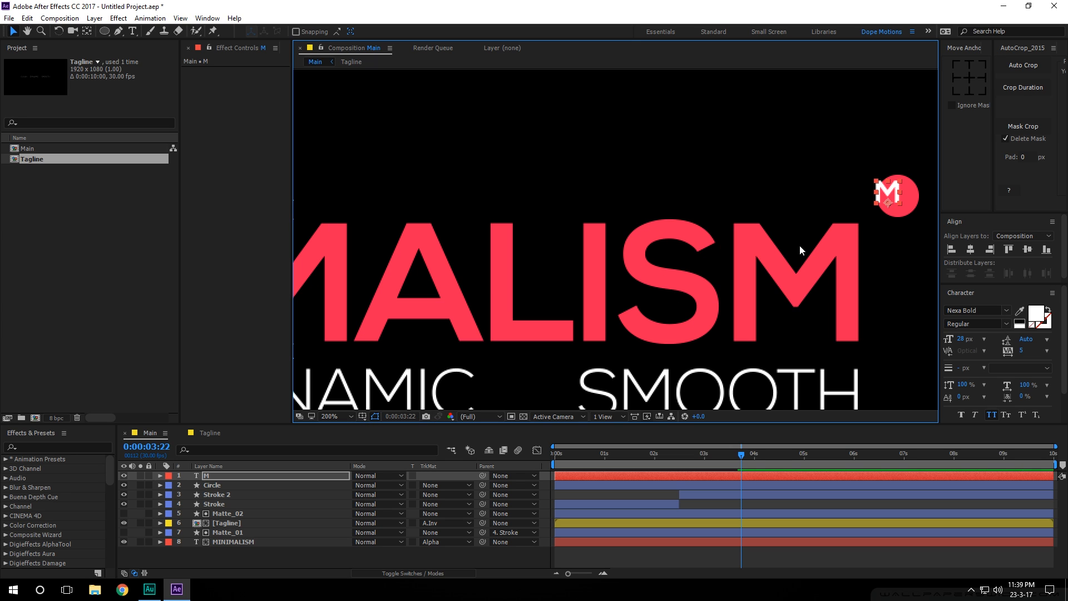
{"action": "left_click_drag", "start_coordinate": [868, 211], "coordinate": [602, 225]}
{"action": "key", "text": "v"}
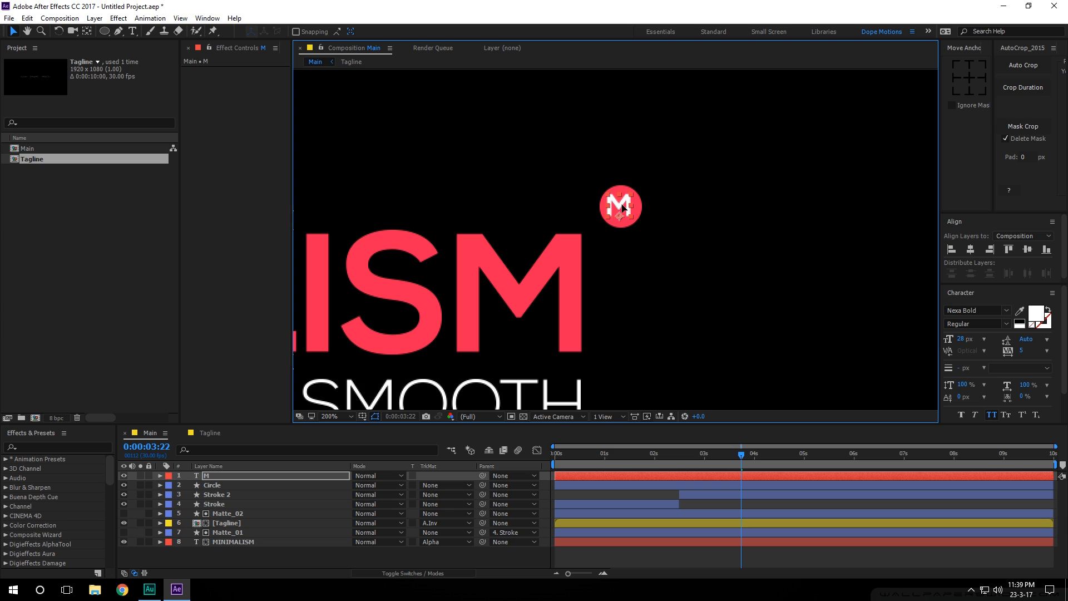
{"action": "left_click", "coordinate": [781, 225]}
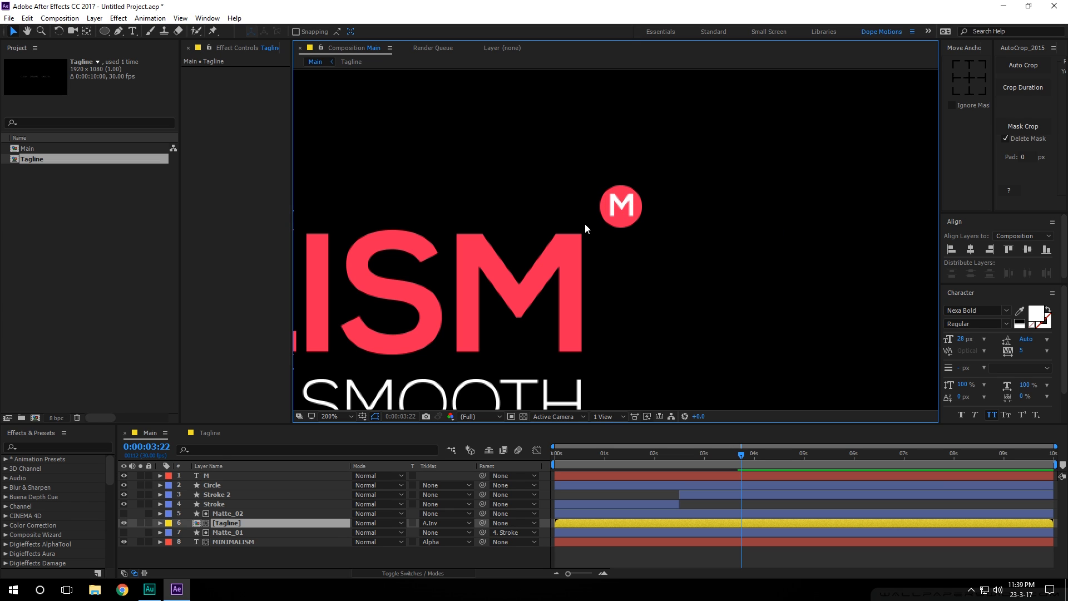
{"action": "left_click", "coordinate": [230, 477]}
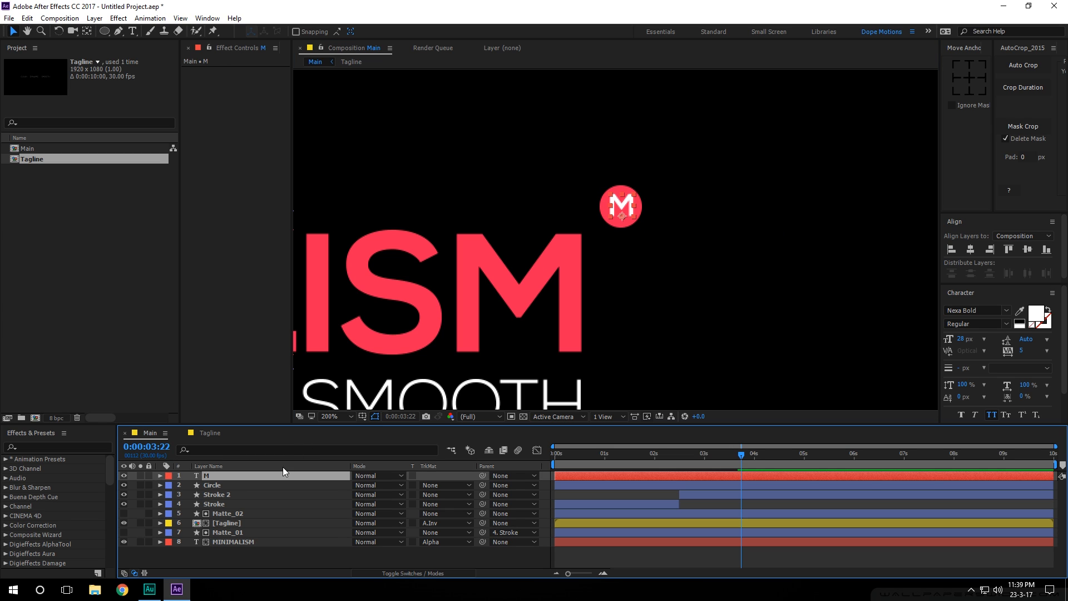
{"action": "key", "text": "Return"}
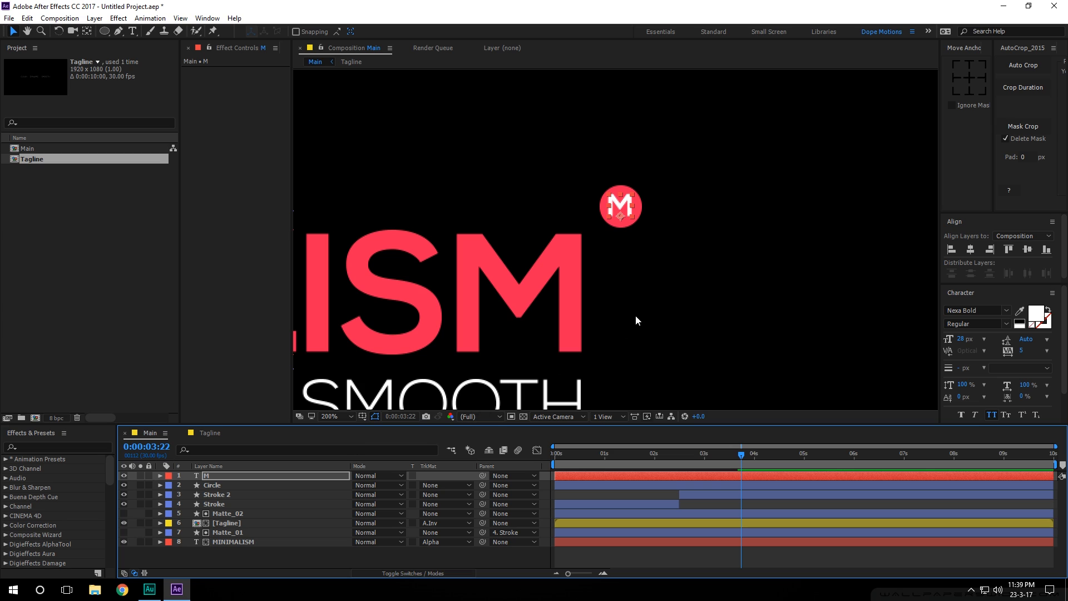
{"action": "left_click", "coordinate": [889, 278]}
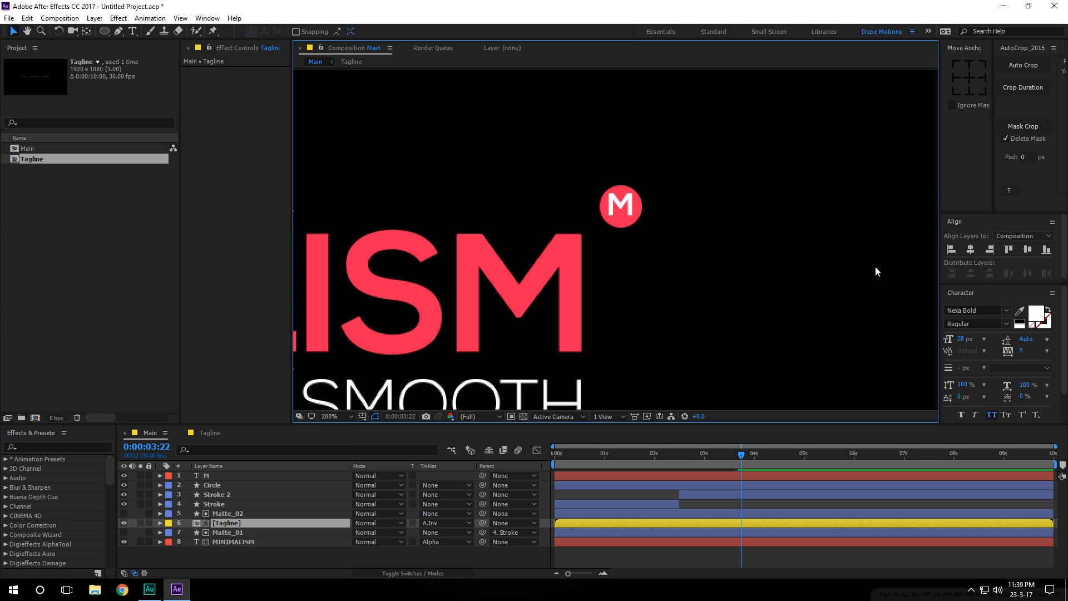
Step: Set the M's font size to 24 px and check how it fits inside the circle
{"action": "left_click", "coordinate": [228, 477]}
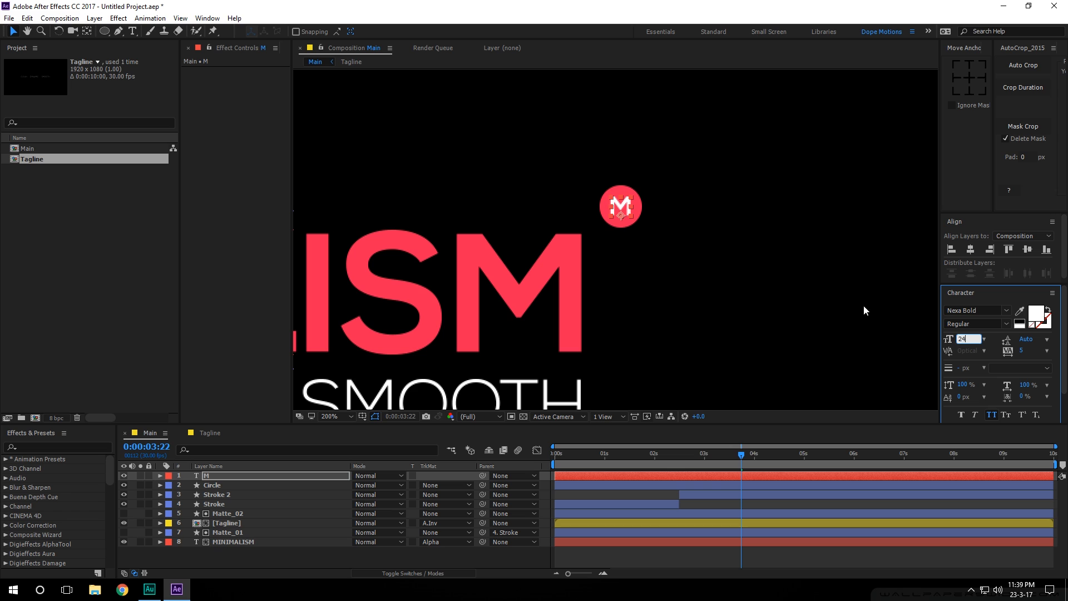
{"action": "left_click", "coordinate": [765, 270]}
{"action": "scroll", "coordinate": [673, 217], "scroll_direction": "down", "scroll_amount": 2}
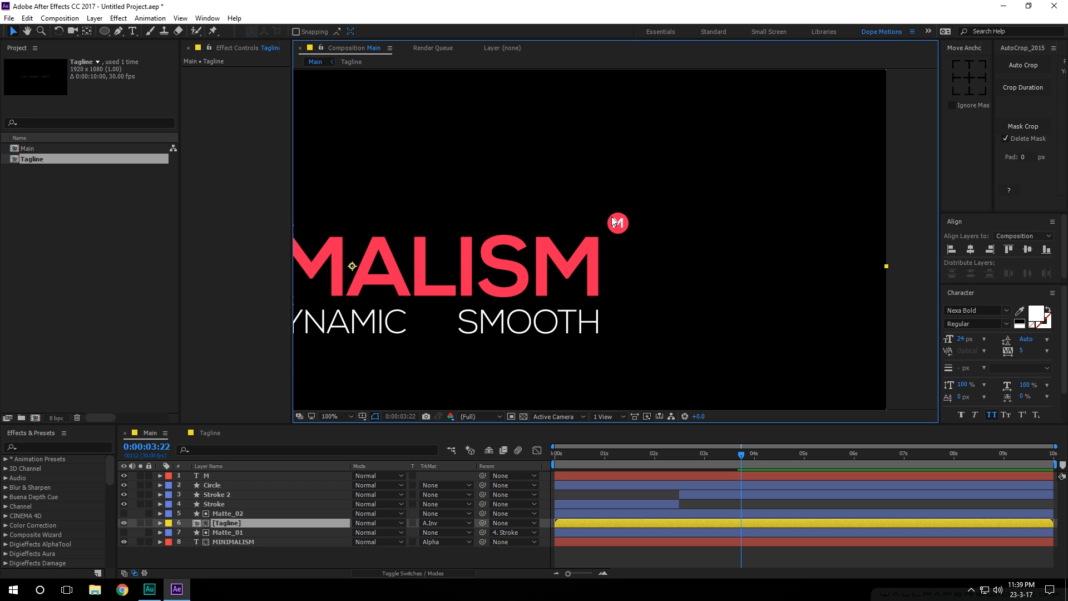
{"action": "scroll", "coordinate": [667, 208], "scroll_direction": "up", "scroll_amount": 3}
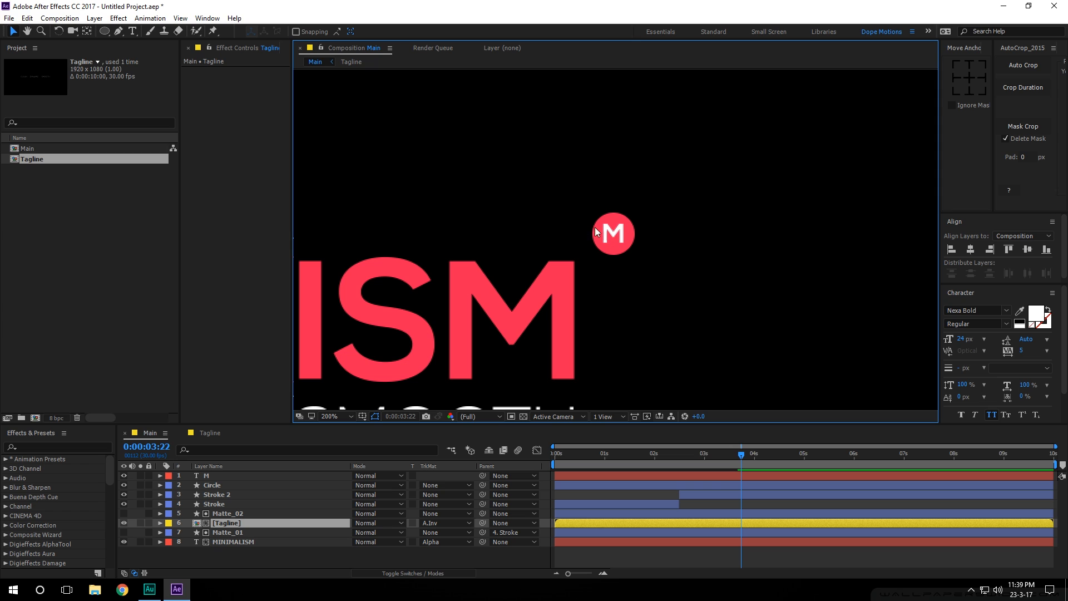
Step: Duplicate the Circle layer as Matte_03 directly above the M layer and go to 0:00:03:17
{"action": "left_click_drag", "start_coordinate": [652, 450], "coordinate": [736, 451]}
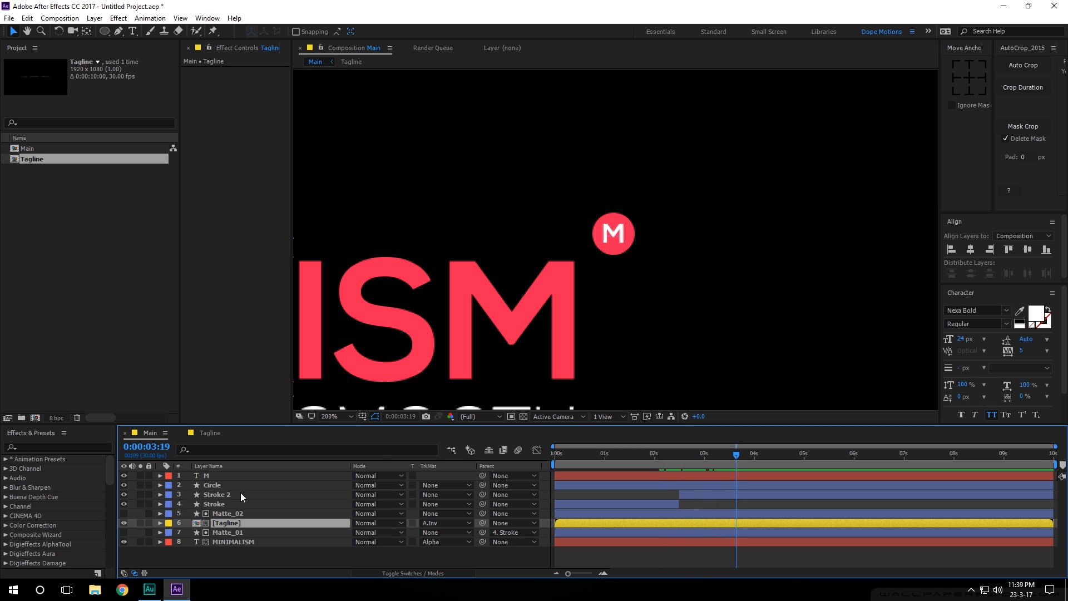
{"action": "left_click", "coordinate": [212, 486]}
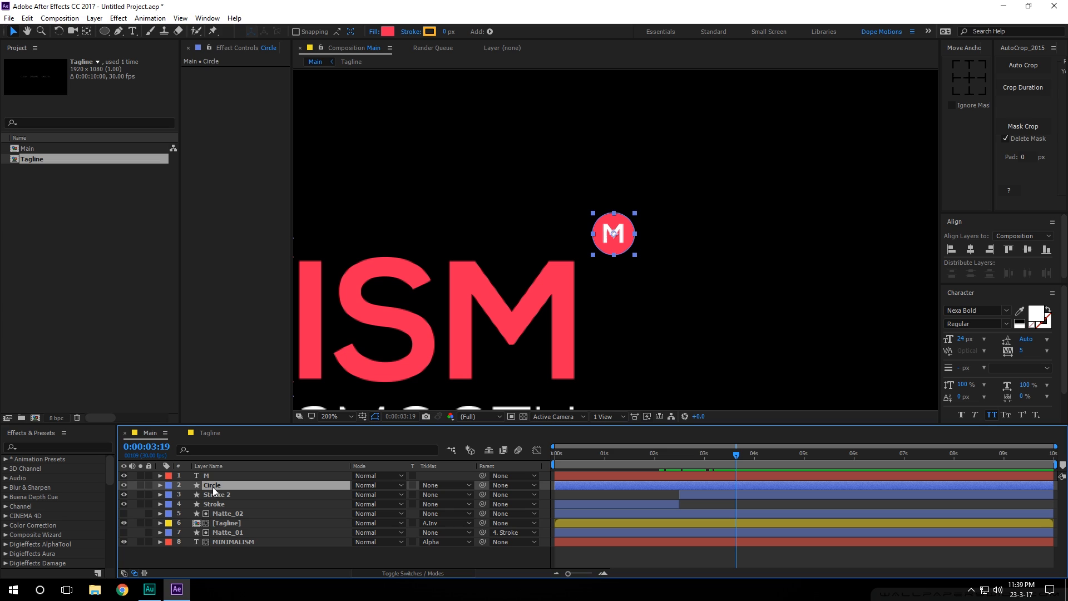
{"action": "key", "text": "ctrl+d"}
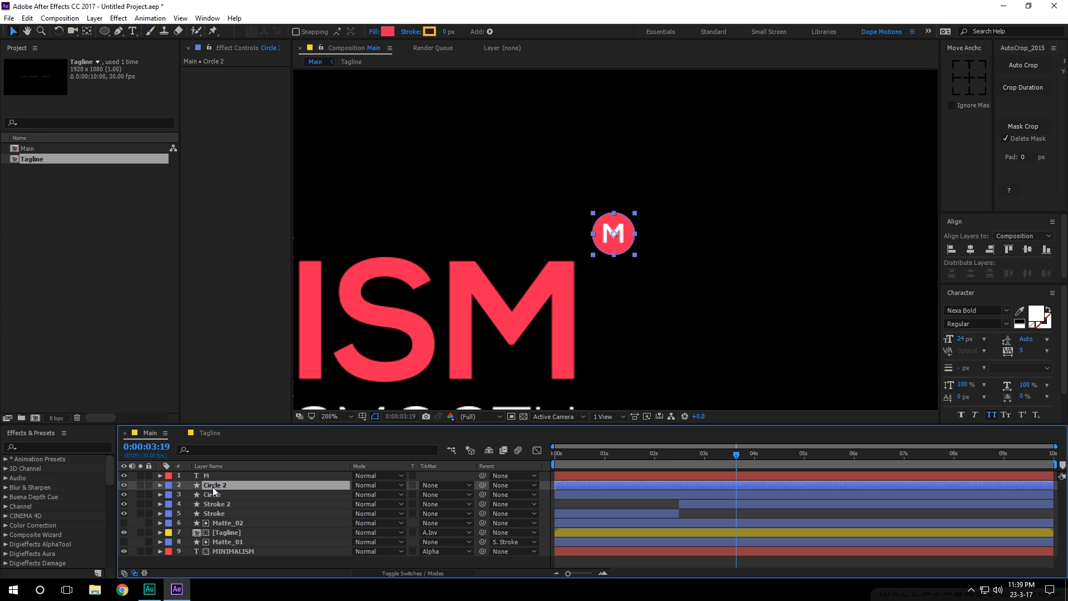
{"action": "key", "text": "Return"}
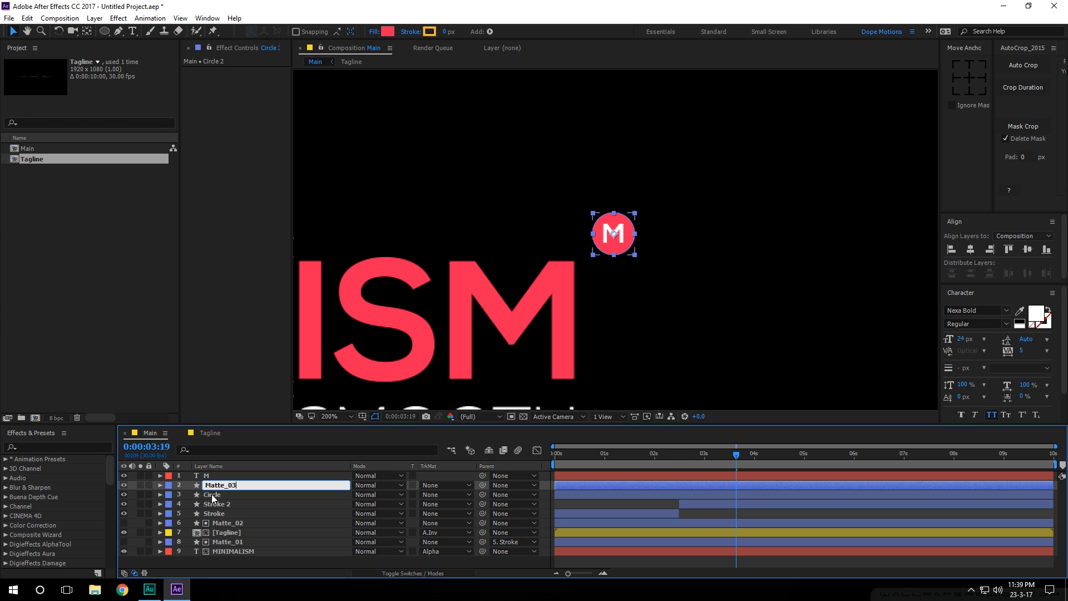
{"action": "key", "text": "Return"}
{"action": "left_click_drag", "start_coordinate": [215, 487], "coordinate": [215, 473]}
{"action": "left_click_drag", "start_coordinate": [691, 450], "coordinate": [732, 462]}
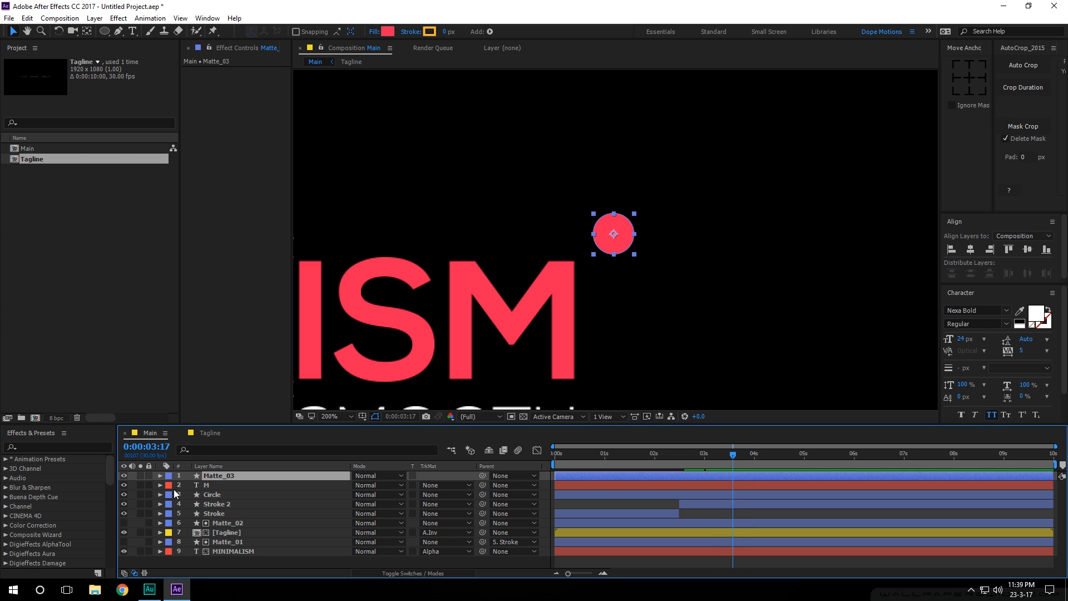
Step: Keyframe the M layer's Position at 0:00:03:17, and at 0:00:03:05 raise the letter above the circle to 1438, 443.5
{"action": "left_click", "coordinate": [212, 484]}
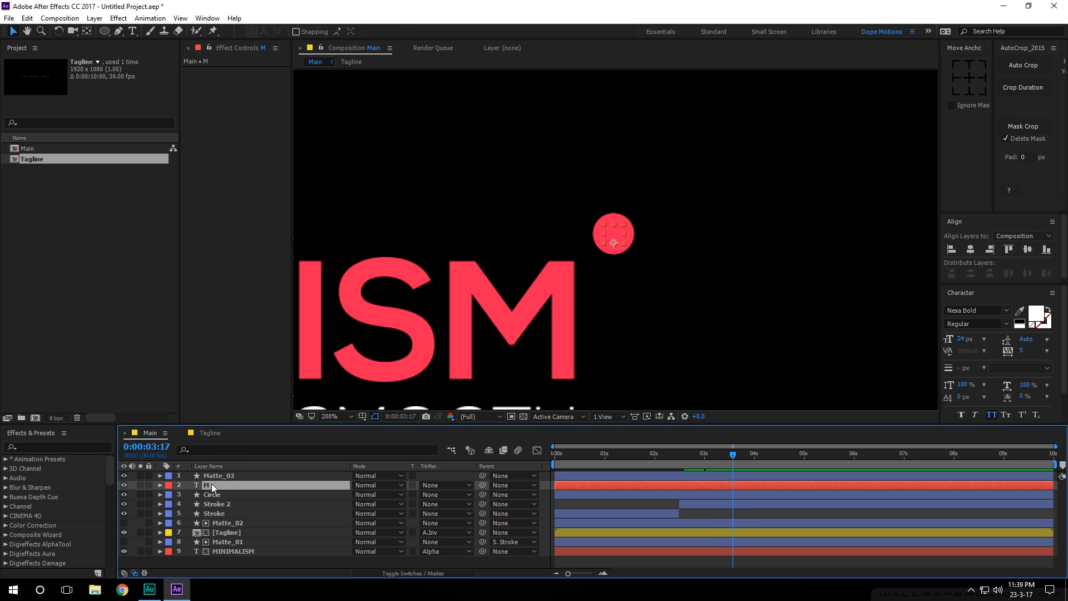
{"action": "key", "text": "p"}
{"action": "left_click", "coordinate": [188, 495]}
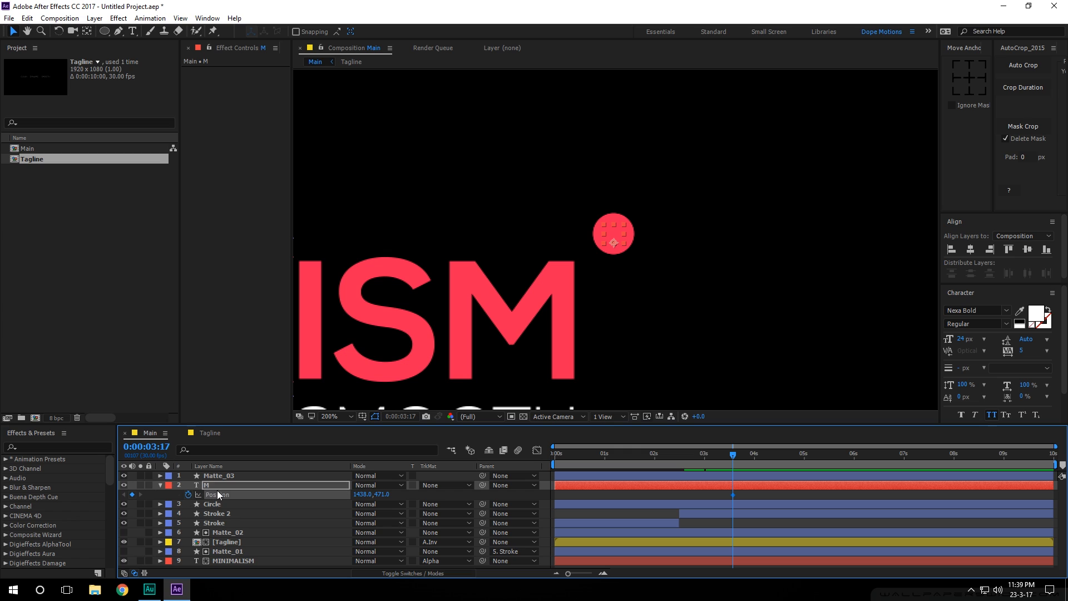
{"action": "left_click_drag", "start_coordinate": [732, 457], "coordinate": [710, 457]}
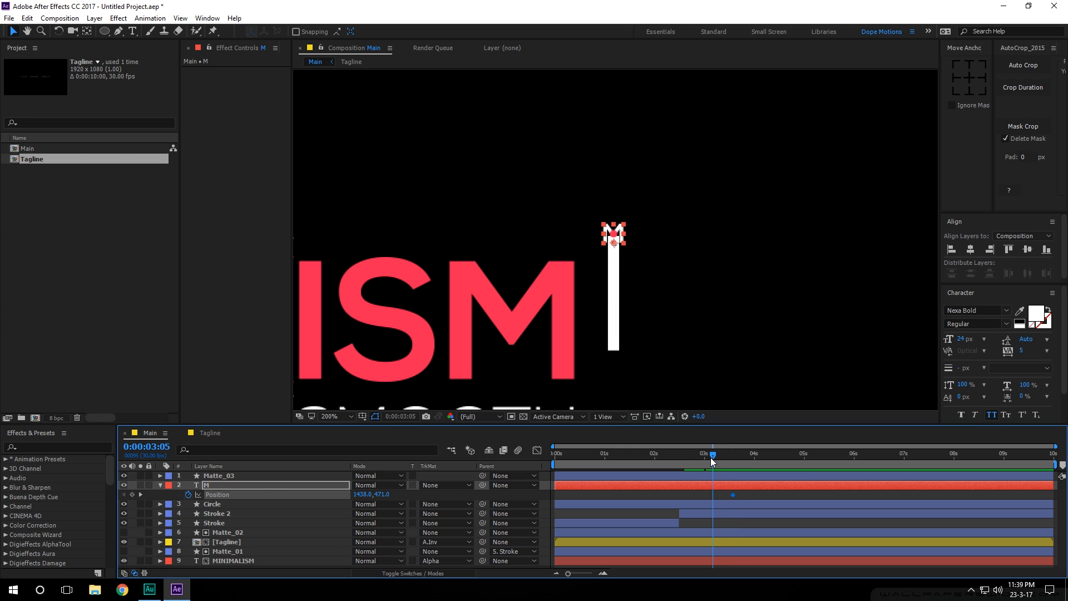
{"action": "left_click", "coordinate": [613, 243]}
{"action": "left_click_drag", "start_coordinate": [613, 241], "coordinate": [616, 213]}
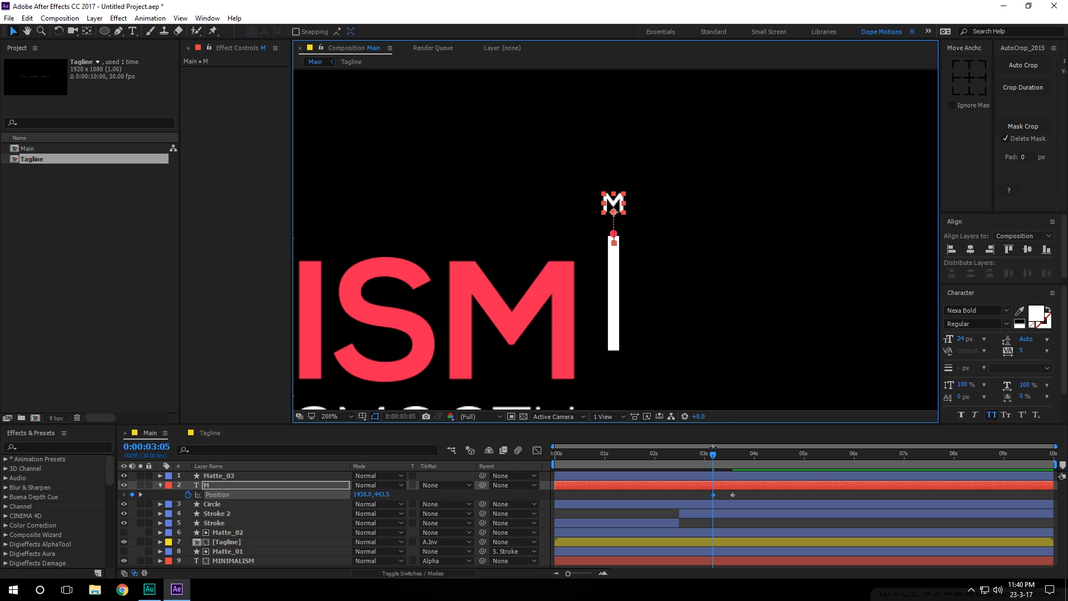
Step: Set the M layer's track matte to Alpha using Matte_03 and preview the reveal from 0:00:03:02
{"action": "left_click_drag", "start_coordinate": [713, 454], "coordinate": [727, 454]}
{"action": "left_click", "coordinate": [216, 489]}
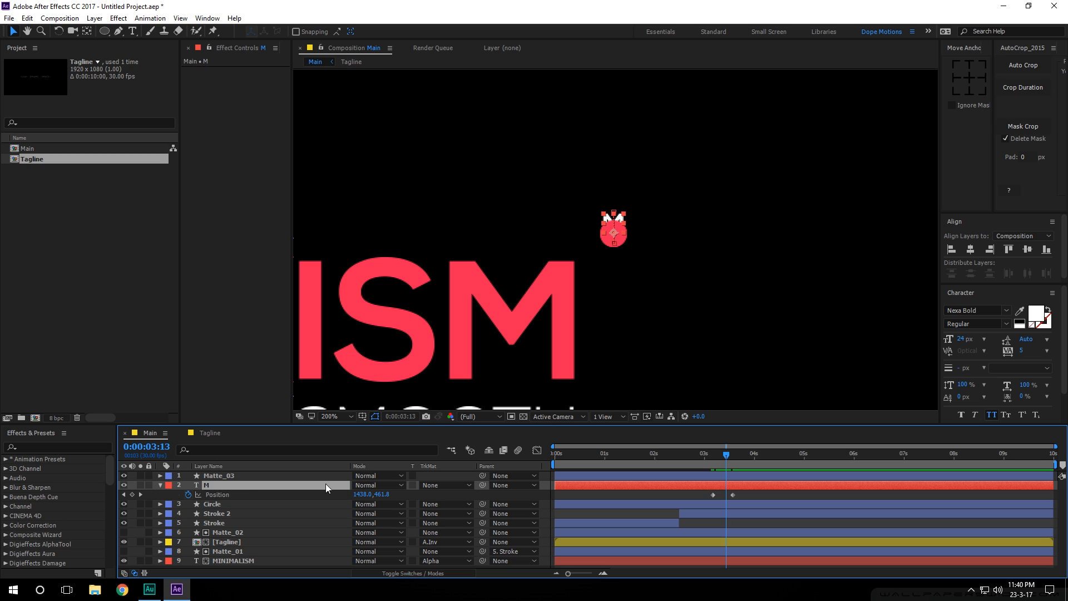
{"action": "left_click", "coordinate": [448, 485]}
{"action": "left_click", "coordinate": [453, 513]}
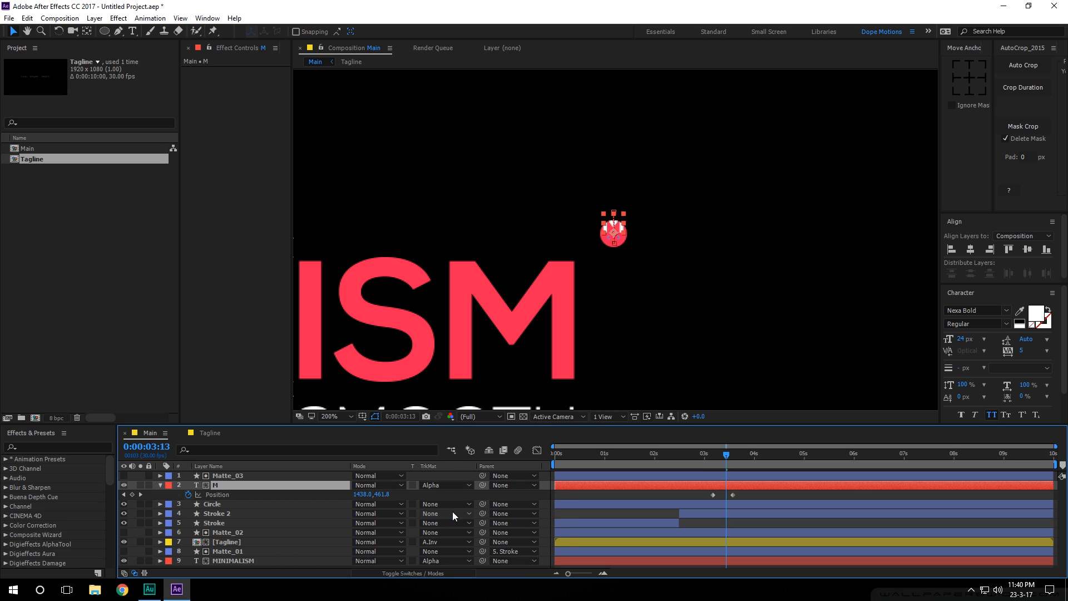
{"action": "left_click", "coordinate": [750, 491]}
{"action": "left_click", "coordinate": [707, 453]}
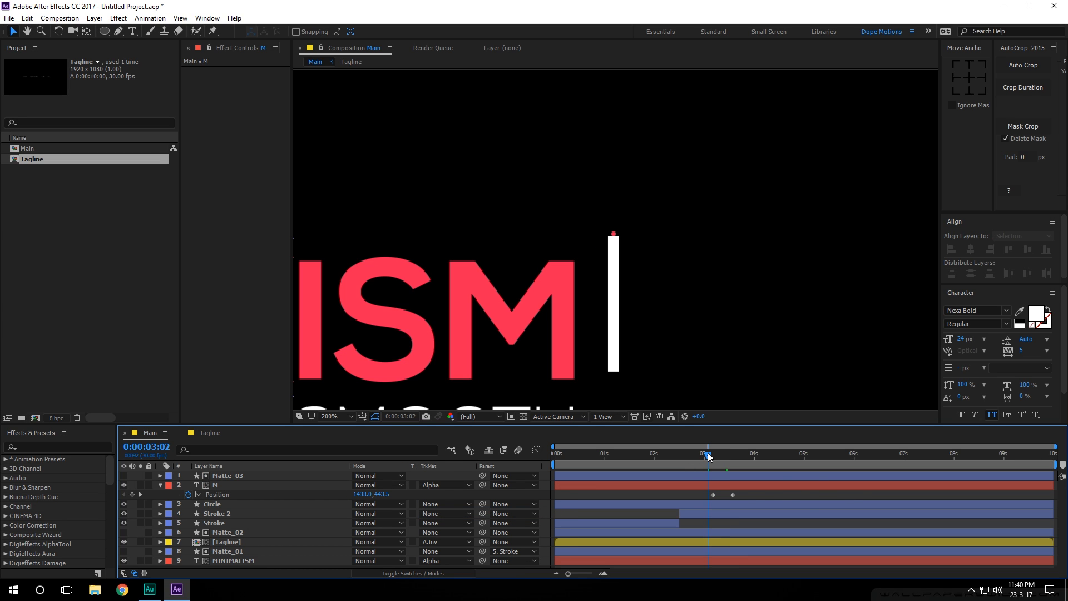
{"action": "key", "text": "space"}
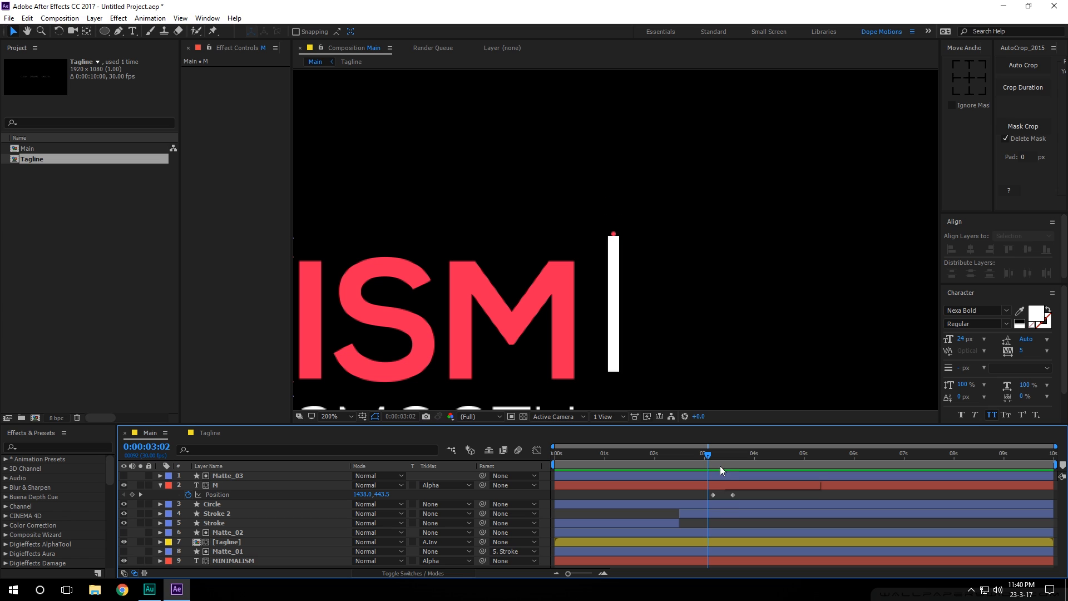
Step: Spread the M's two Position keyframes apart, to about 0:00:03:00 and 0:00:03:23
{"action": "key", "text": "Page_Down"}
{"action": "left_click_drag", "start_coordinate": [718, 456], "coordinate": [742, 455]}
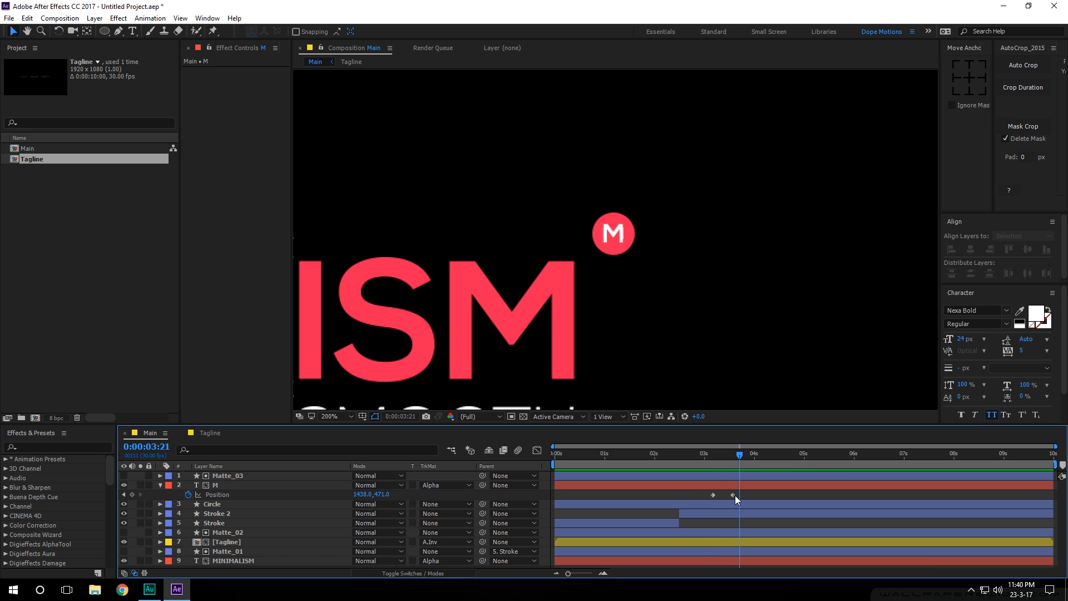
{"action": "left_click_drag", "start_coordinate": [734, 494], "coordinate": [742, 495]}
{"action": "left_click_drag", "start_coordinate": [705, 460], "coordinate": [755, 499]}
{"action": "left_click", "coordinate": [710, 499]}
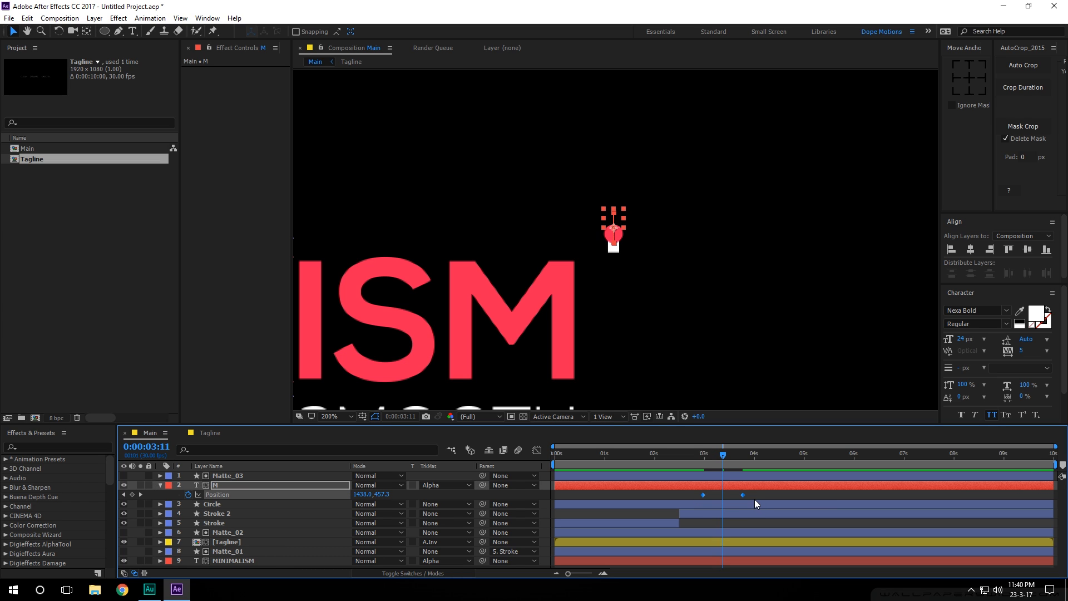
Step: Shape the M's Position speed graph into a sharp early peak with a long slow-down, and preview the motion
{"action": "left_click", "coordinate": [535, 451]}
{"action": "scroll", "coordinate": [709, 540], "scroll_direction": "up", "scroll_amount": 1}
{"action": "left_click_drag", "start_coordinate": [692, 534], "coordinate": [739, 547]}
{"action": "left_click_drag", "start_coordinate": [698, 454], "coordinate": [744, 461]}
{"action": "key", "text": "space"}
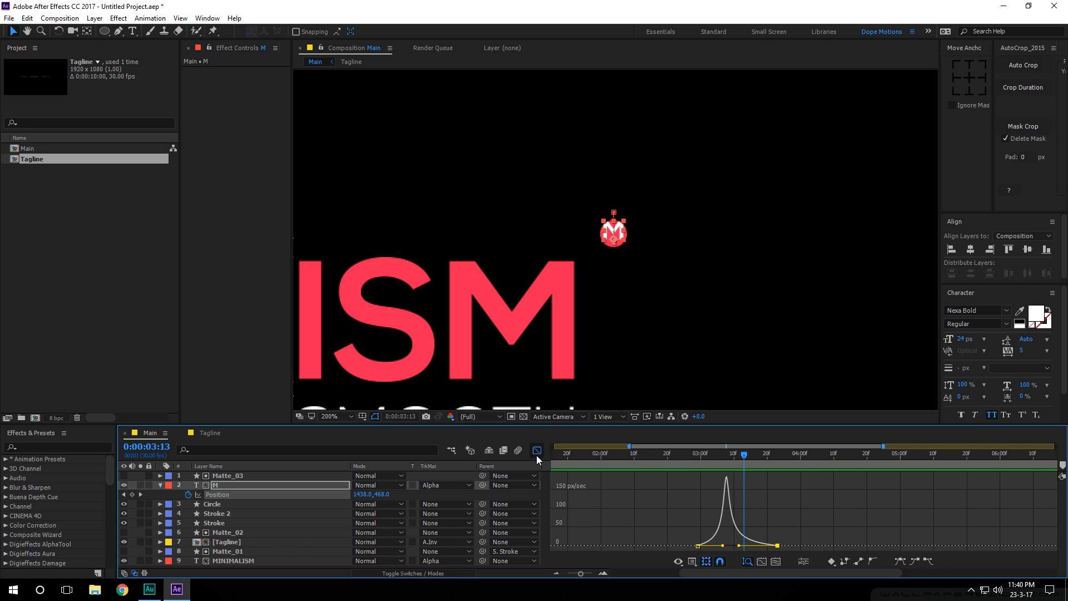
Step: Move the M's last Position keyframe to 0:00:04:00 and preview the slower reveal
{"action": "left_click", "coordinate": [536, 450]}
{"action": "left_click", "coordinate": [785, 494]}
{"action": "left_click_drag", "start_coordinate": [777, 495], "coordinate": [800, 495]}
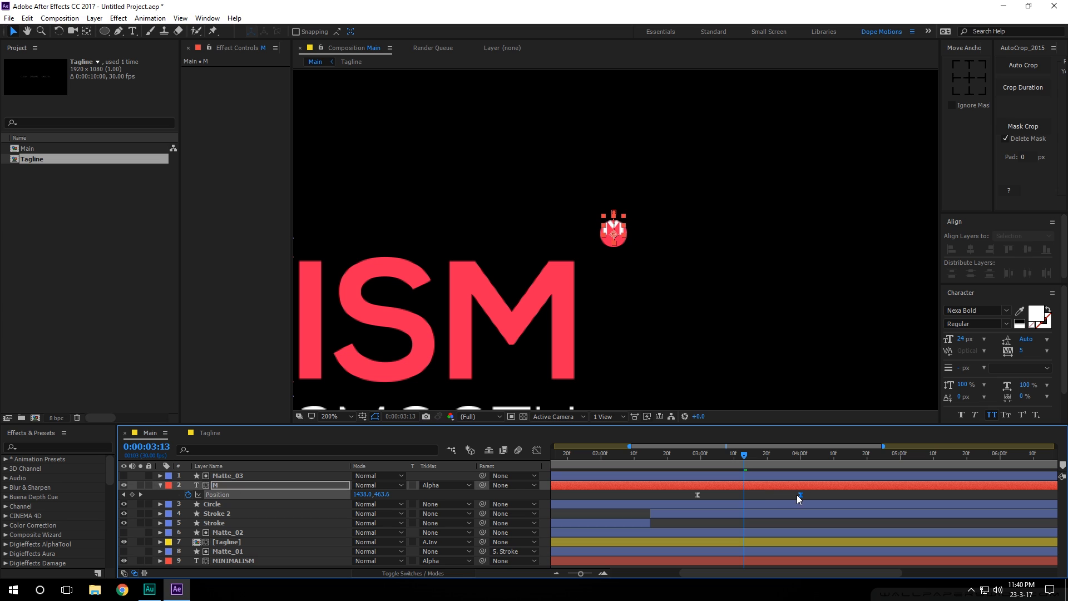
{"action": "left_click", "coordinate": [687, 457]}
{"action": "key", "text": "space"}
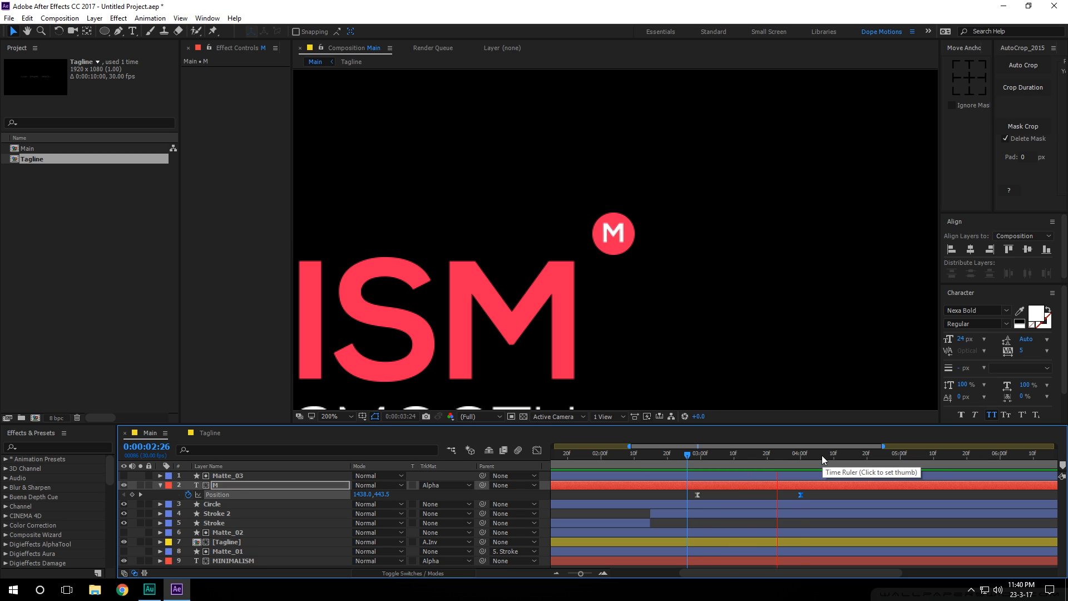
{"action": "left_click", "coordinate": [675, 456]}
{"action": "key", "text": "space"}
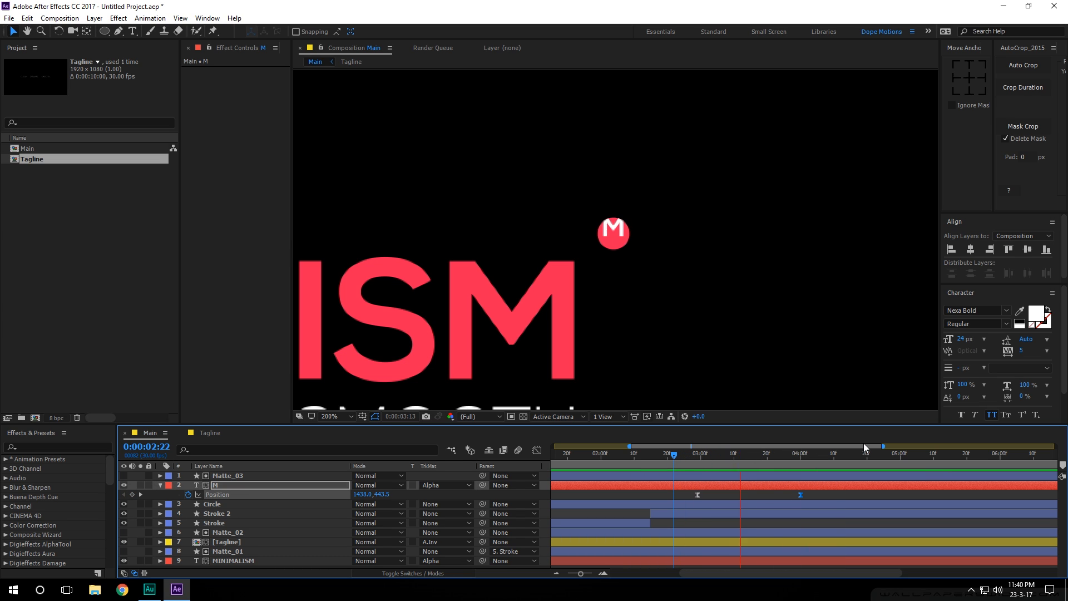
Step: View the complete title frame at 0:00:04:08 and collapse the M layer's properties
{"action": "left_click", "coordinate": [827, 454]}
{"action": "scroll", "coordinate": [703, 276], "scroll_direction": "down", "scroll_amount": 1}
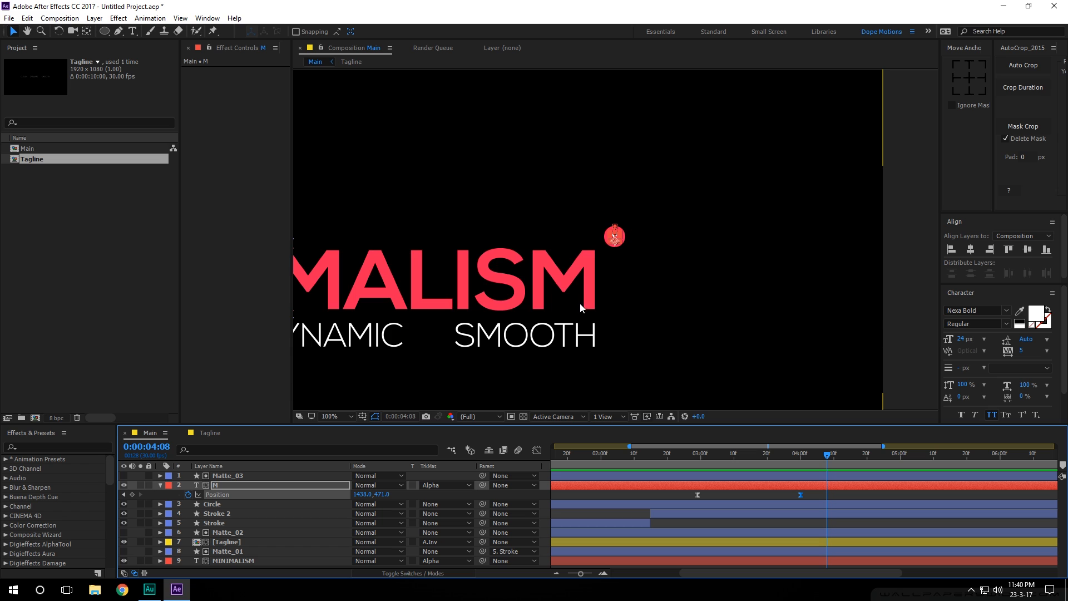
{"action": "key", "text": "space"}
{"action": "left_click_drag", "start_coordinate": [579, 305], "coordinate": [798, 278]}
{"action": "scroll", "coordinate": [730, 289], "scroll_direction": "down", "scroll_amount": 1}
{"action": "left_click_drag", "start_coordinate": [706, 289], "coordinate": [701, 291]}
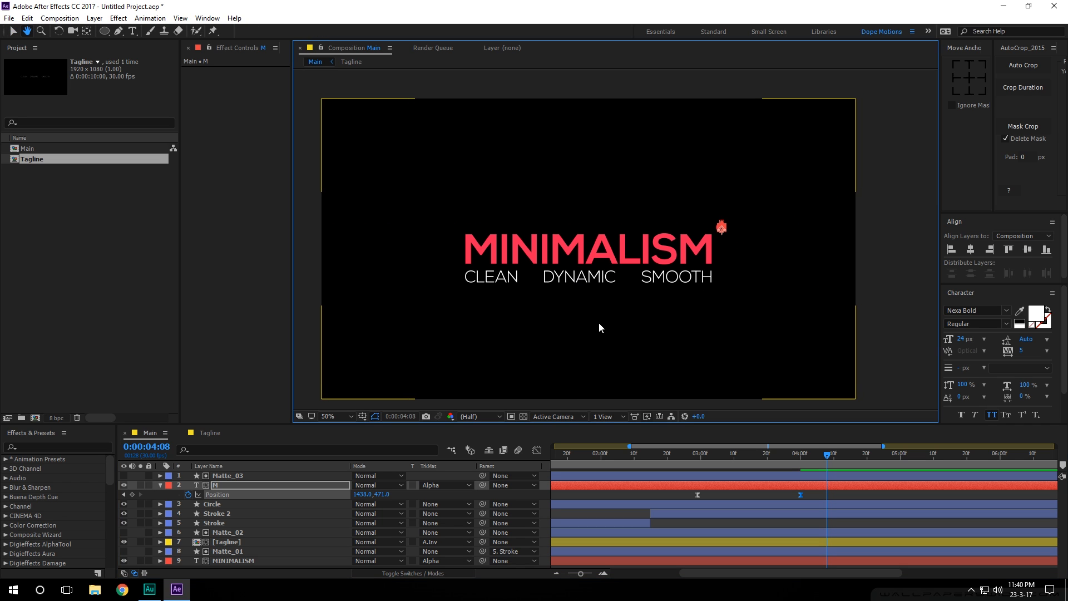
{"action": "left_click", "coordinate": [160, 486]}
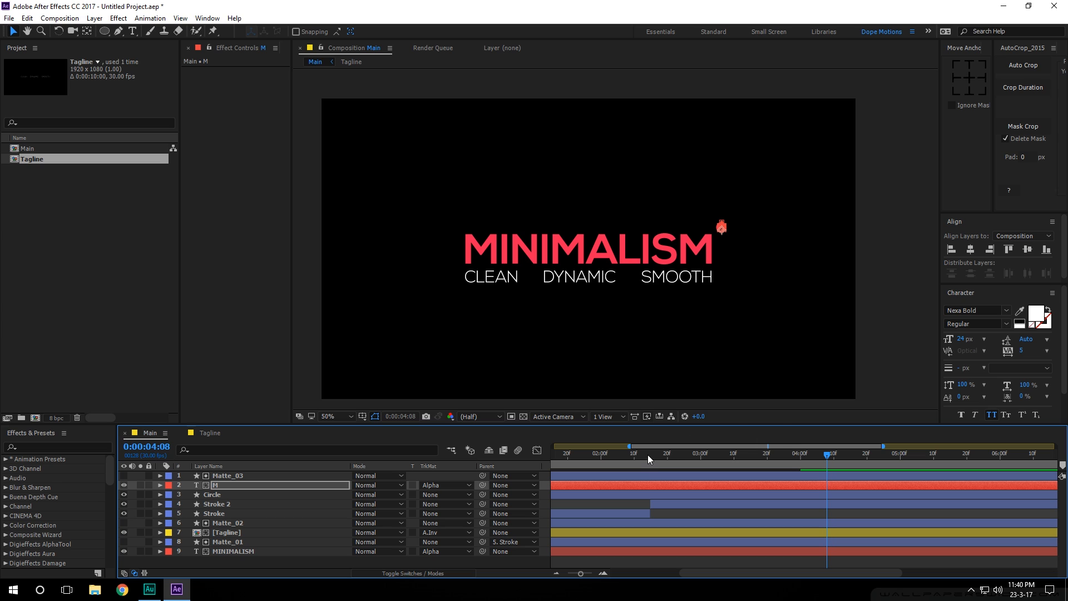
Step: Keyframe MINIMALISM's Position at 0:00:02:16, and at 0:00:01:22 shift the text right to 1030, 540
{"action": "mouse_move", "coordinate": [649, 459]}
{"action": "left_mouse_down"}
{"action": "mouse_move", "coordinate": [675, 459]}
{"action": "mouse_move", "coordinate": [556, 459]}
{"action": "mouse_move", "coordinate": [655, 463]}
{"action": "left_mouse_up"}
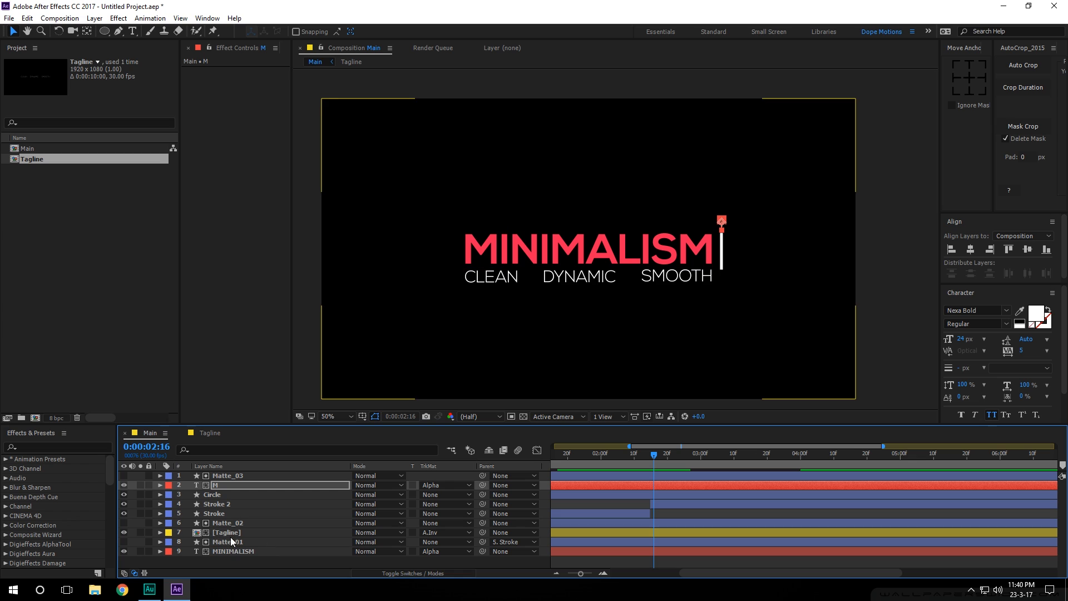
{"action": "left_click", "coordinate": [230, 551]}
{"action": "key", "text": "p"}
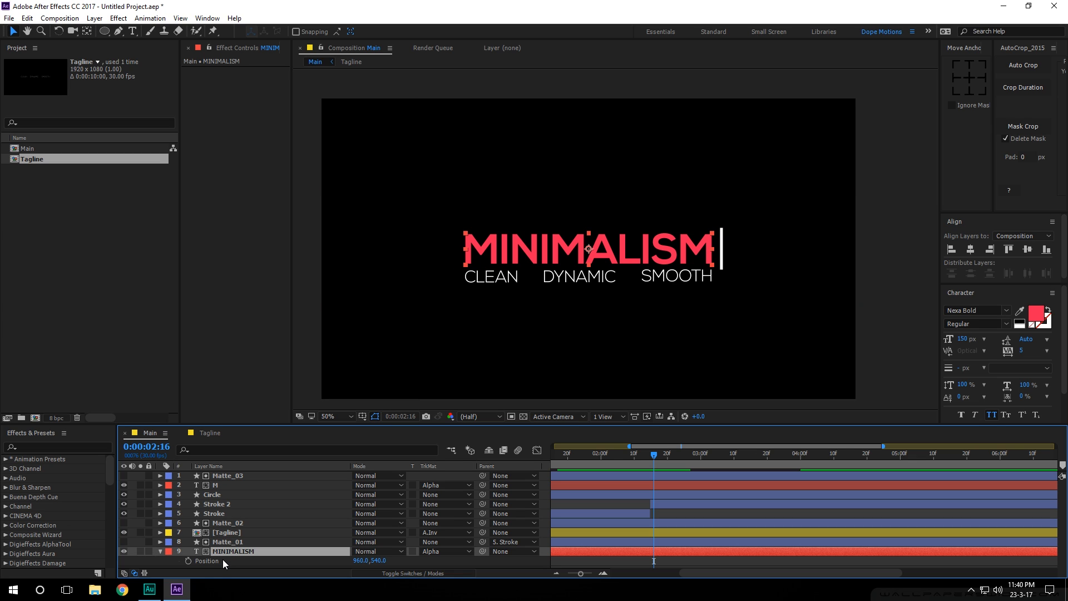
{"action": "left_click", "coordinate": [188, 561]}
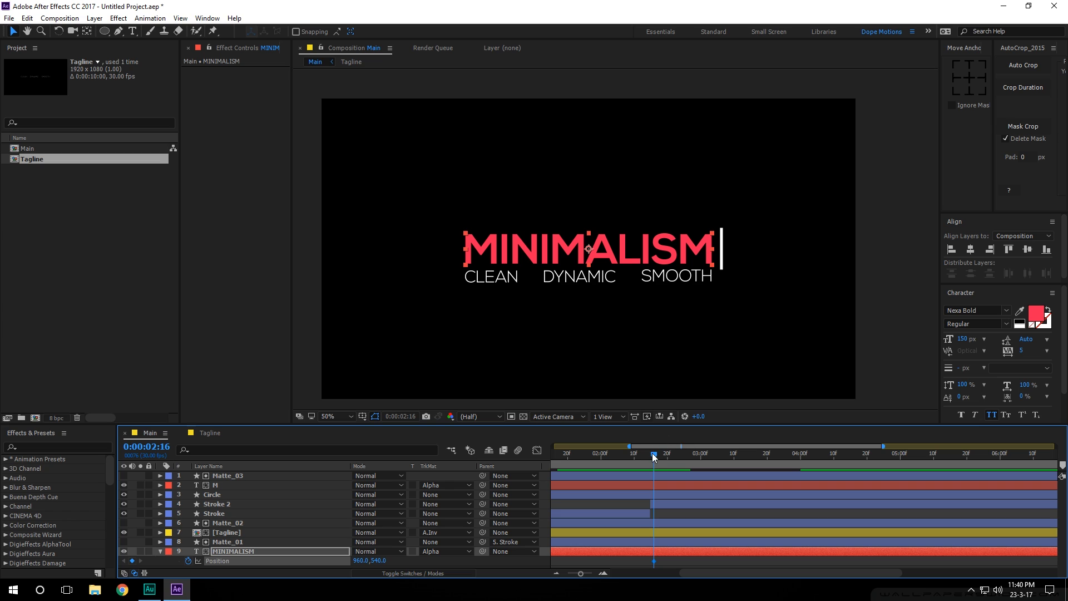
{"action": "left_click_drag", "start_coordinate": [653, 457], "coordinate": [574, 469]}
{"action": "left_click_drag", "start_coordinate": [587, 249], "coordinate": [608, 249]}
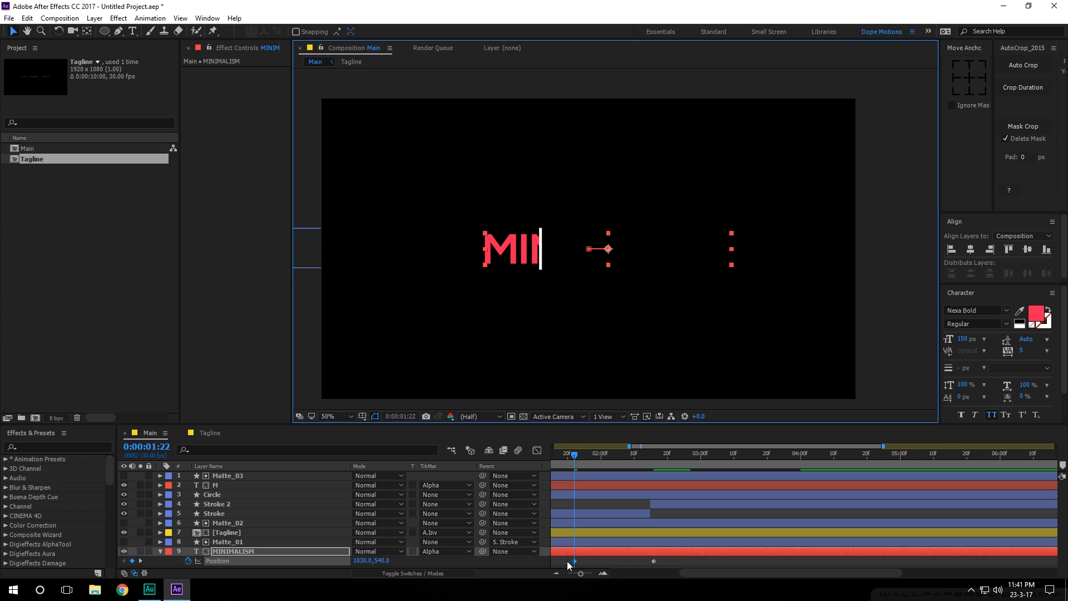
Step: Move MINIMALISM's first Position keyframe to about 0:00:01:03 and apply Easy Ease to both keyframes
{"action": "key", "text": "Home"}
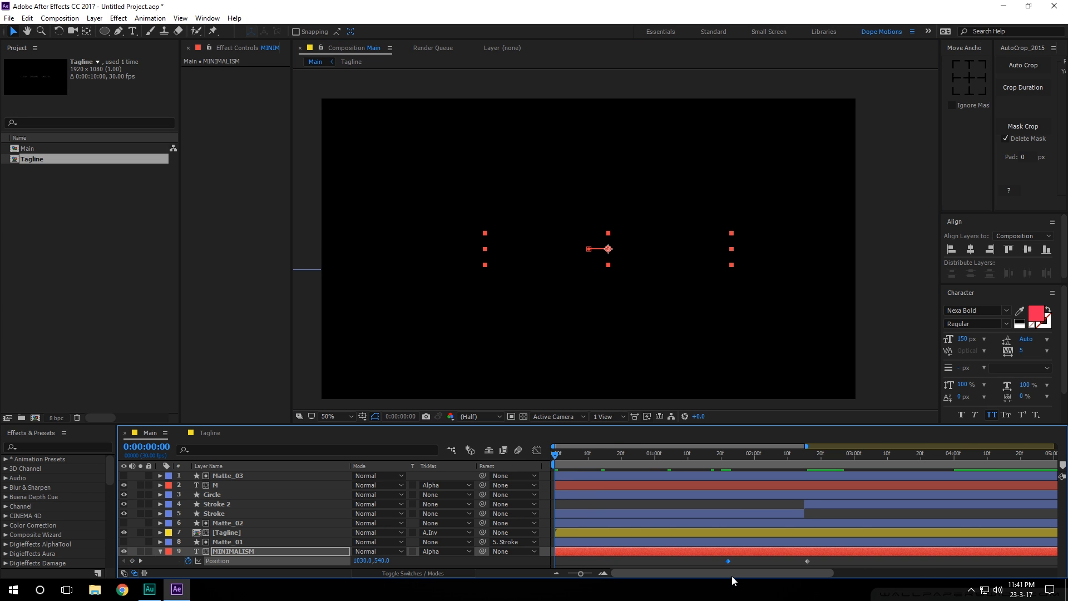
{"action": "left_click_drag", "start_coordinate": [726, 561], "coordinate": [662, 561]}
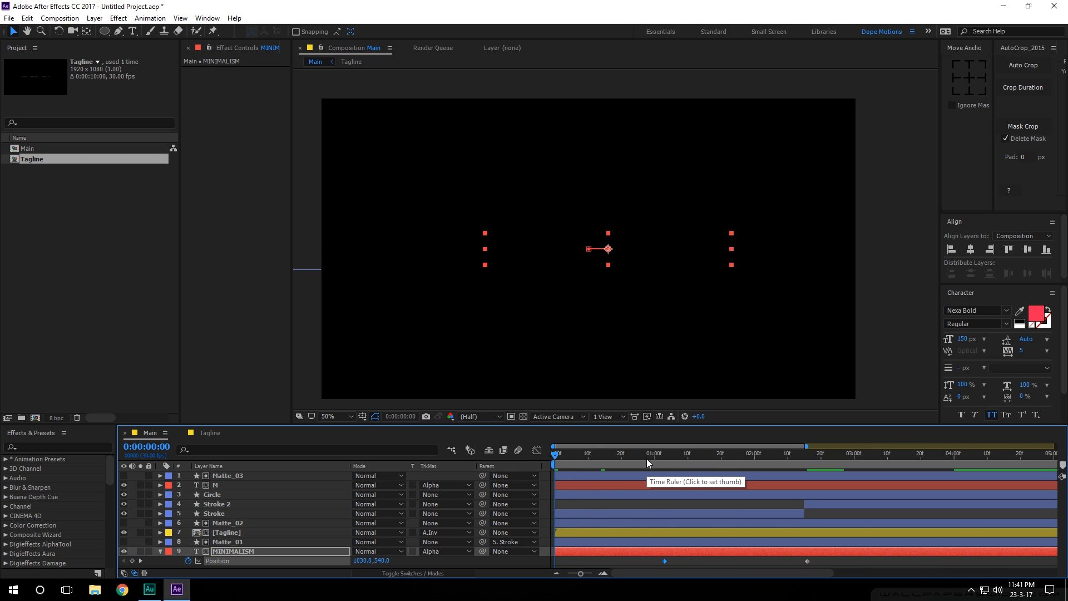
{"action": "left_click_drag", "start_coordinate": [647, 459], "coordinate": [808, 484]}
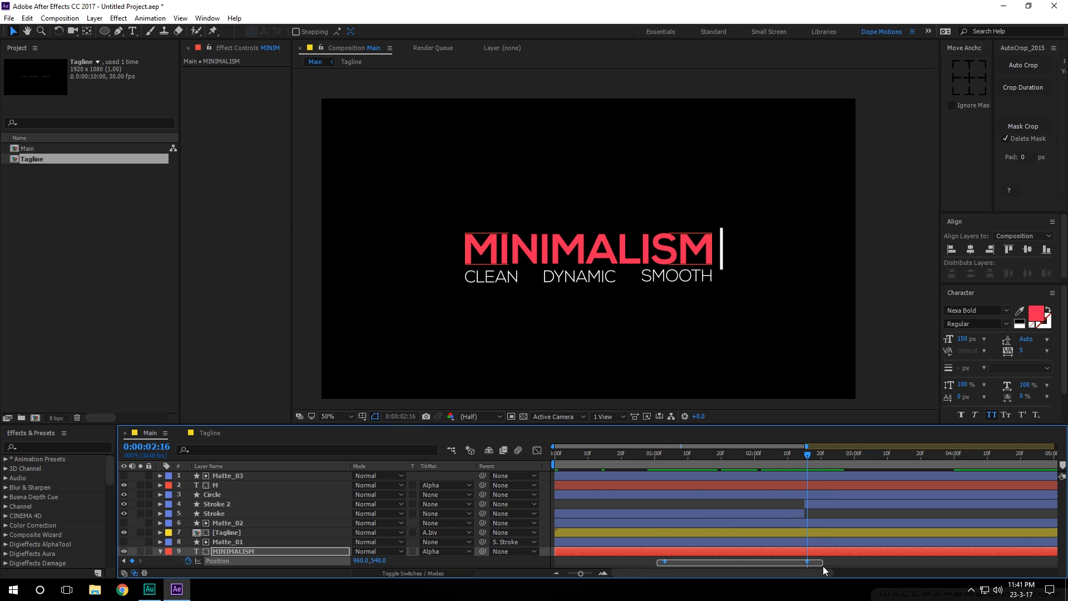
{"action": "key", "text": "F9"}
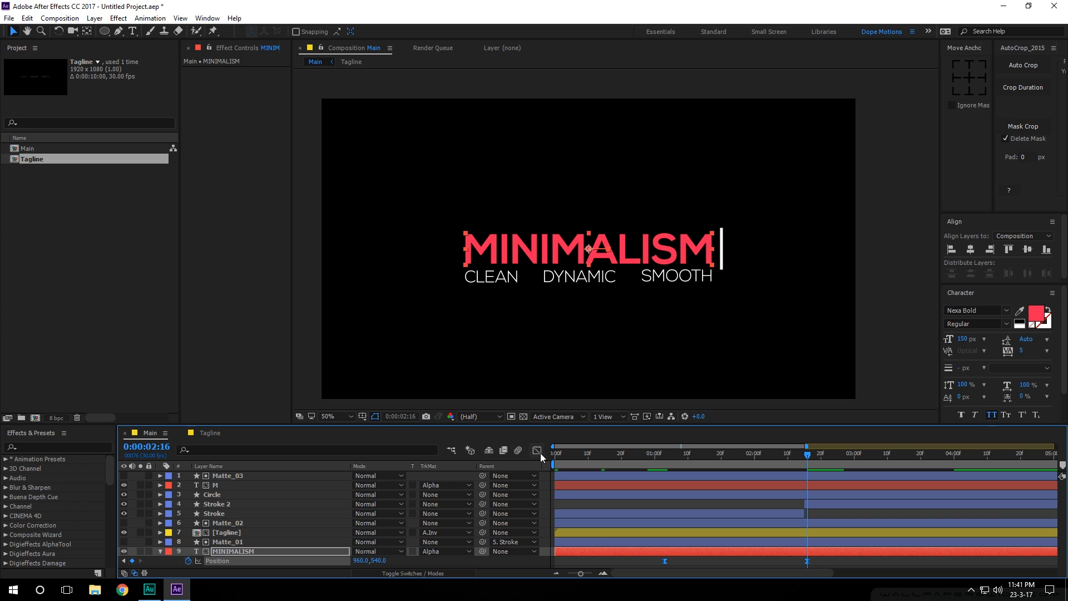
Step: Shape MINIMALISM's Position speed graph into a sharp central peak and preview from 0:00:00:29
{"action": "left_click", "coordinate": [537, 451]}
{"action": "left_click_drag", "start_coordinate": [676, 546], "coordinate": [714, 545]}
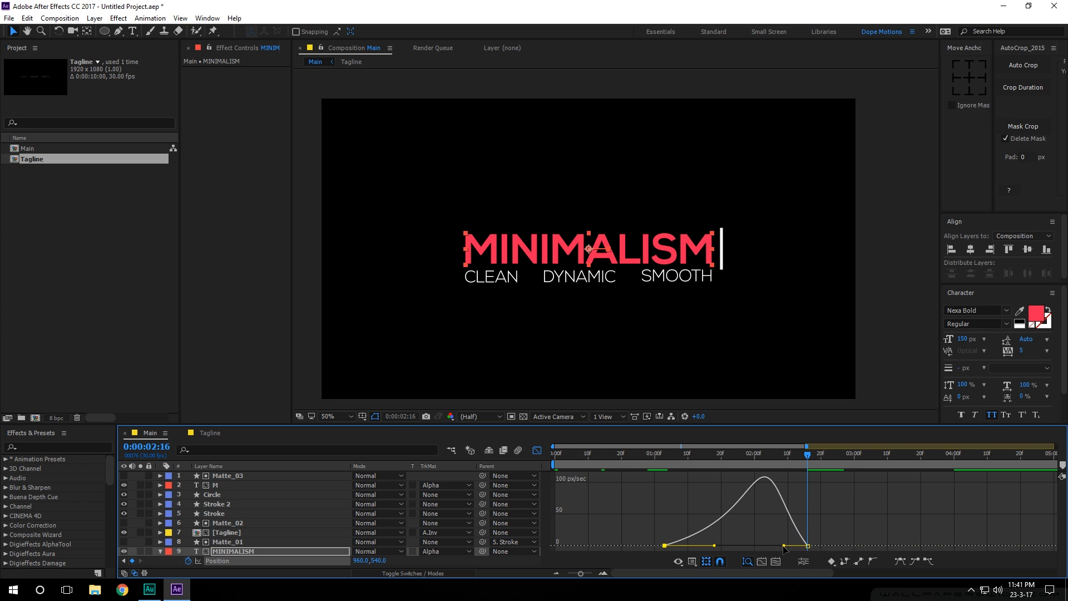
{"action": "left_click_drag", "start_coordinate": [781, 546], "coordinate": [739, 545]}
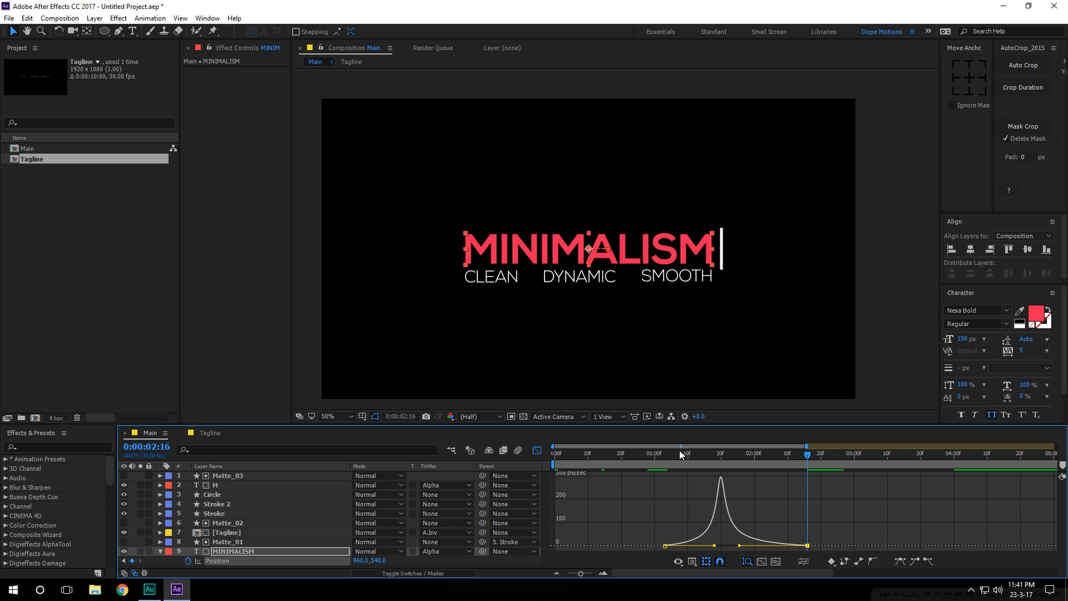
{"action": "left_click", "coordinate": [651, 454]}
{"action": "key", "text": "space"}
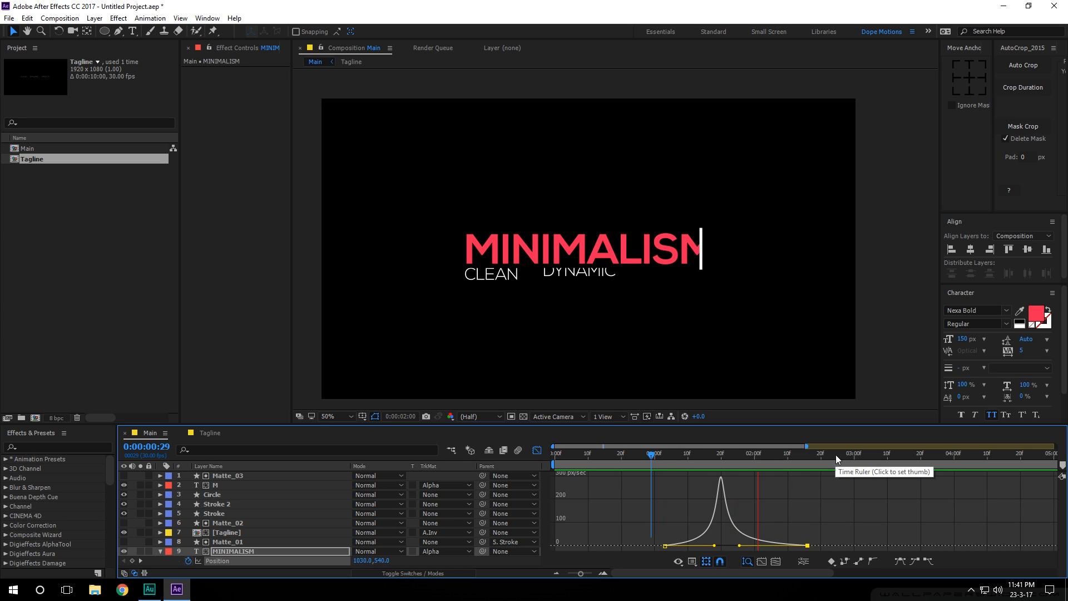
Step: Shift the peak of MINIMALISM's speed graph earlier with a longer slow-down, and preview from 0:00:00:27
{"action": "left_click_drag", "start_coordinate": [723, 454], "coordinate": [724, 505]}
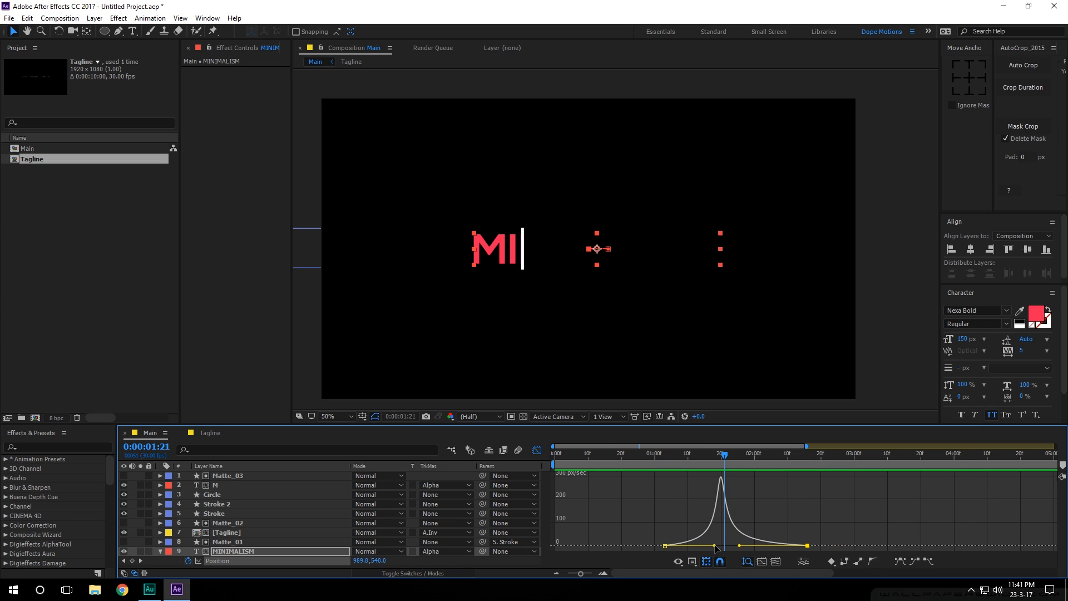
{"action": "mouse_move", "coordinate": [715, 546]}
{"action": "left_mouse_down"}
{"action": "mouse_move", "coordinate": [700, 545]}
{"action": "mouse_move", "coordinate": [736, 546]}
{"action": "left_mouse_up"}
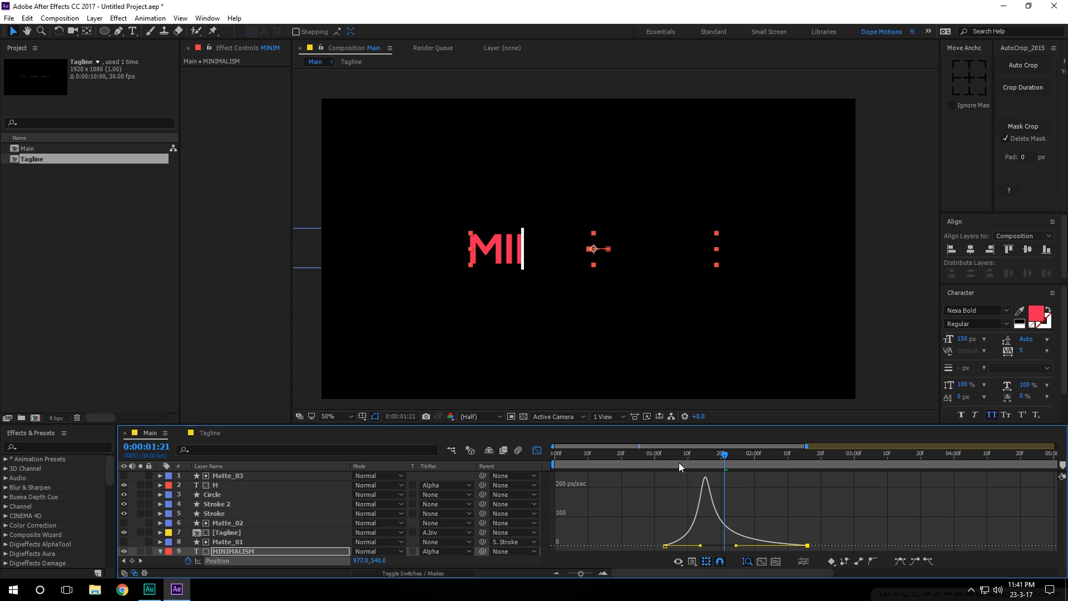
{"action": "left_click", "coordinate": [646, 456]}
{"action": "key", "text": "space"}
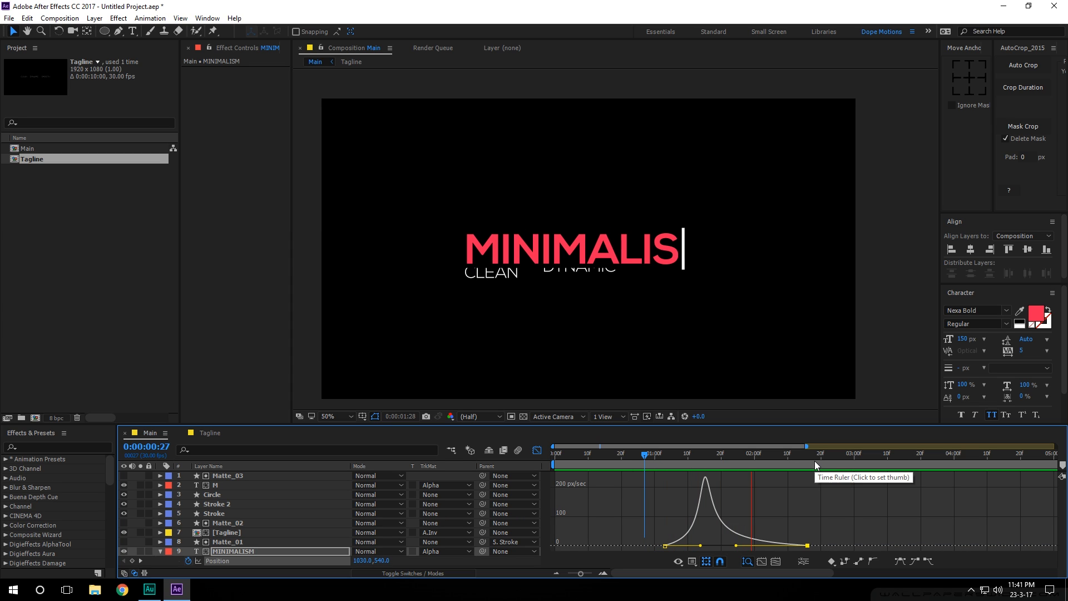
{"action": "key", "text": "space"}
Step: Shift both MINIMALISM Position keyframes later so the move starts at 0:00:01:10, and preview the animation
{"action": "key", "text": "shift+F3"}
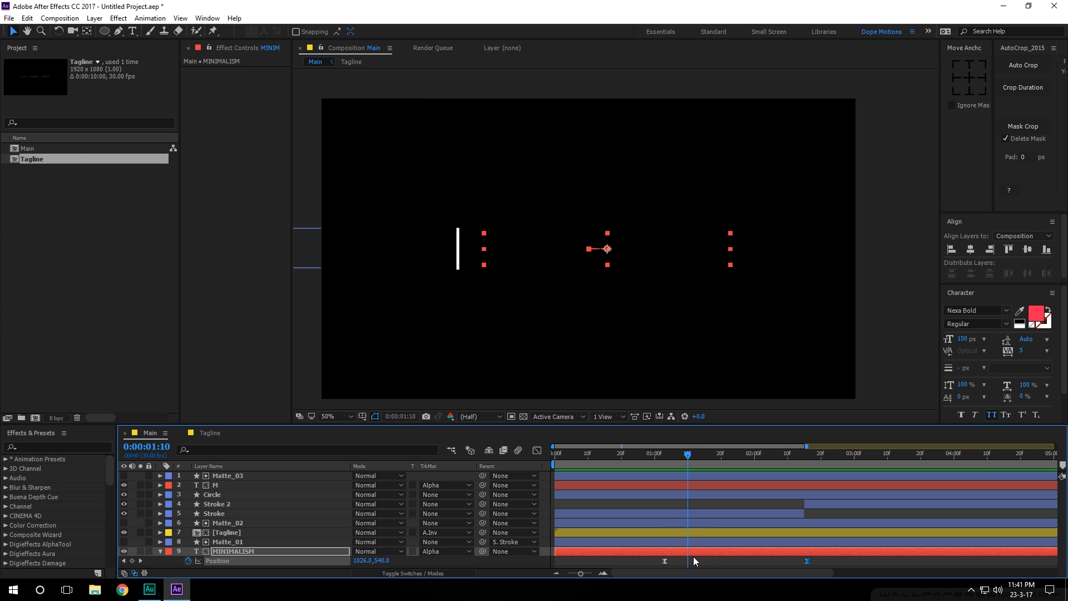
{"action": "left_click_drag", "start_coordinate": [658, 559], "coordinate": [833, 561]}
{"action": "key", "text": "space"}
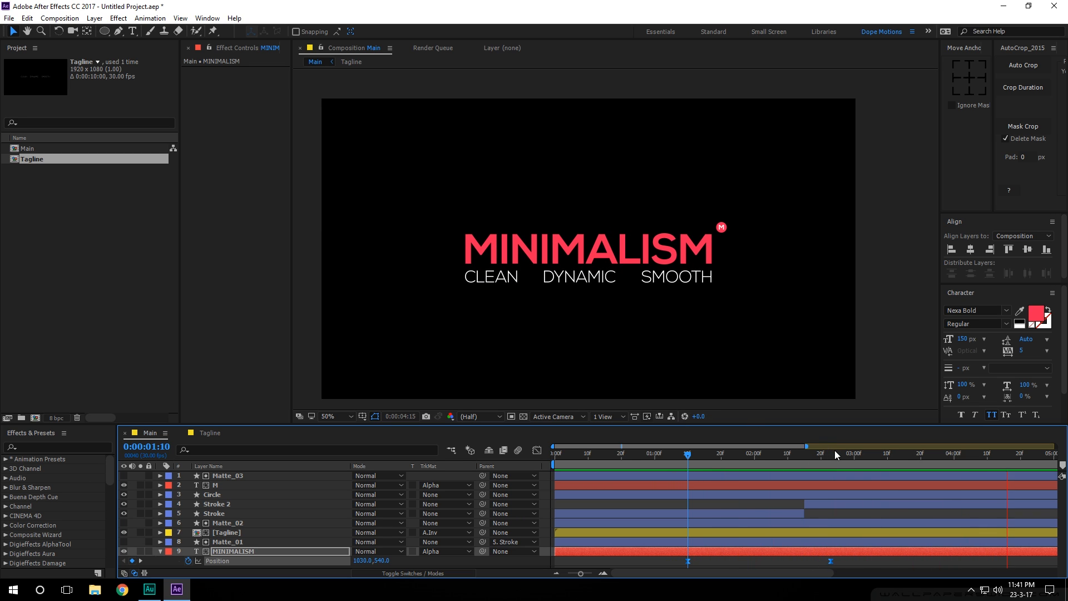
{"action": "key", "text": "space"}
Step: Collapse MINIMALISM's properties, end the work area at 0:00:04:14 and preview the whole animation
{"action": "left_click_drag", "start_coordinate": [950, 456], "coordinate": [924, 463]}
{"action": "key", "text": "u"}
{"action": "key", "text": "space"}
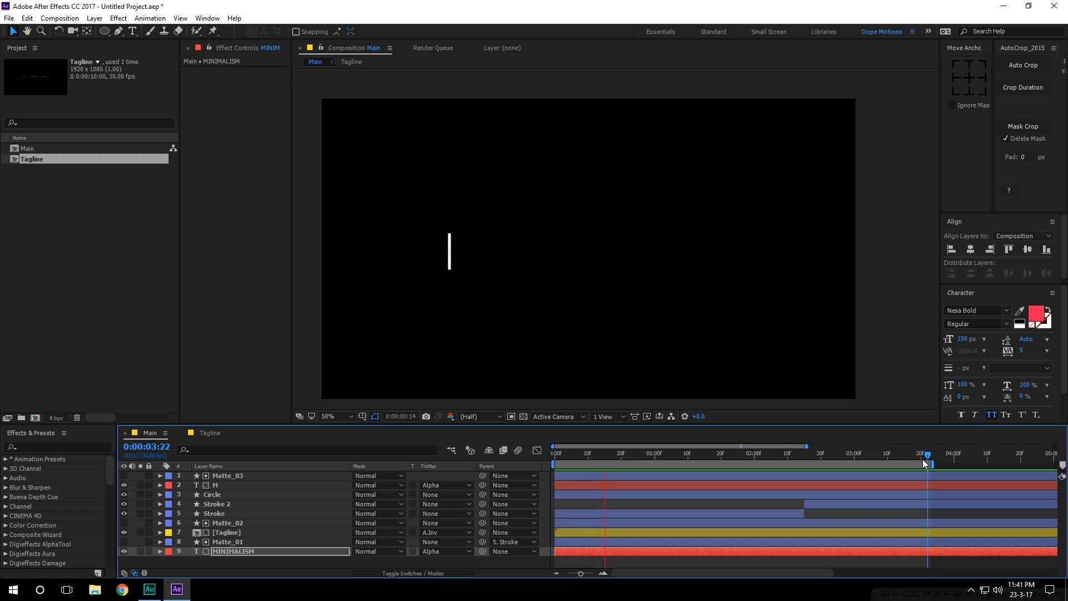
{"action": "key", "text": "space"}
{"action": "left_click_drag", "start_coordinate": [990, 463], "coordinate": [999, 462]}
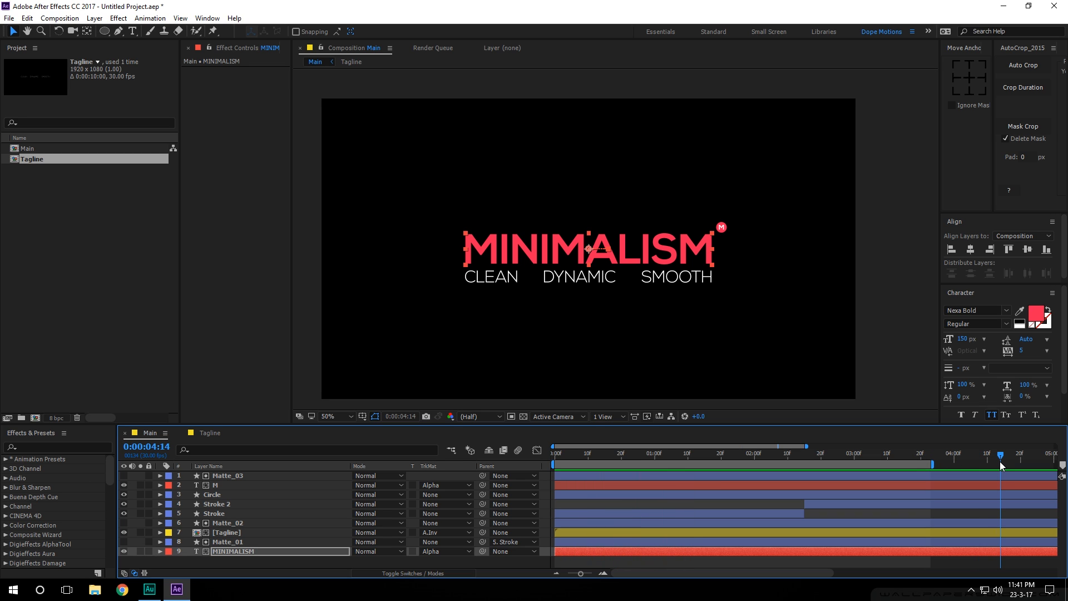
{"action": "key", "text": "n"}
{"action": "key", "text": "space"}
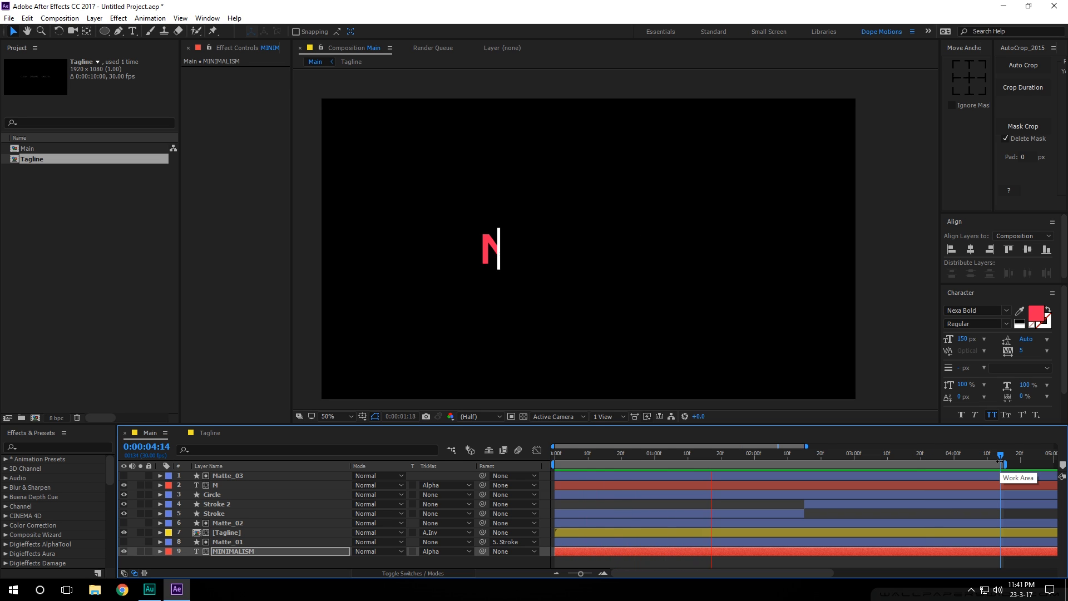